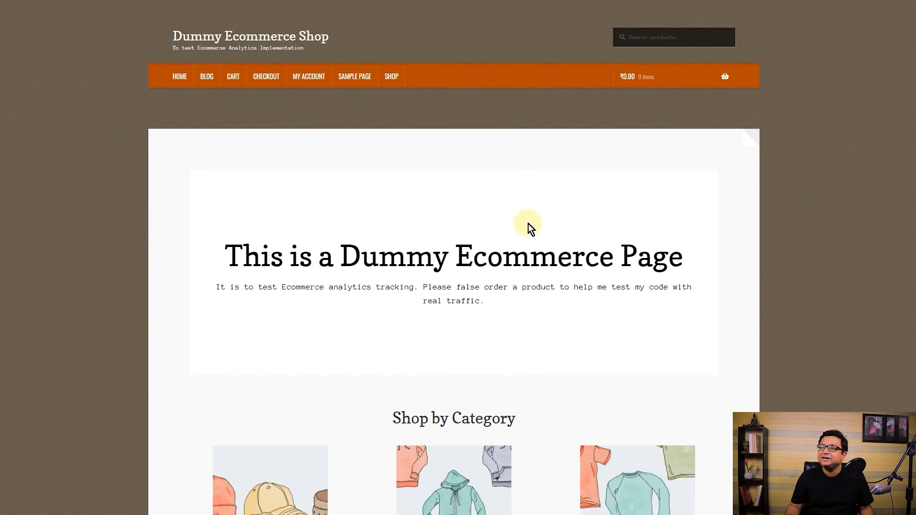
Look over the categories and new products on the Dummy Ecommerce Shop home page and open the Cart page
scroll(354, 302, "down", 6)
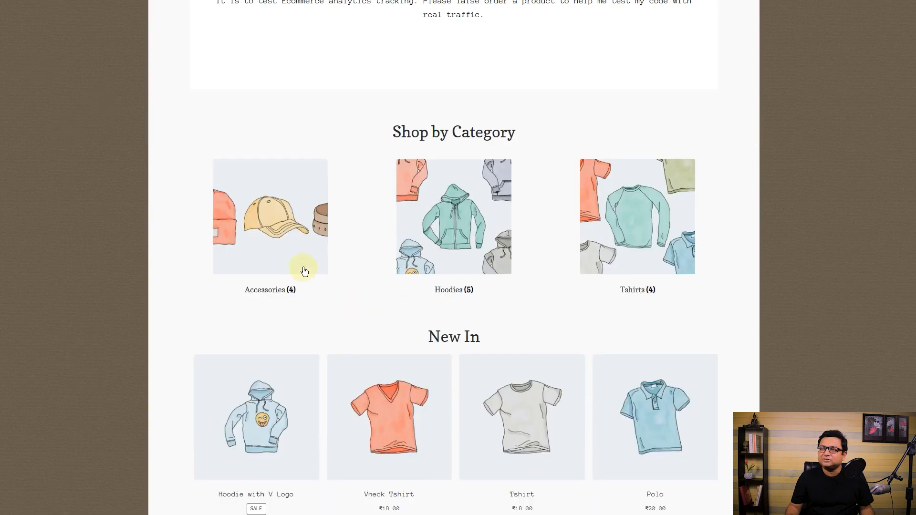
scroll(501, 344, "down", 3)
scroll(431, 424, "up", 6)
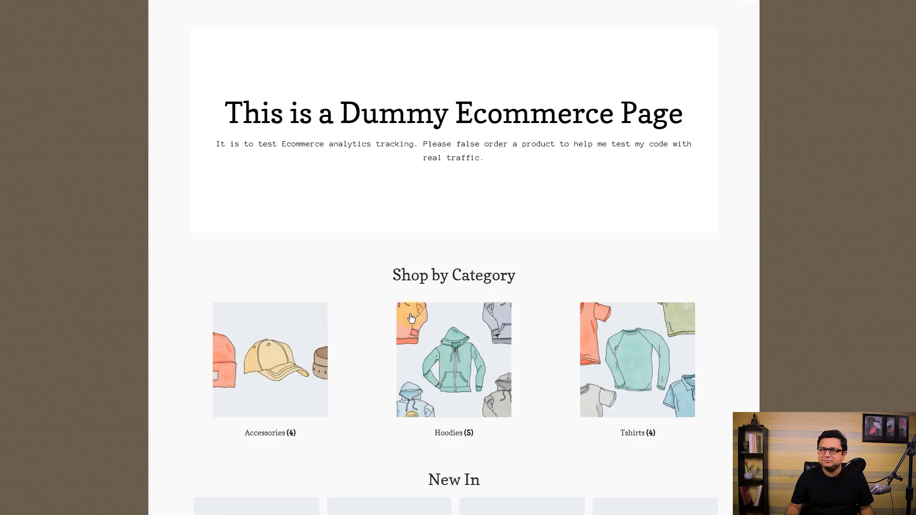
scroll(491, 356, "down", 3)
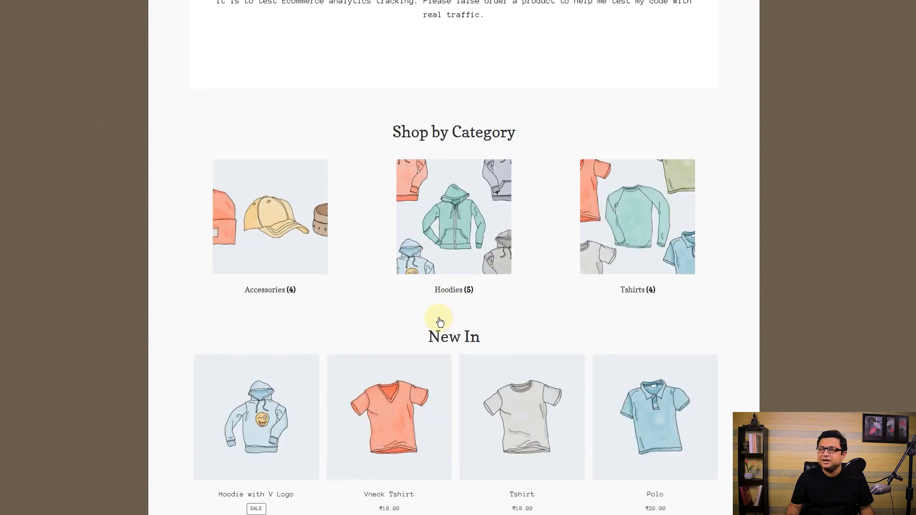
scroll(435, 317, "up", 6)
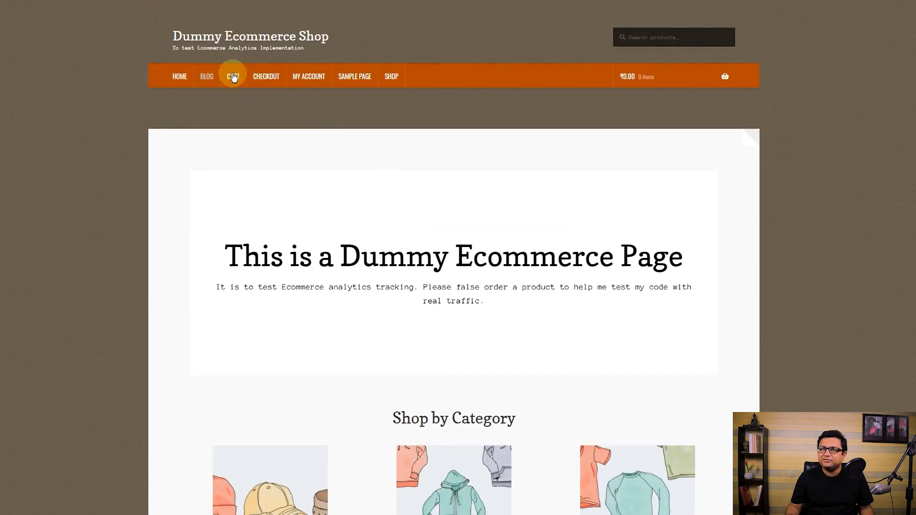
left_click(264, 76)
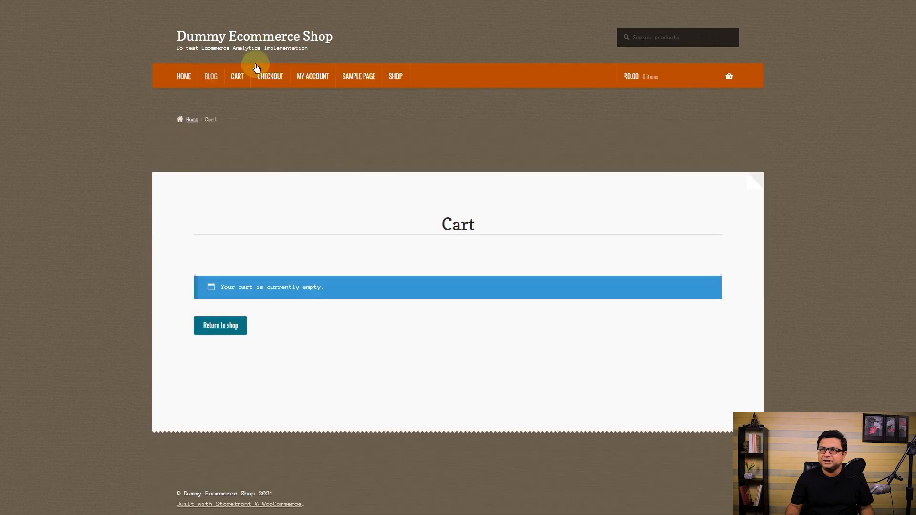
left_click(241, 78)
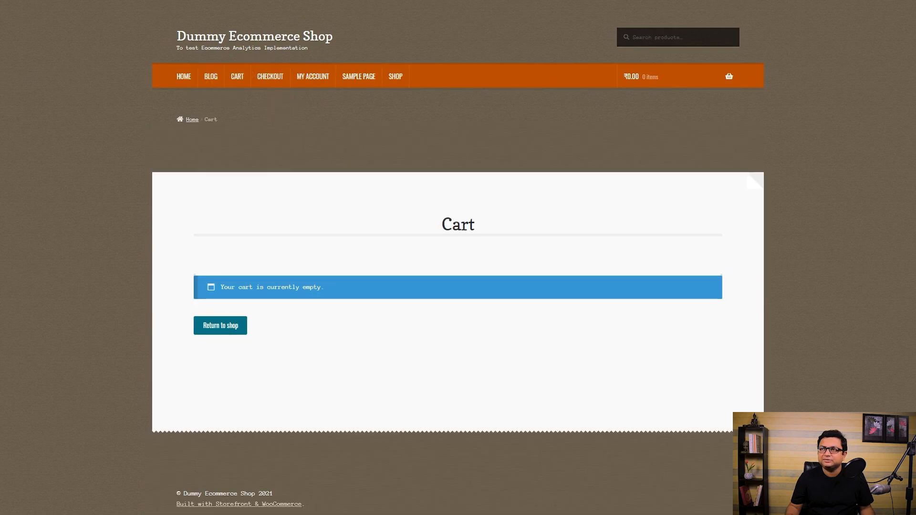
Switch to Google Analytics, select the Try Shop GA4 property and open its Realtime report
key("ctrl+shift+Tab")
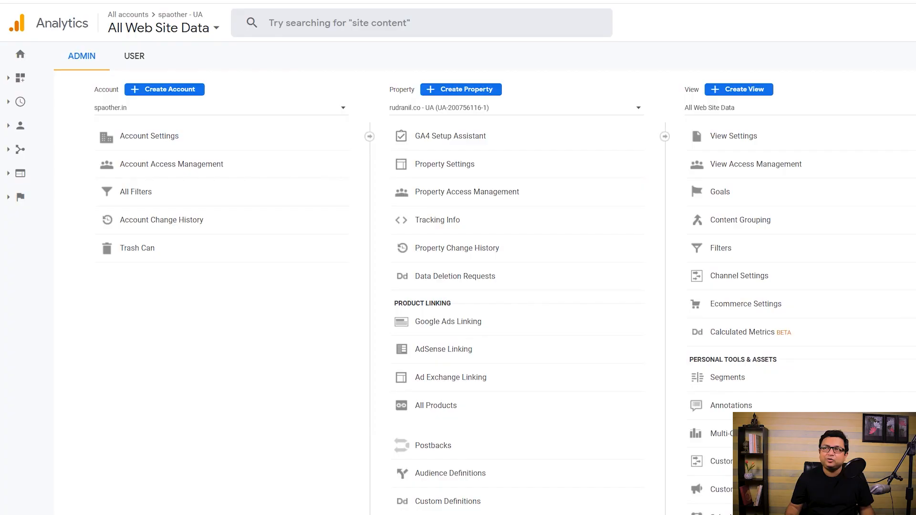
left_click(205, 29)
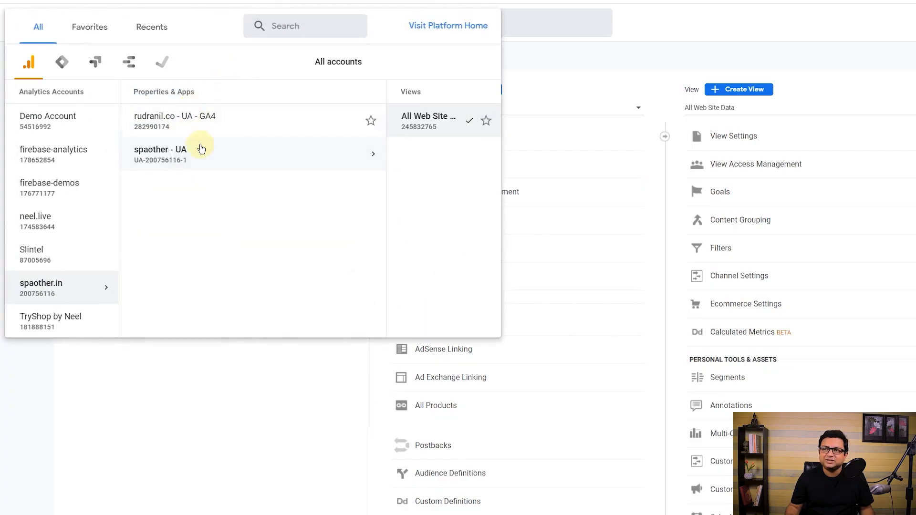
left_click(285, 127)
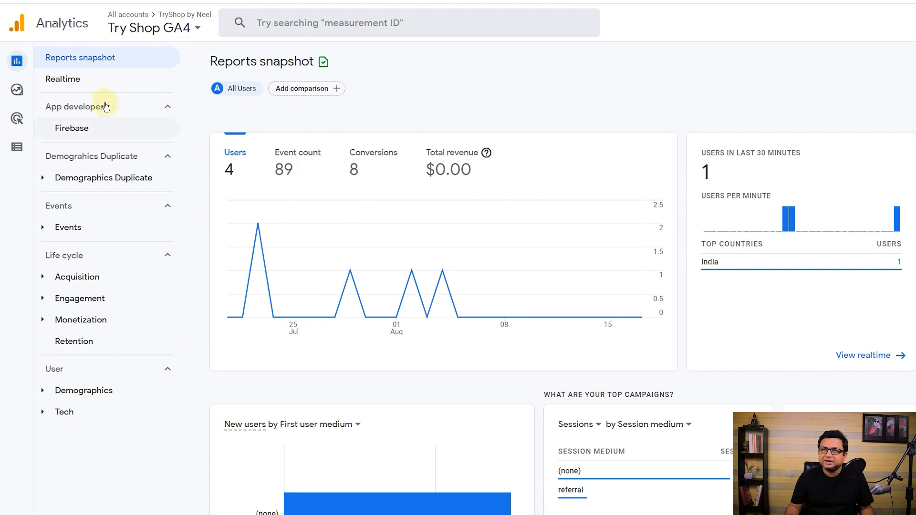
left_click(104, 90)
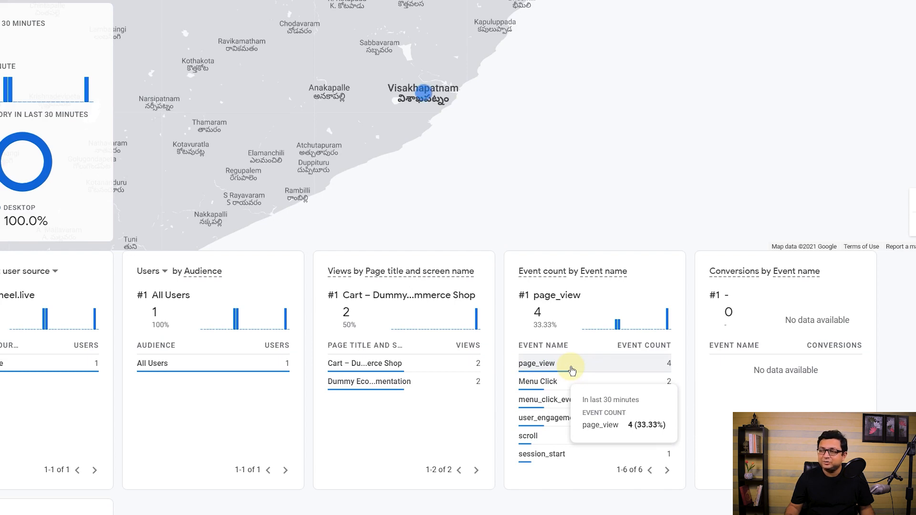
Inspect the page_location values of the page_view event in the realtime event count and return to its parameters
left_click(572, 371)
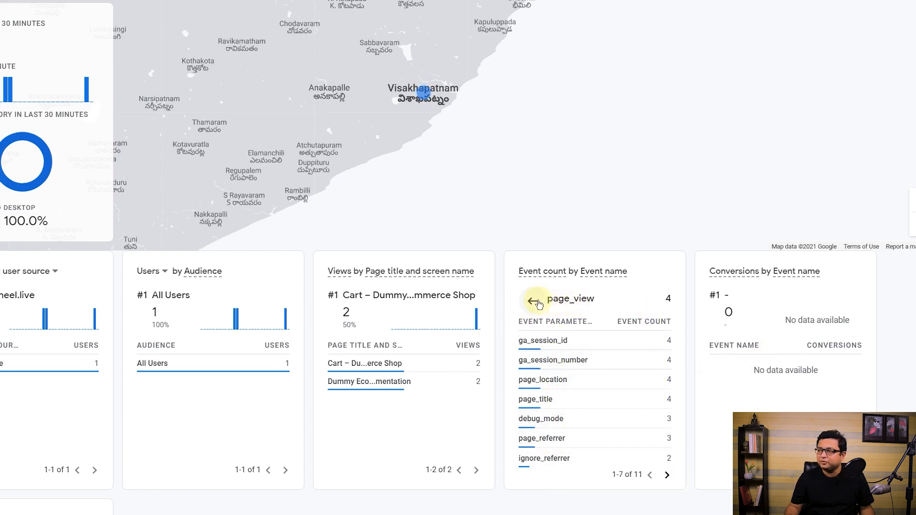
left_click(568, 380)
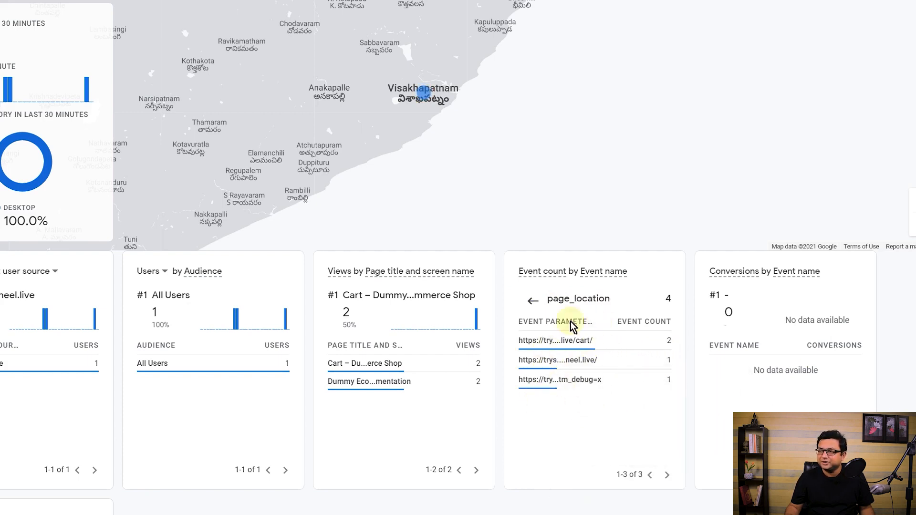
left_click(533, 301)
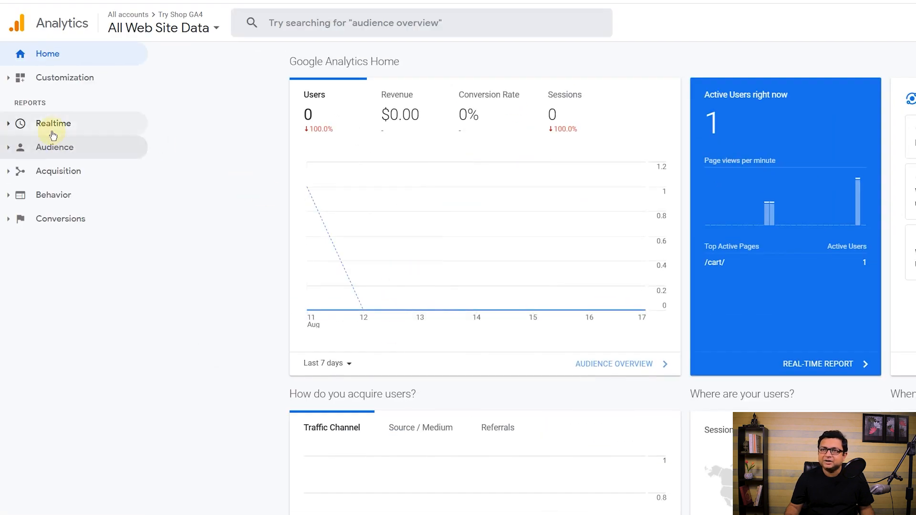
Open the Realtime Overview report for the All Web Site Data view of the Universal Analytics property
left_click(51, 124)
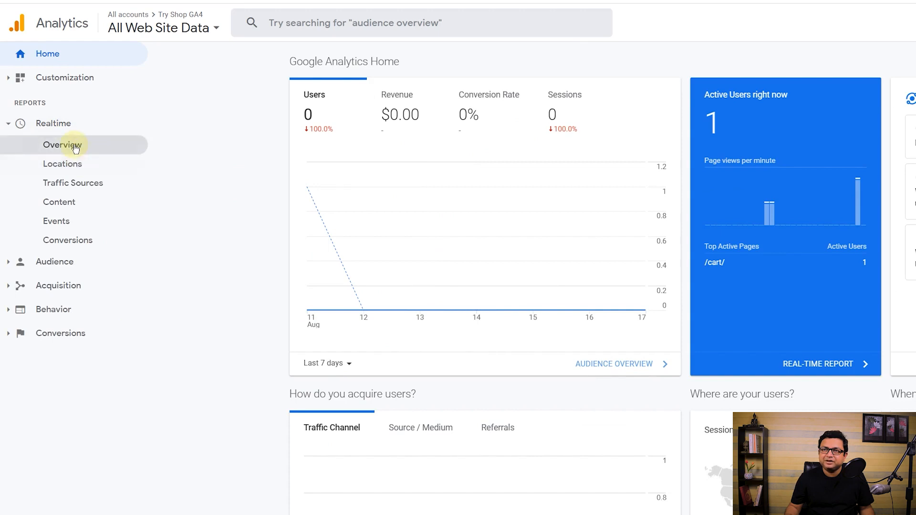
left_click(74, 144)
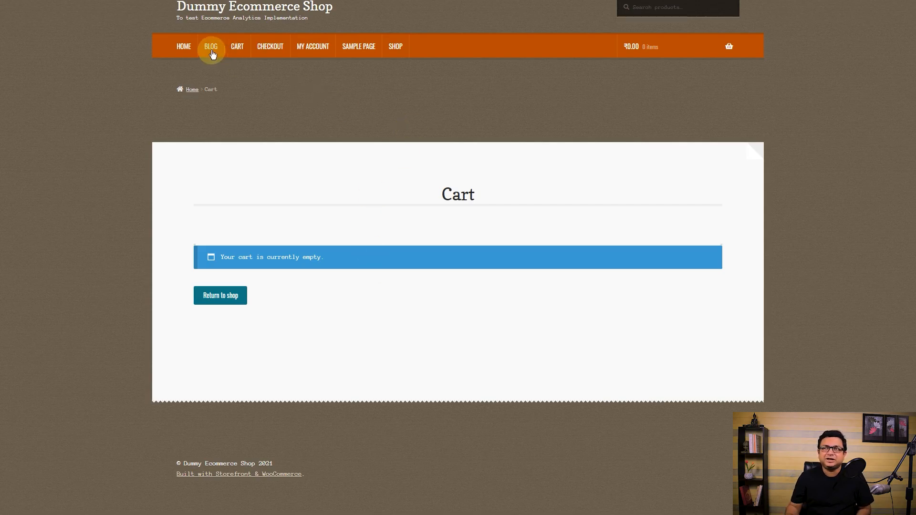
Go back to the Dummy Ecommerce Shop and visit its Home and My Account pages
left_click(184, 48)
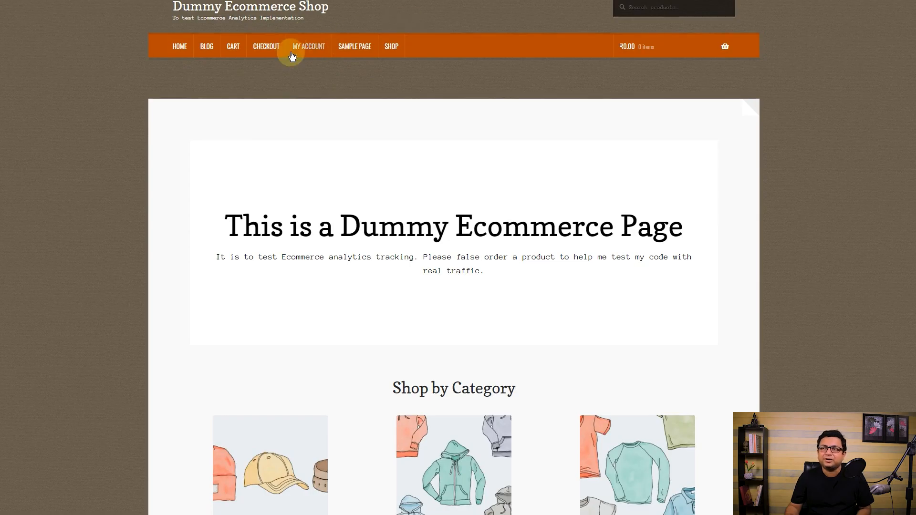
left_click(309, 49)
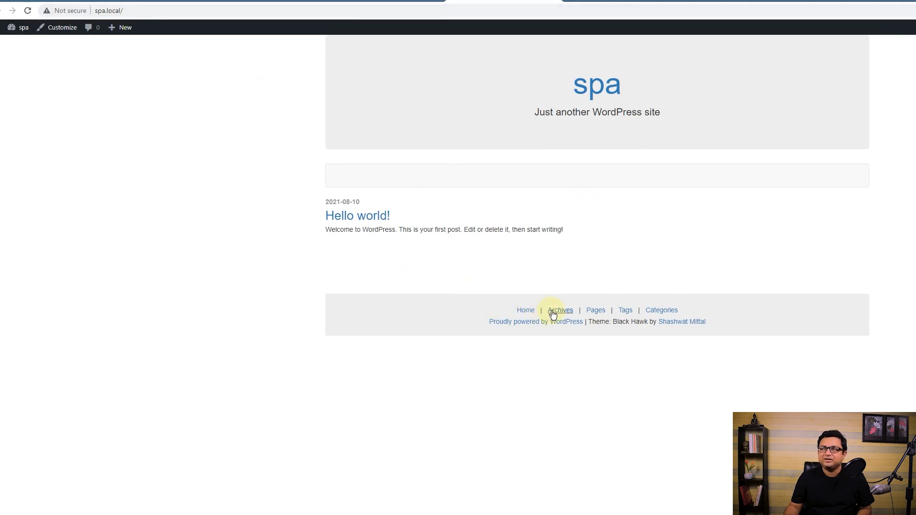
Browse the Pages, Archives and Categories sections of the spa.local single page application
left_click(595, 311)
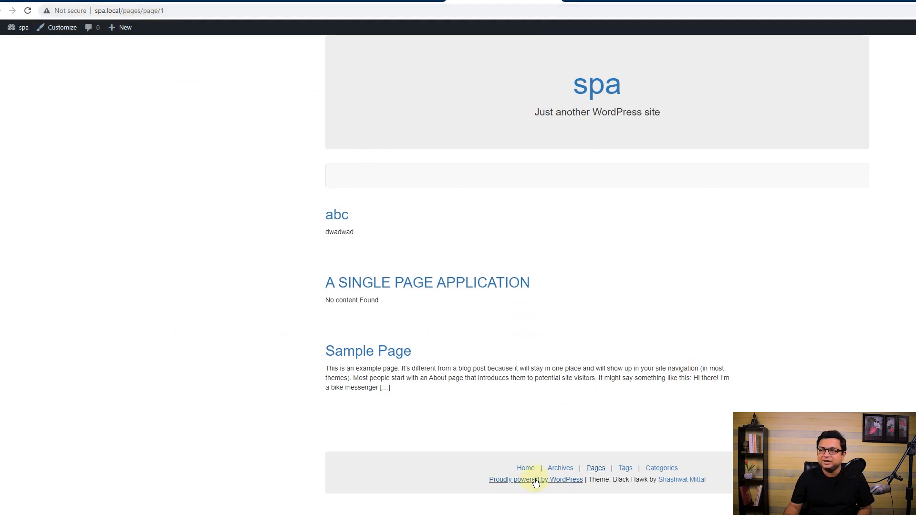
left_click(561, 468)
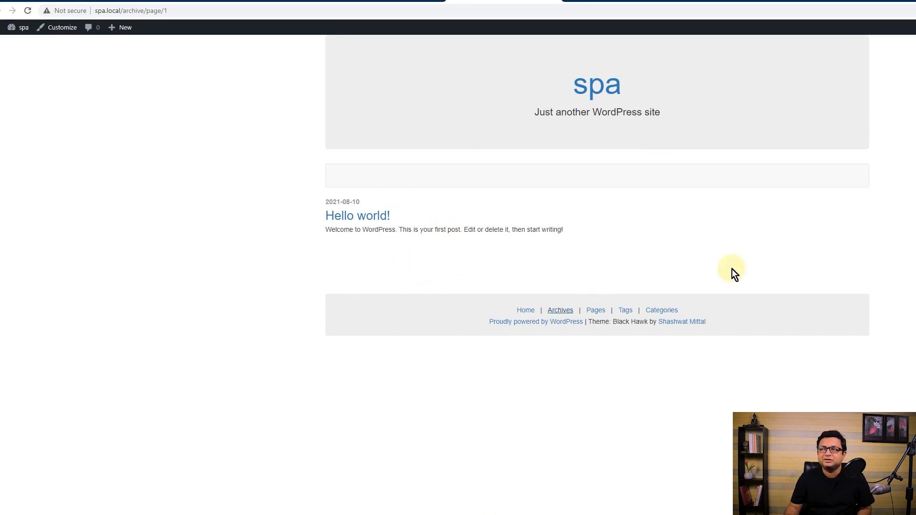
left_click(680, 315)
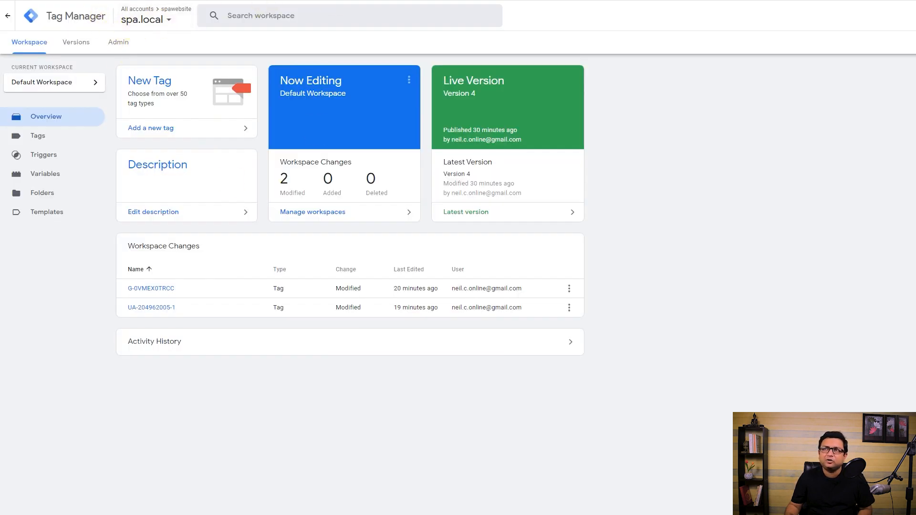
mouse_move(291, 1)
left_mouse_down()
mouse_move(287, 29)
mouse_move(245, 2)
mouse_move(282, 2)
left_mouse_up()
left_click(158, 2)
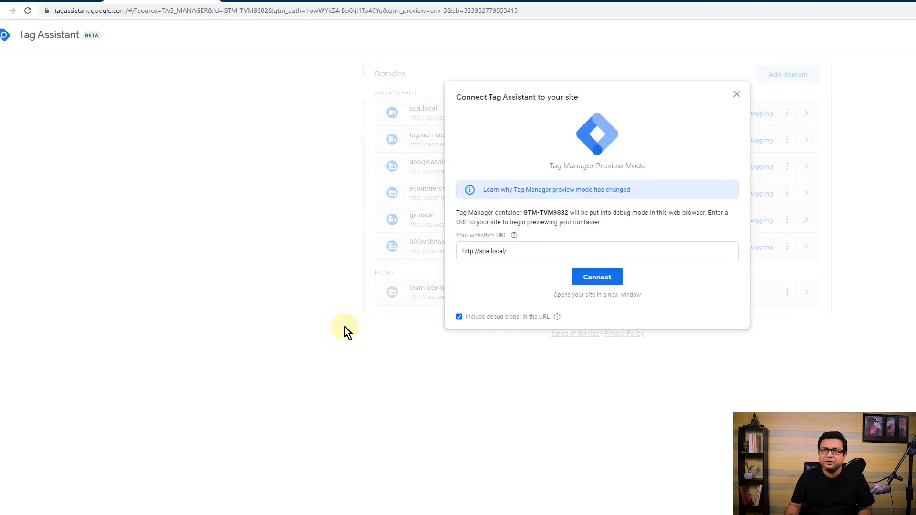
left_click(603, 279)
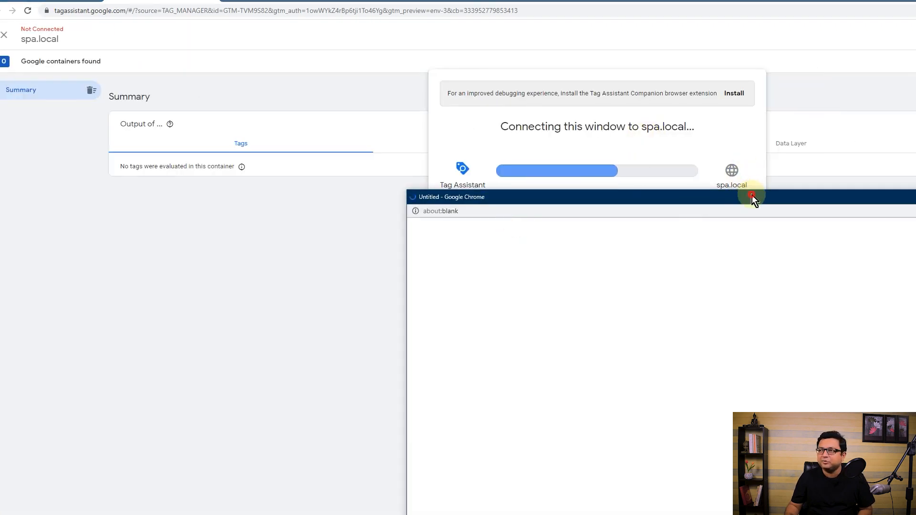
left_click_drag(752, 195, 811, 155)
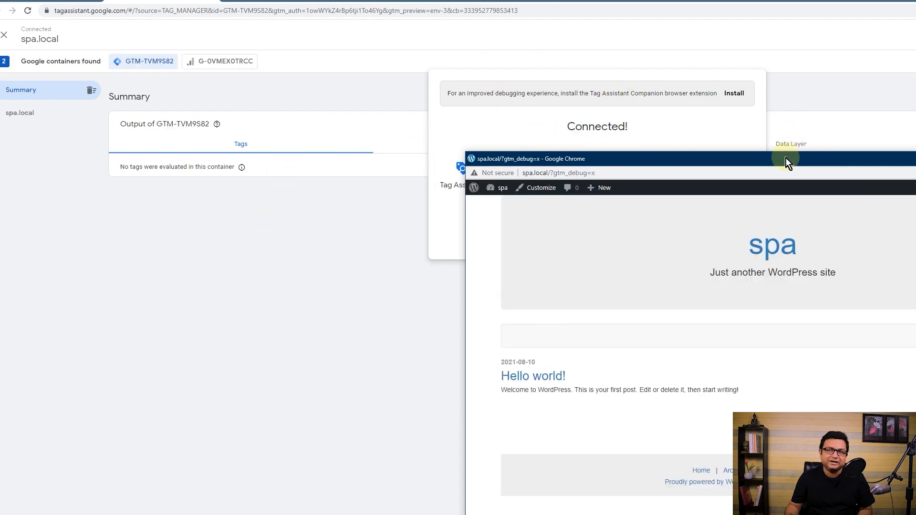
left_click_drag(788, 153, 915, 157)
left_click(612, 235)
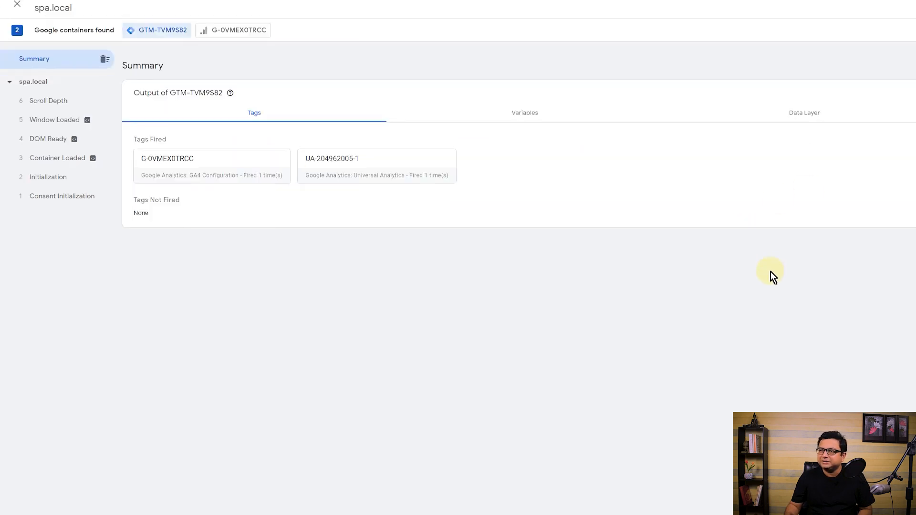
Place the spa.local debug window beside the Tag Assistant summary and examine the GA4 Configuration and Universal Analytics tags fired
key("alt+Tab")
left_click_drag(909, 125, 698, 27)
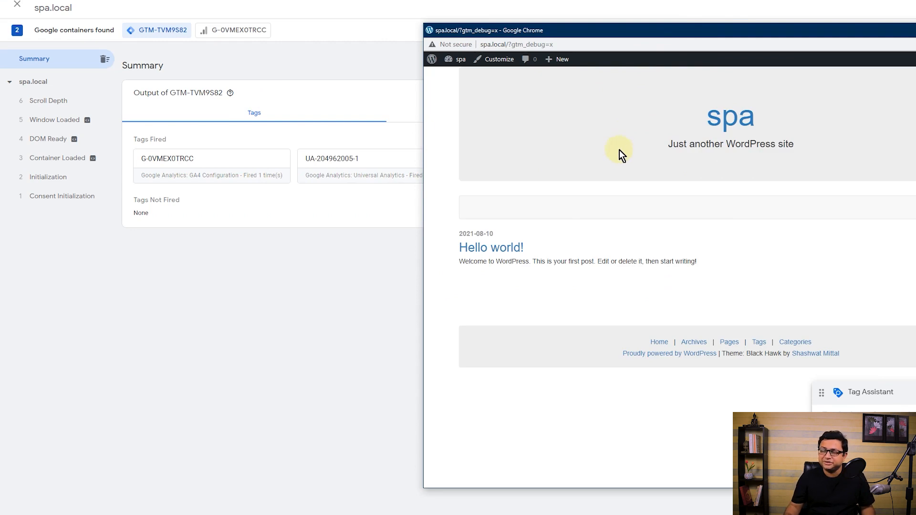
mouse_move(107, 119)
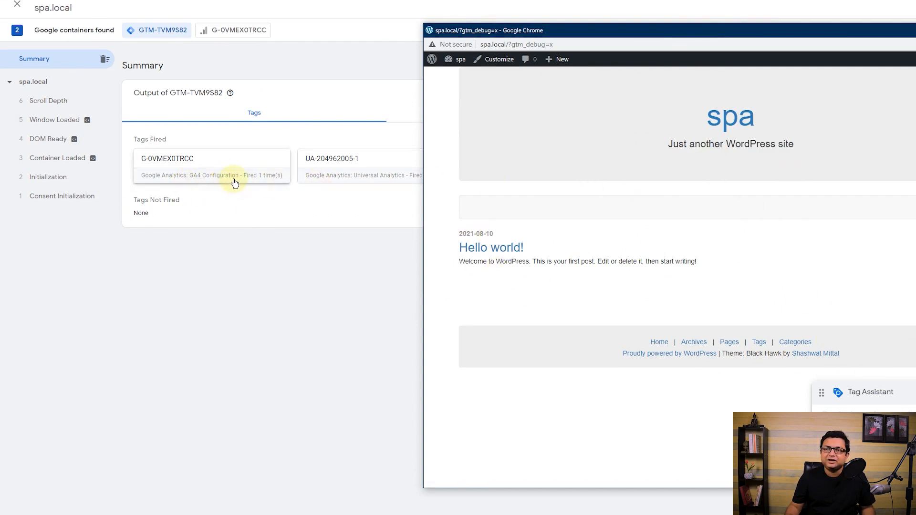
left_click(347, 227)
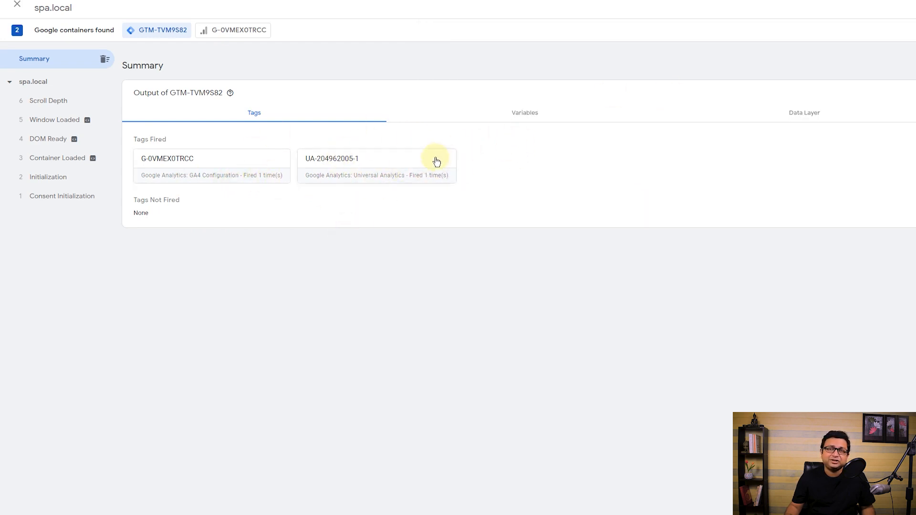
Open the Pages section in the spa.local debug window and check the resulting events and fired tags in Tag Assistant
key("alt+Tab")
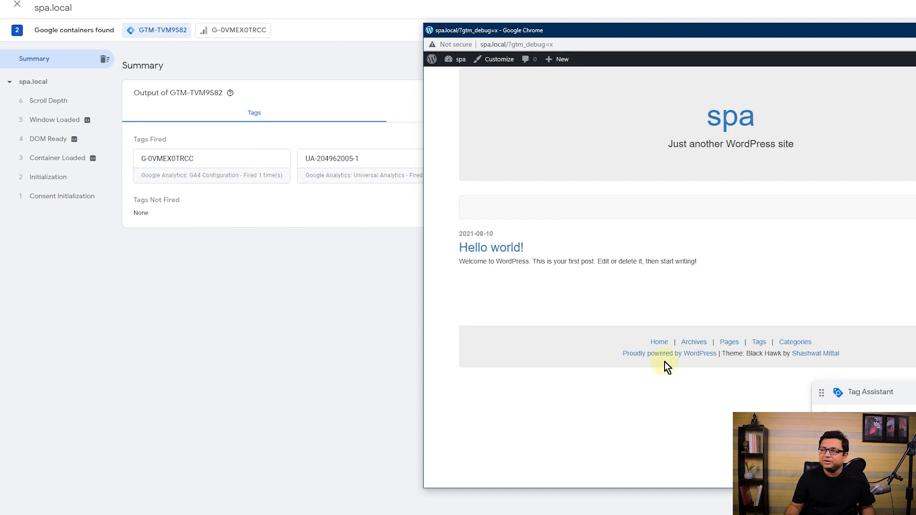
left_click(737, 343)
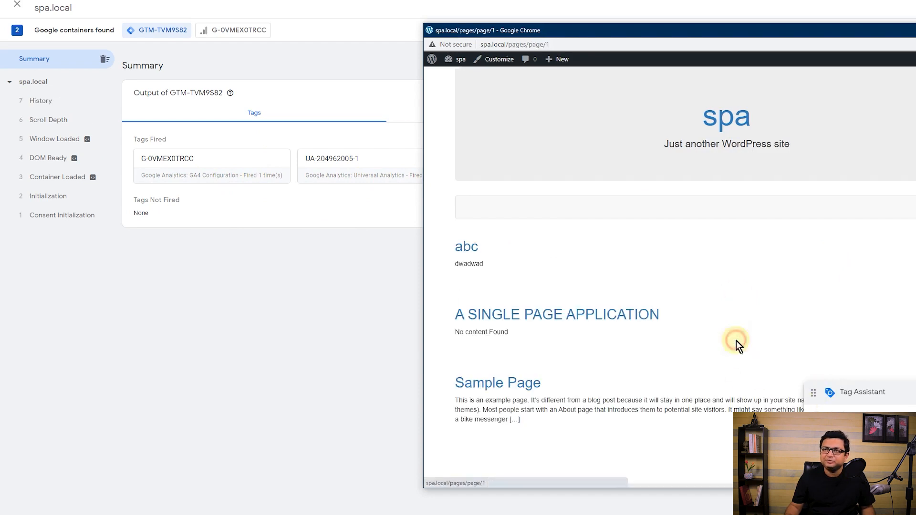
left_click(282, 334)
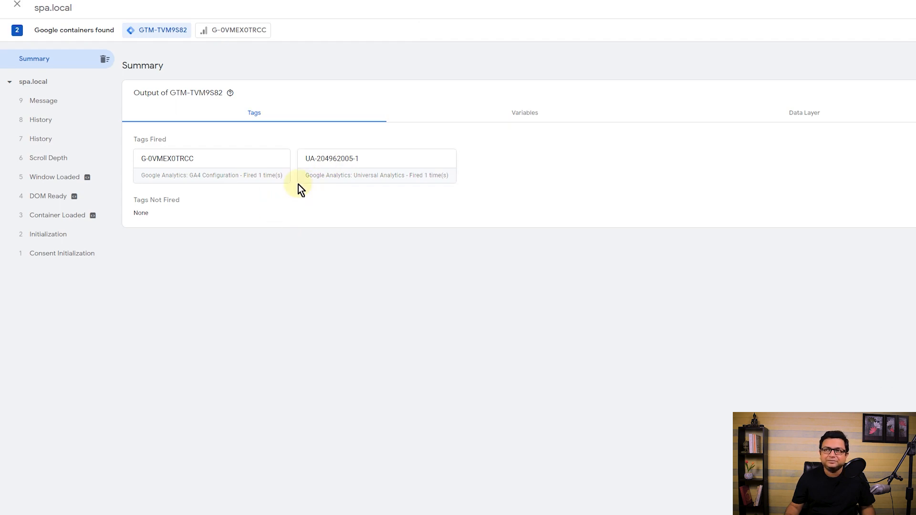
key("alt+Tab")
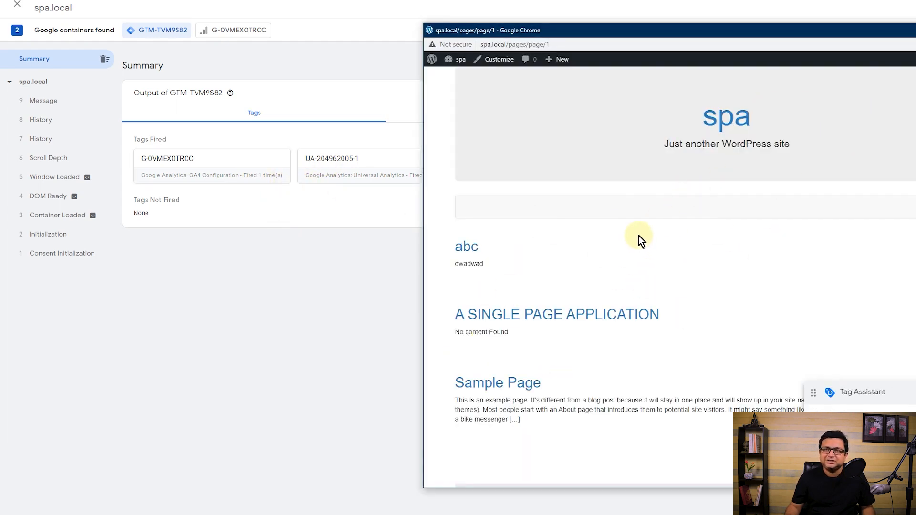
left_click(372, 224)
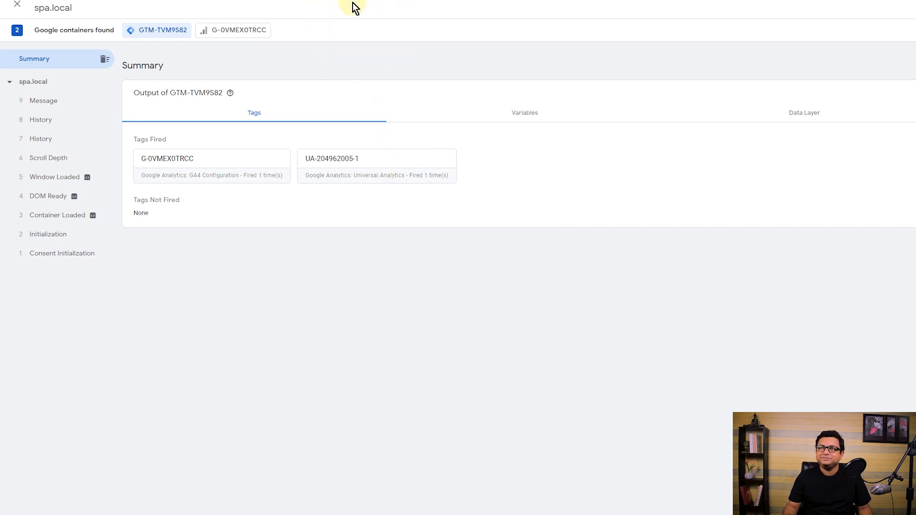
Return to the regular spa.local site, open the Hello world! post and go to the Archives section
left_click(334, 1)
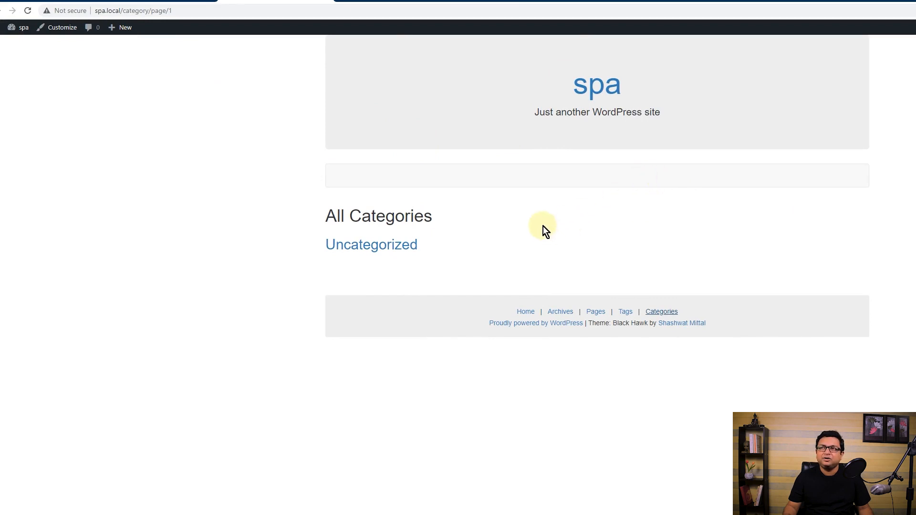
left_click(596, 85)
left_click(359, 215)
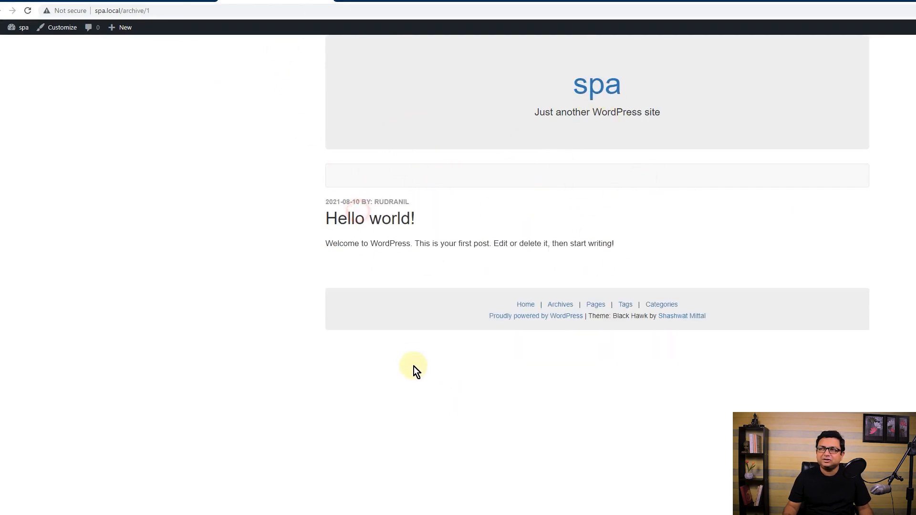
left_click(566, 309)
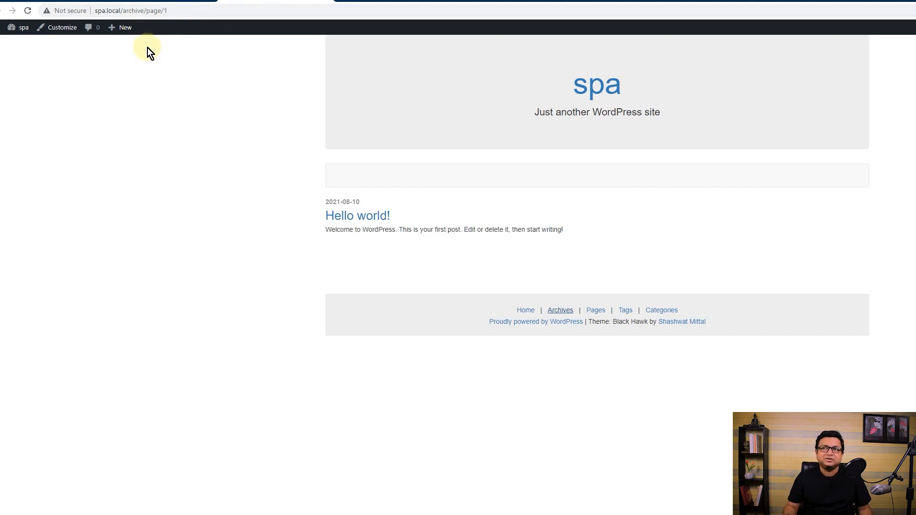
Move the spa.local debug window clear of the fired tags in the Tag Assistant summary and go to the site's Home page
right_click(11, 10)
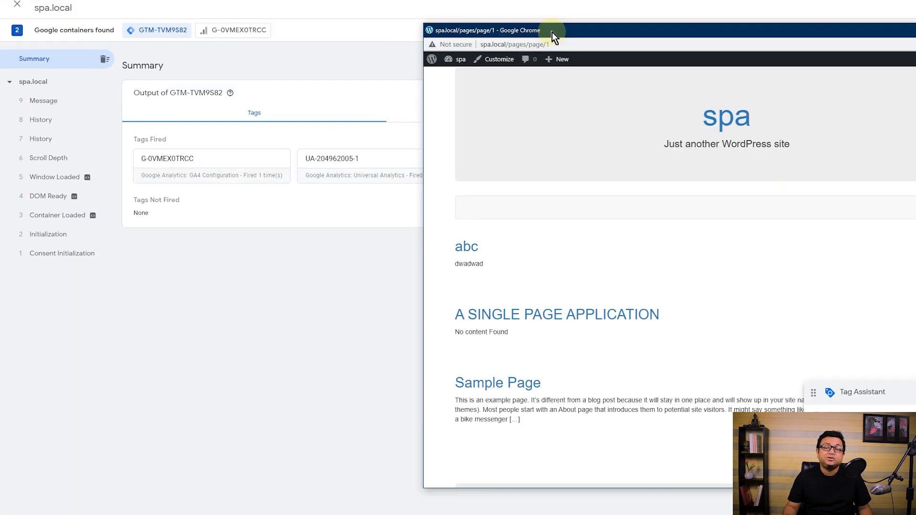
left_click_drag(553, 32, 528, 15)
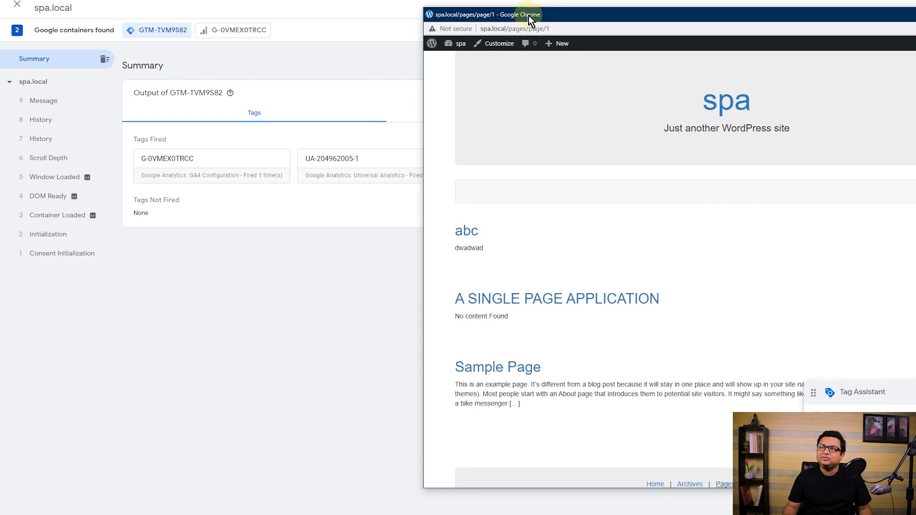
double_click(561, 19)
double_click(502, 1)
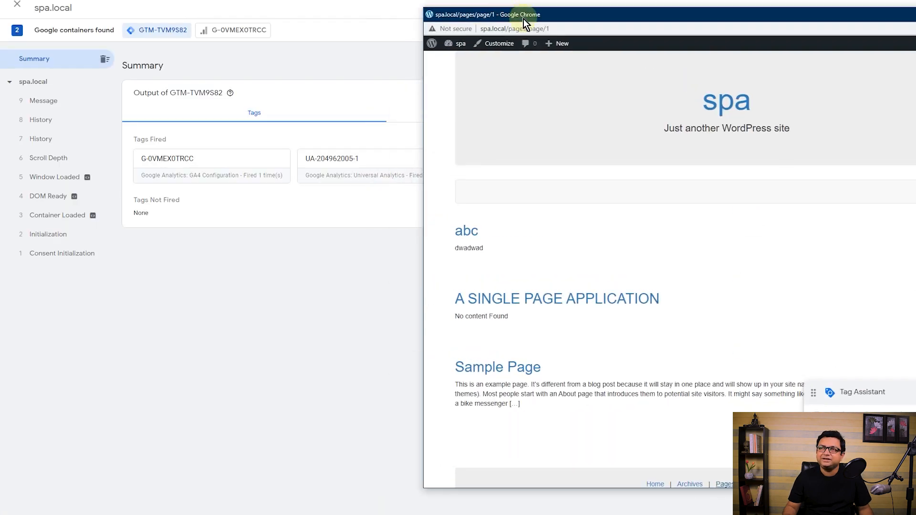
left_click_drag(523, 19, 469, 21)
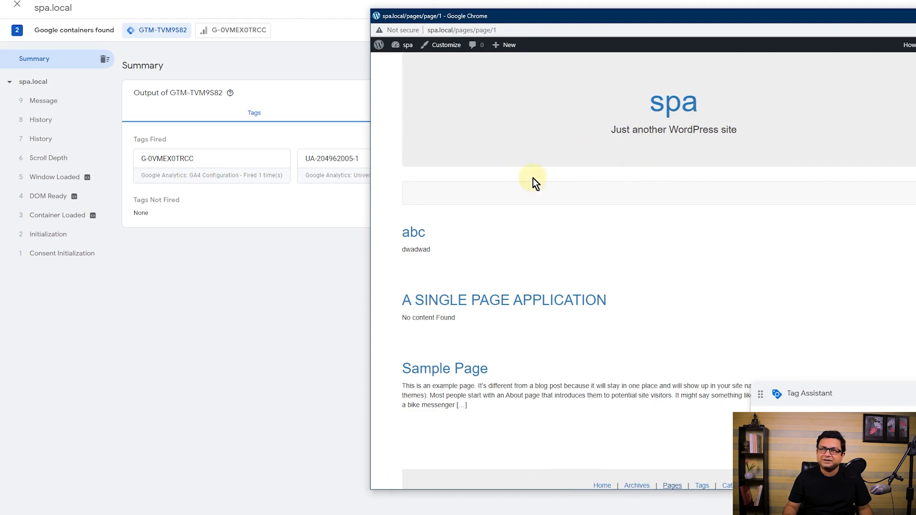
left_click_drag(636, 18, 764, 2)
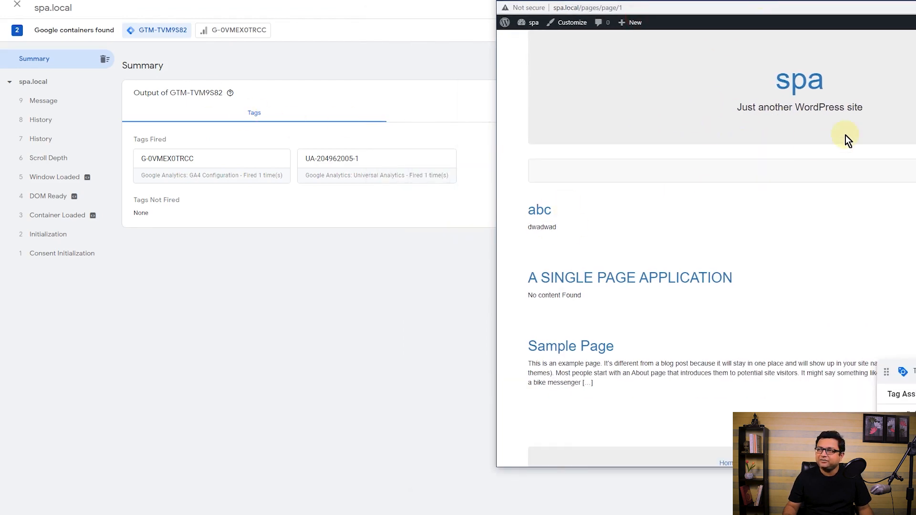
scroll(843, 139, "down", 1)
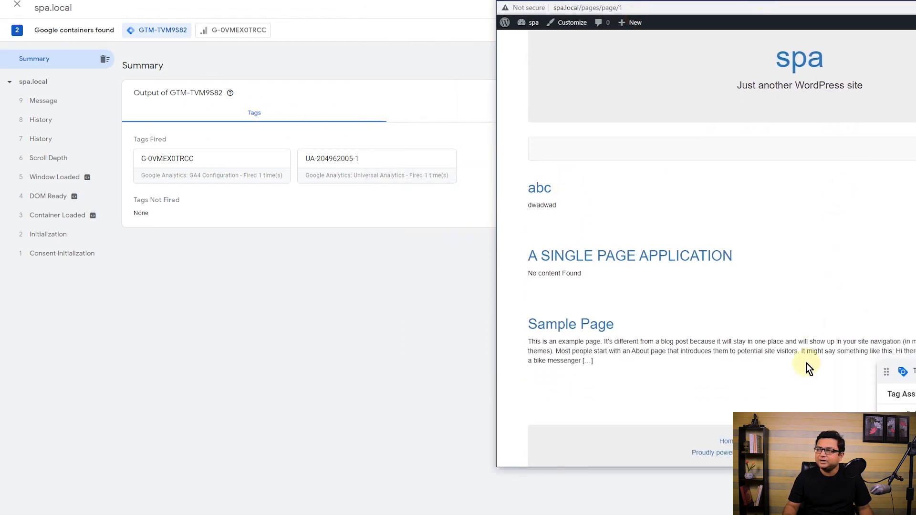
left_click(719, 444)
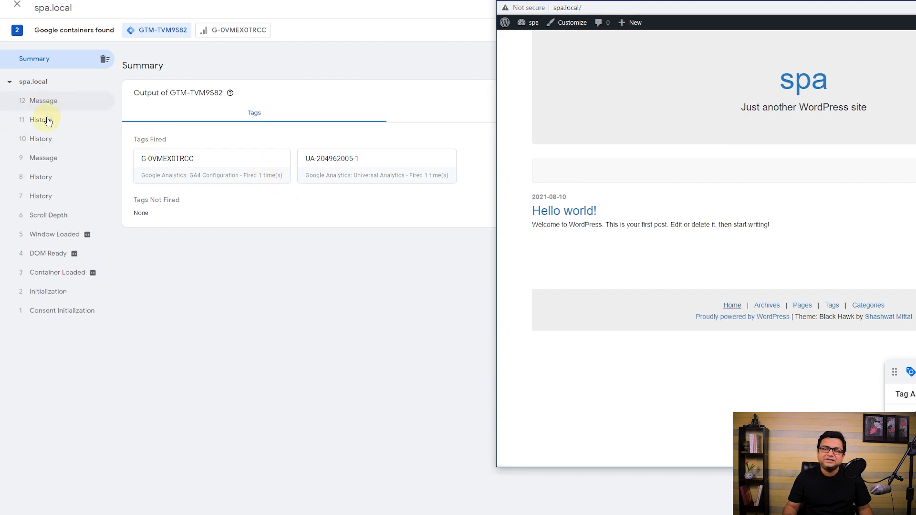
Open the newest History event in Tag Assistant and examine its variables, including History Source and the page path
left_click(52, 124)
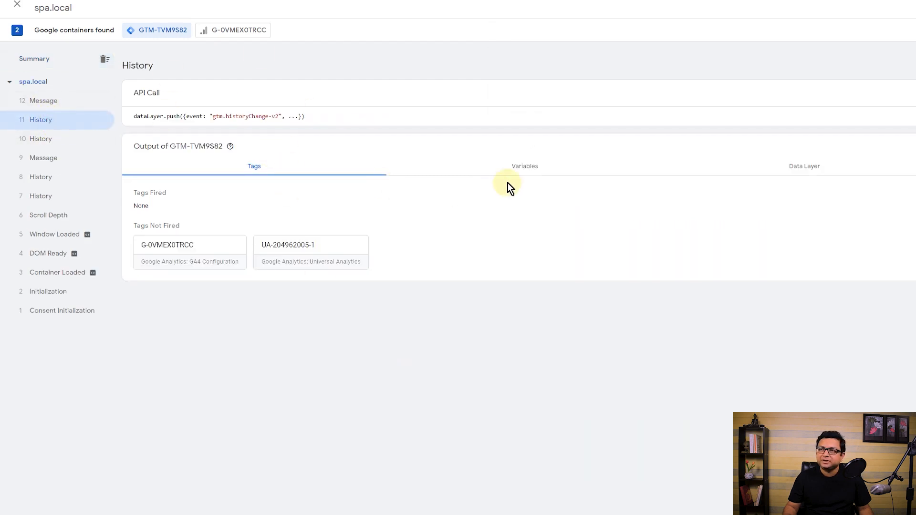
left_click(524, 174)
scroll(264, 217, "down", 1)
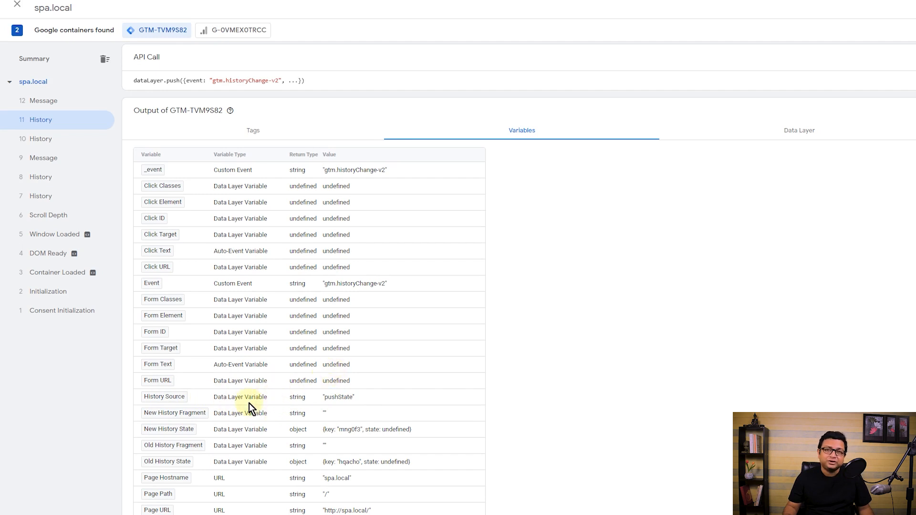
Go to the Pages section in the debug window and compare the variables of the two newest History events in Tag Assistant
key("alt+Tab")
left_click(806, 305)
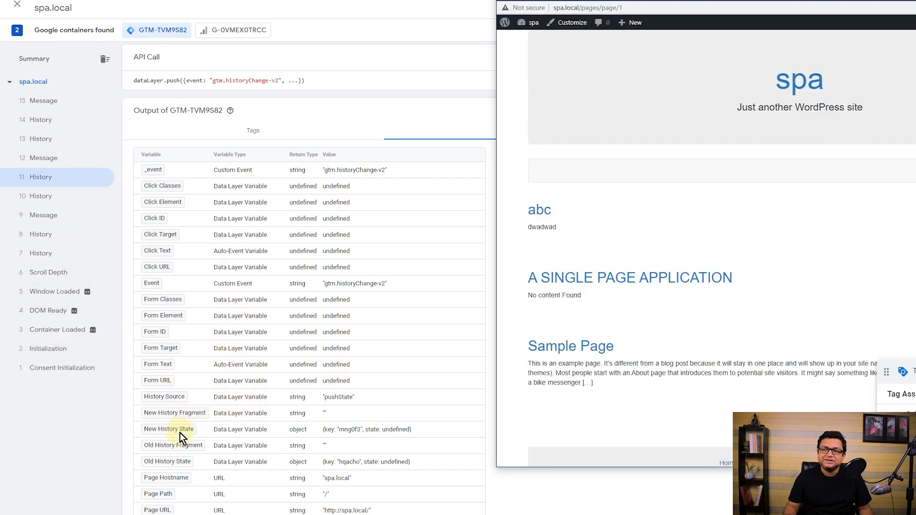
key("alt+Tab")
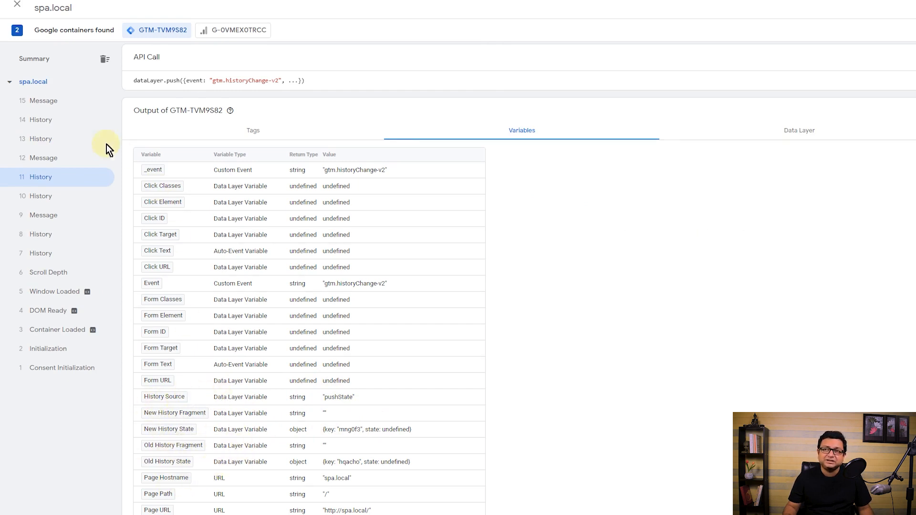
left_click(48, 119)
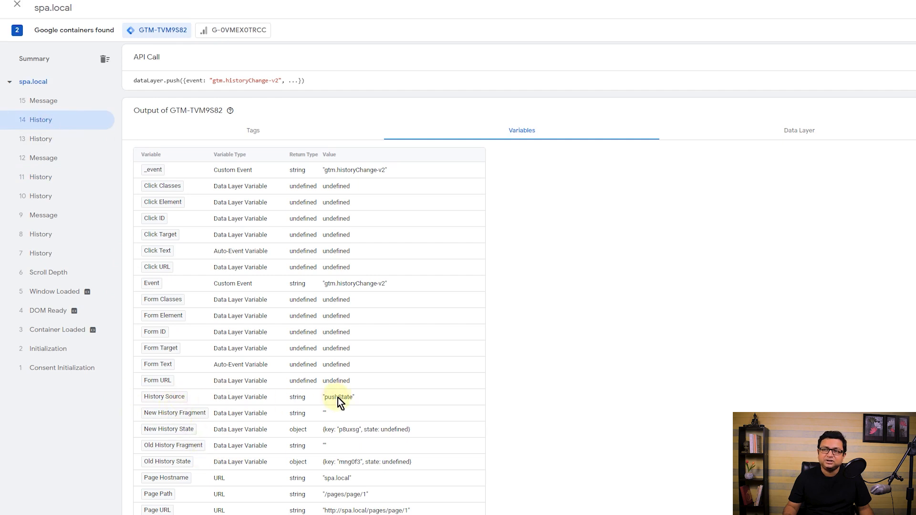
left_click(61, 139)
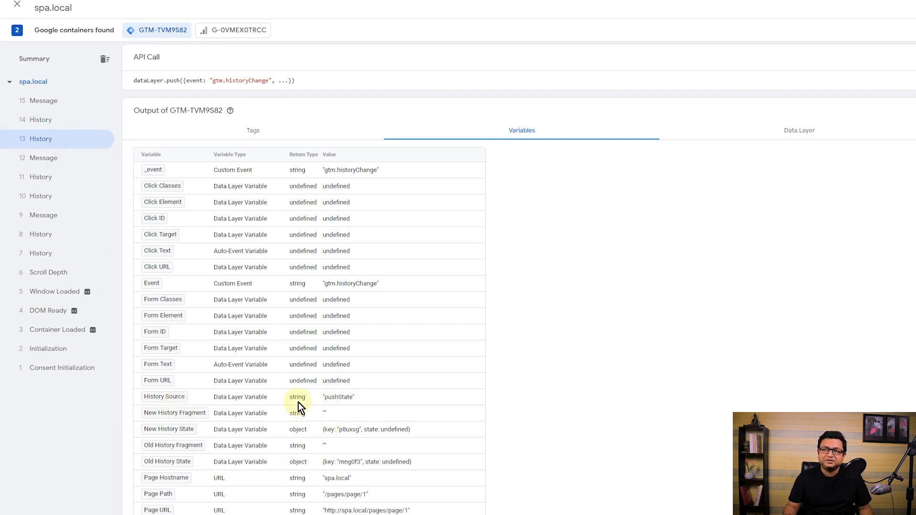
key("alt+Tab")
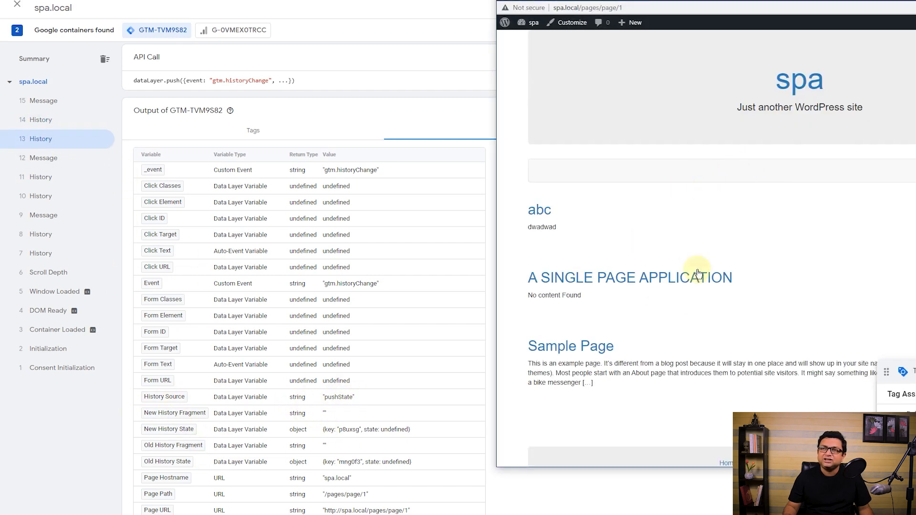
left_click(420, 348)
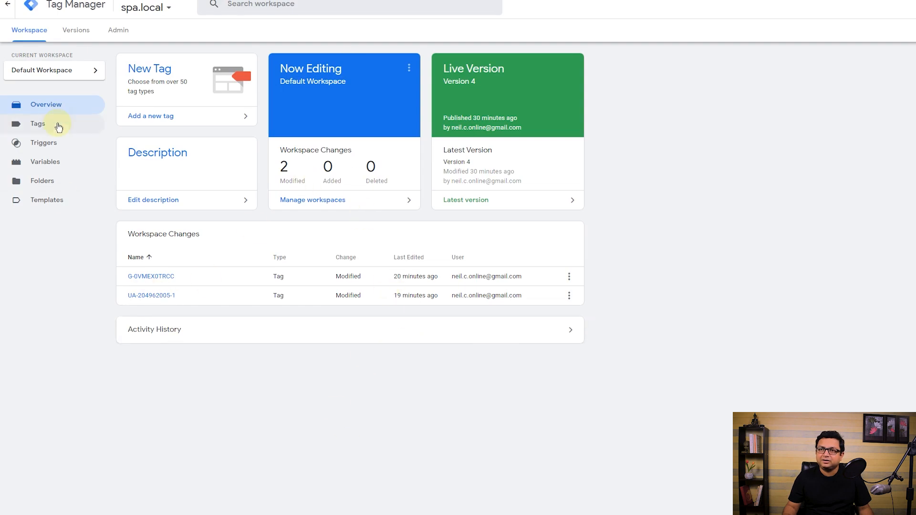
Review the tags in the spa.local Tag Manager container and check the History options in the built-in variables configuration
left_click(45, 127)
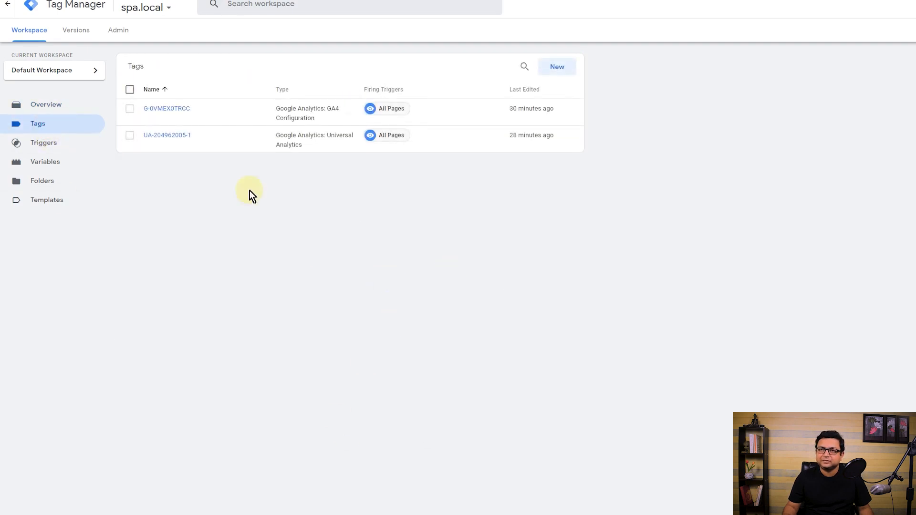
left_click(50, 163)
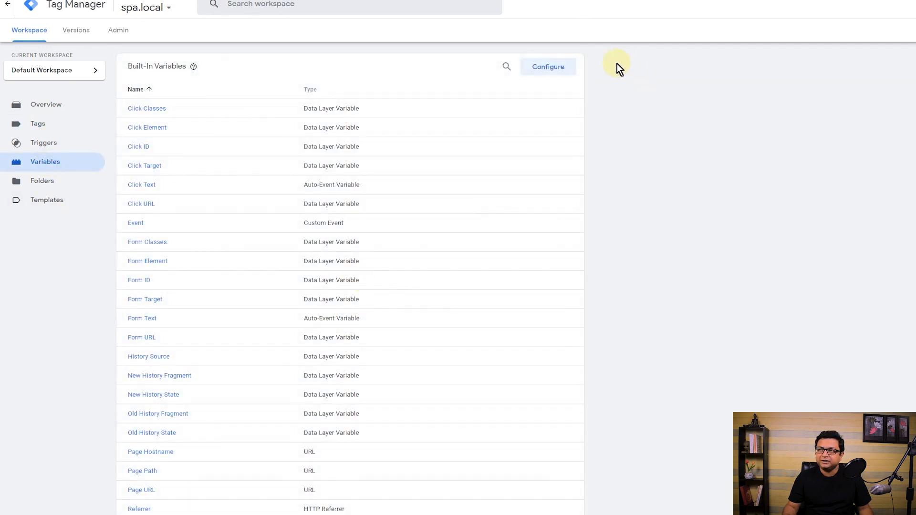
left_click(559, 65)
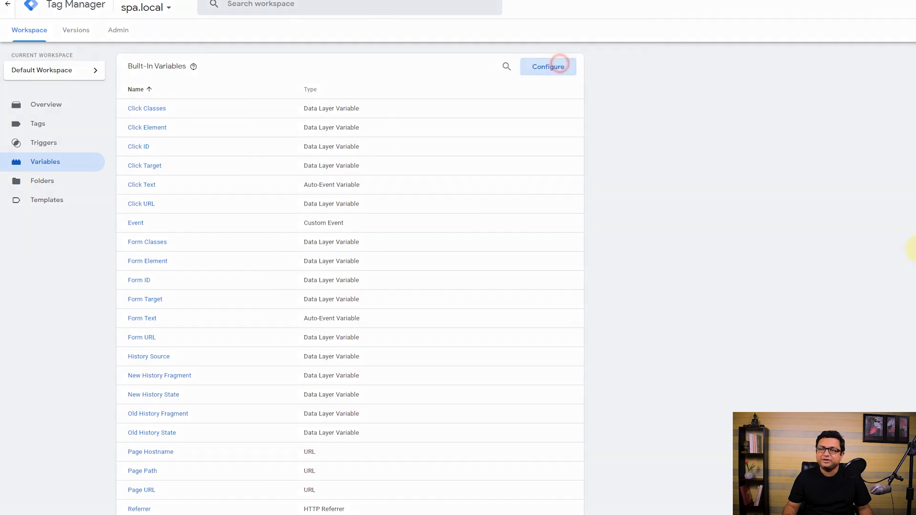
scroll(854, 229, "down", 6)
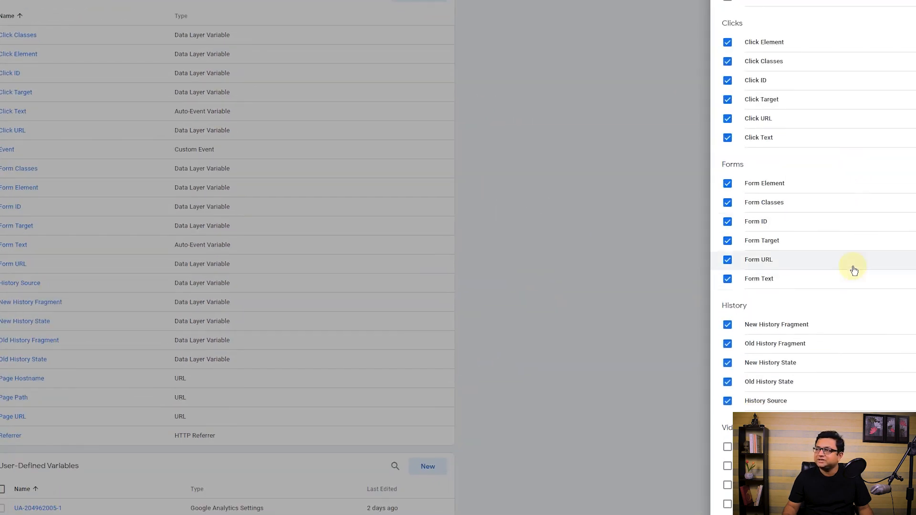
scroll(854, 271, "down", 4)
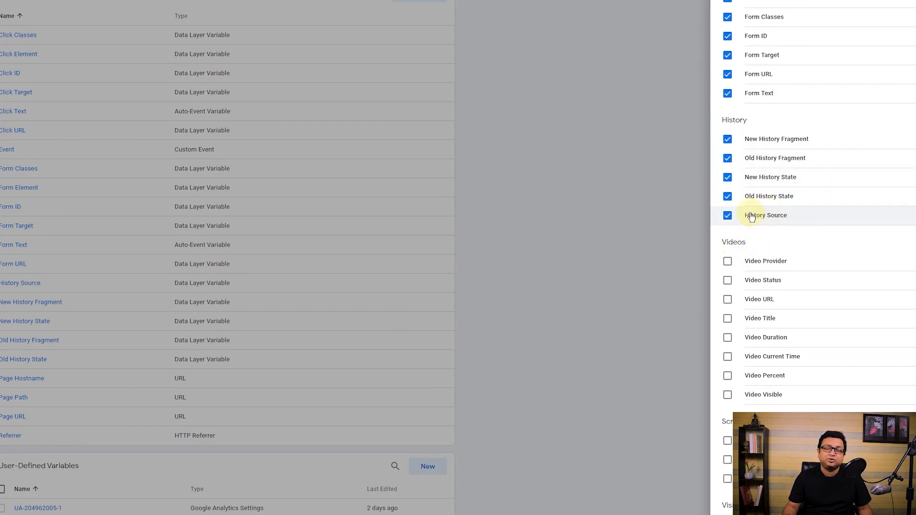
left_click(546, 177)
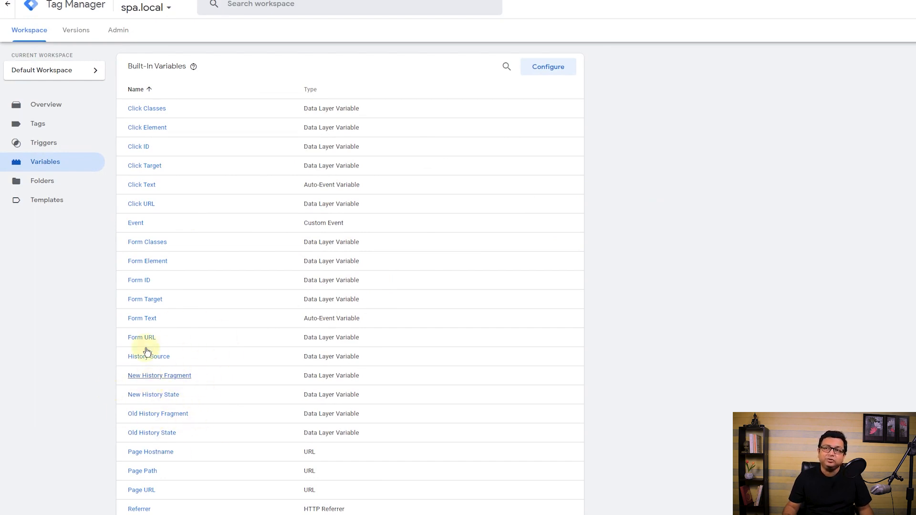
Open the history change trigger, examine its condition History Source equals pushState, and close it without changes
left_click(62, 145)
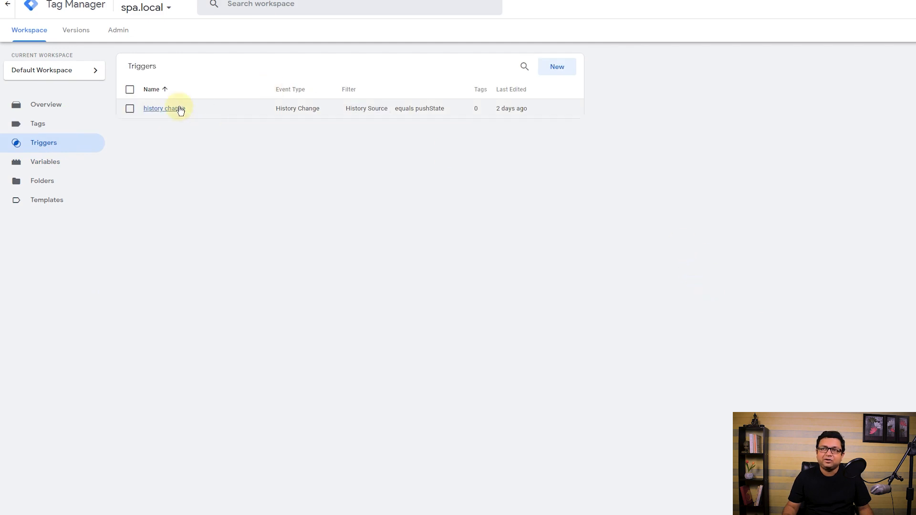
left_click(197, 114)
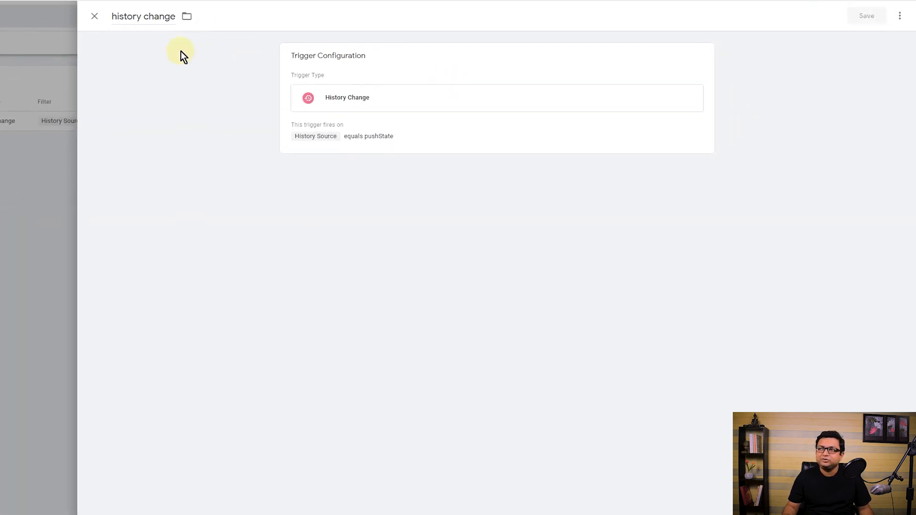
left_click(377, 97)
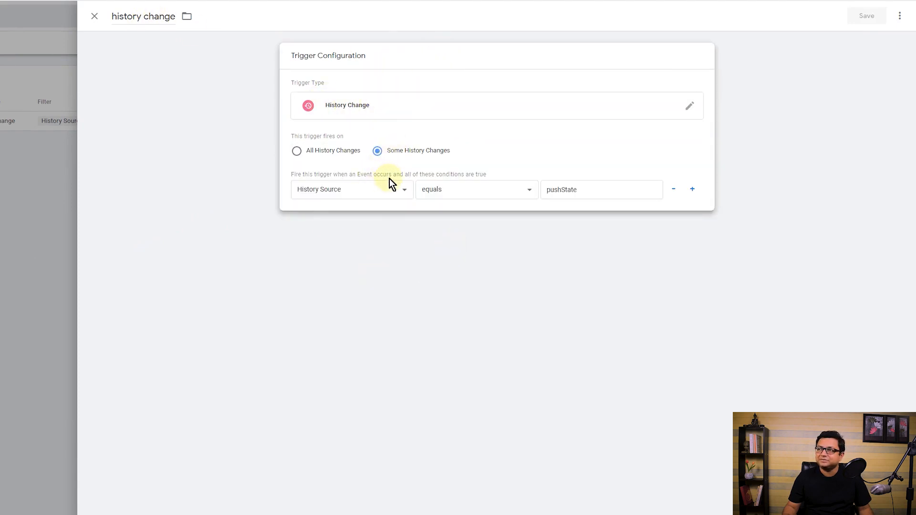
left_click(349, 197)
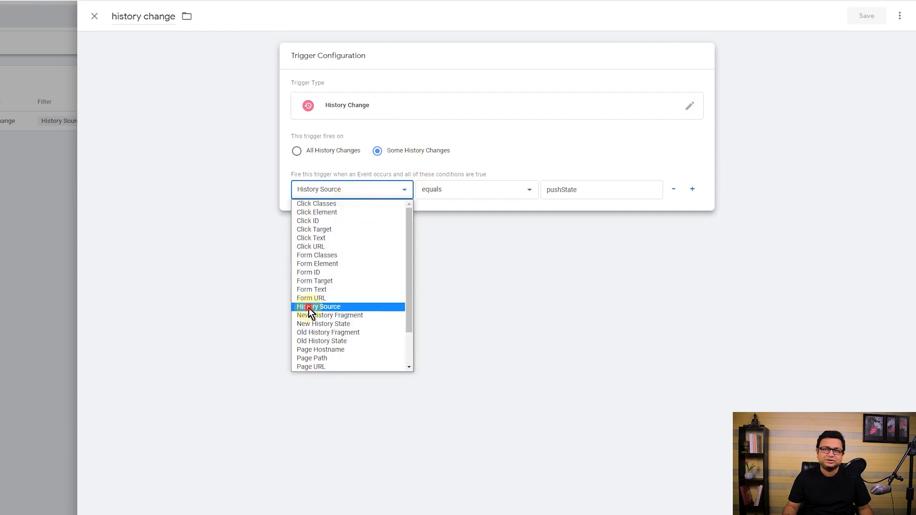
left_click(308, 308)
left_click(492, 188)
left_click(591, 191)
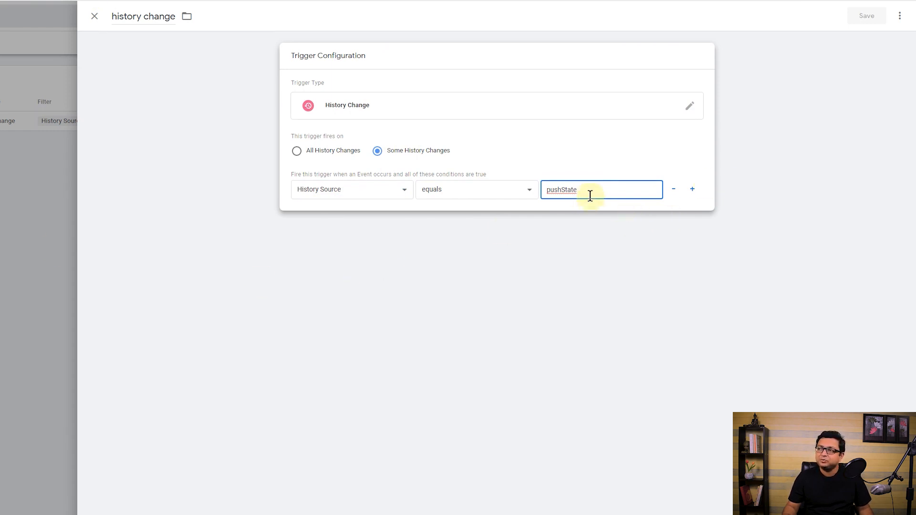
left_click_drag(589, 194, 520, 200)
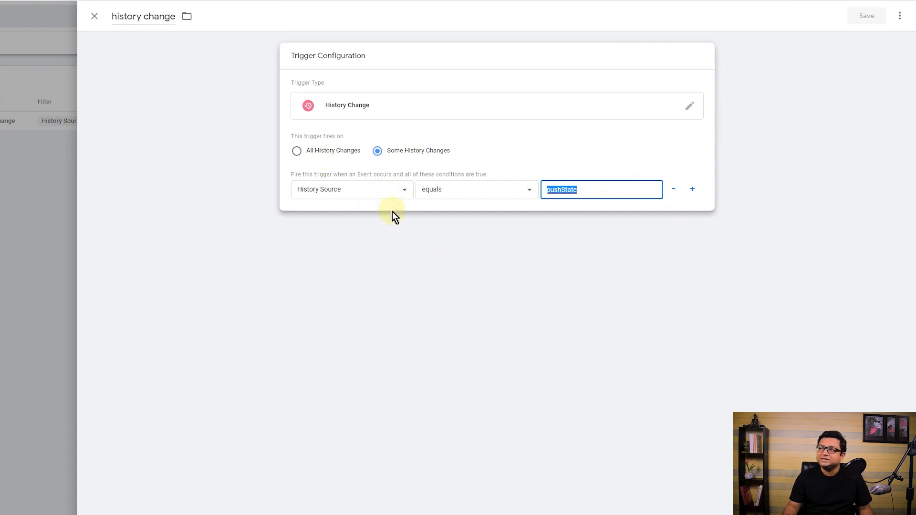
left_click(22, 195)
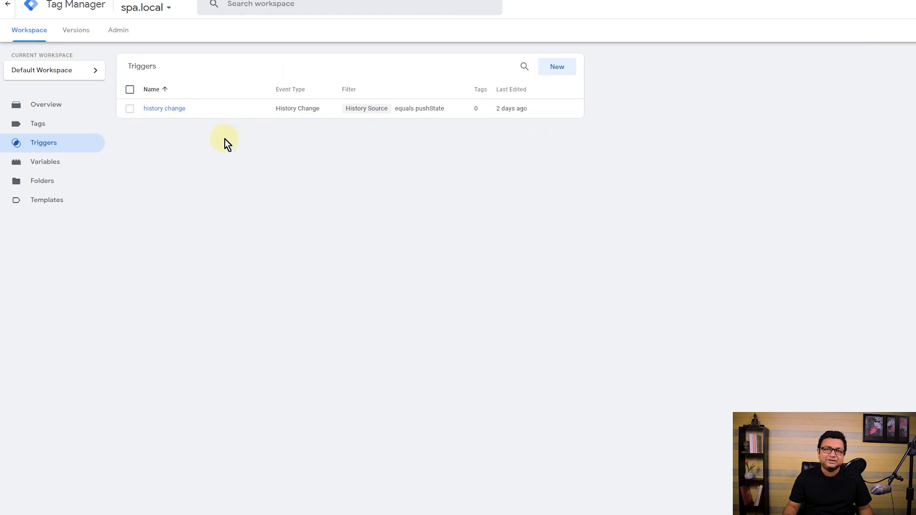
Open the Universal Analytics tag's configuration and examine its Track Type and Google Analytics Settings options
left_click(84, 122)
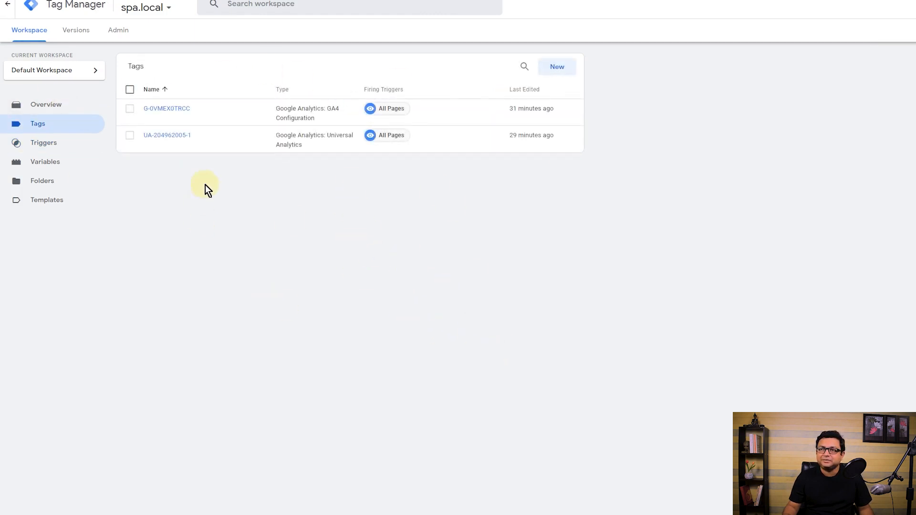
left_click(282, 143)
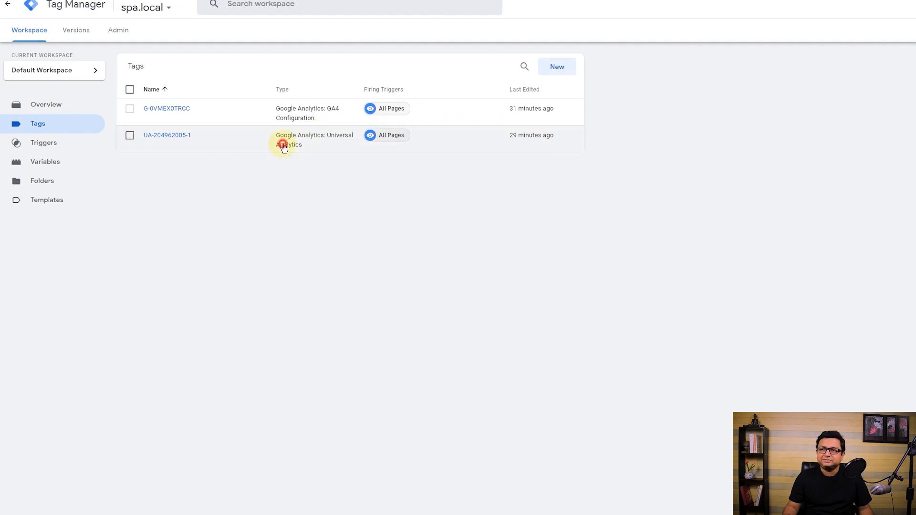
left_click(181, 137)
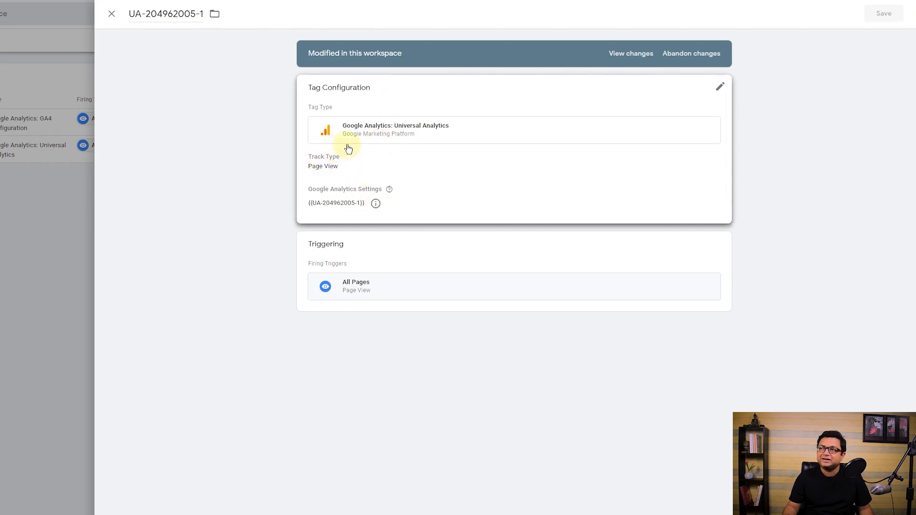
left_click(353, 152)
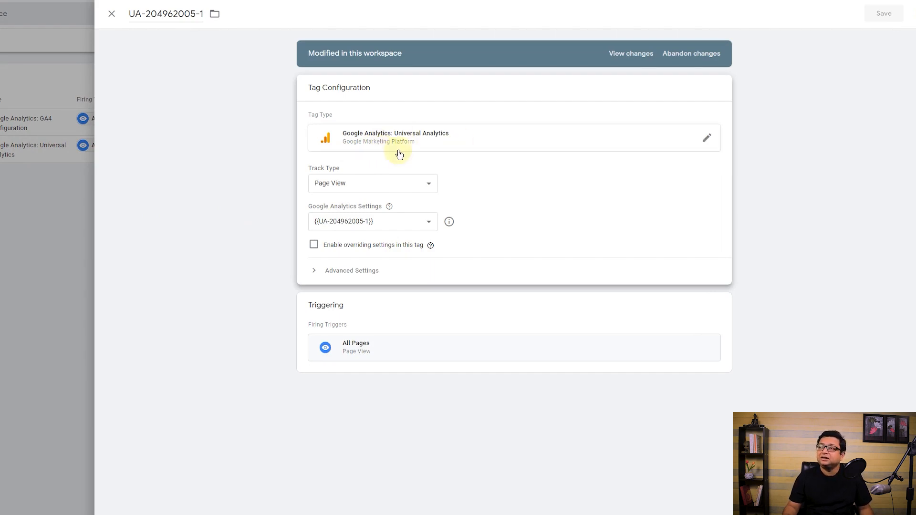
left_click(342, 184)
left_click(342, 184)
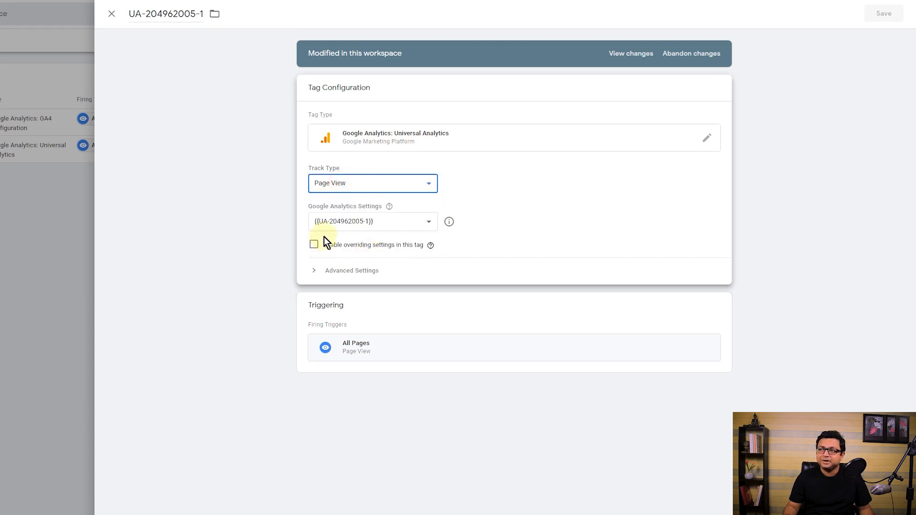
left_click(334, 221)
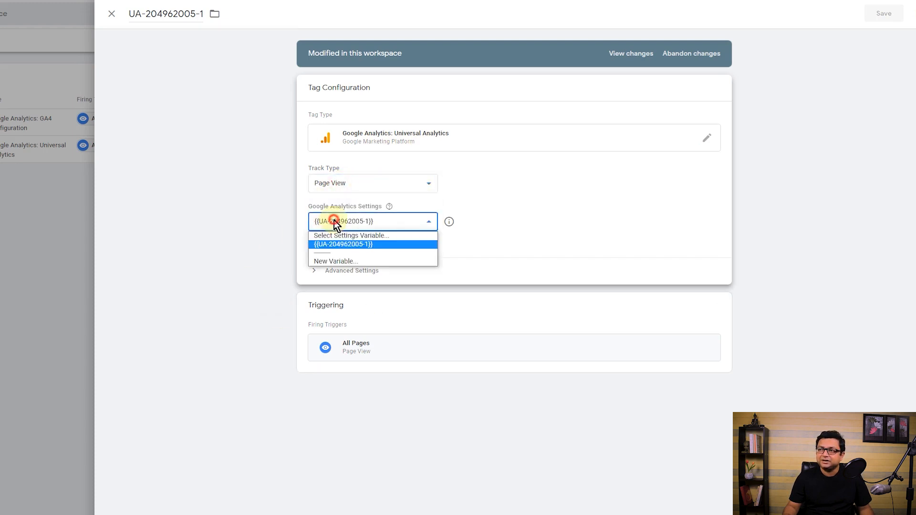
left_click(536, 176)
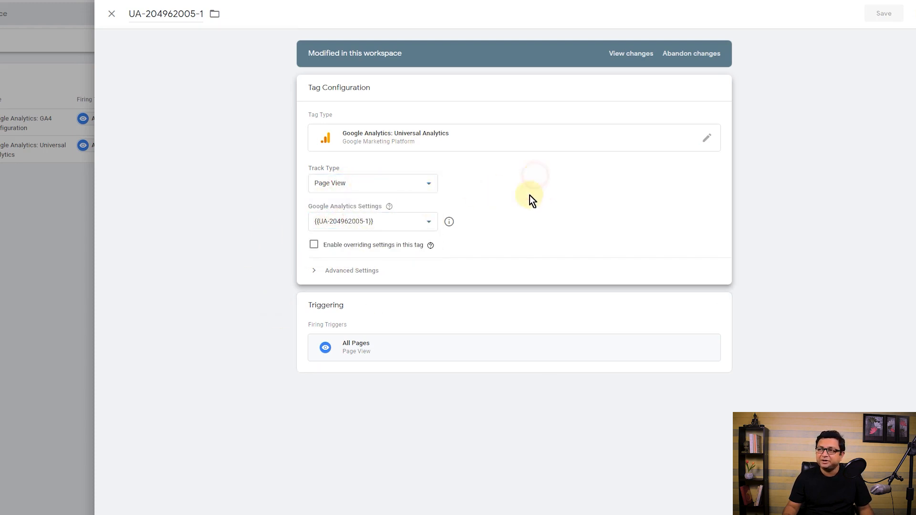
Add the history change trigger to the Universal Analytics tag alongside All Pages and save the tag
right_click(365, 342)
left_click(286, 409)
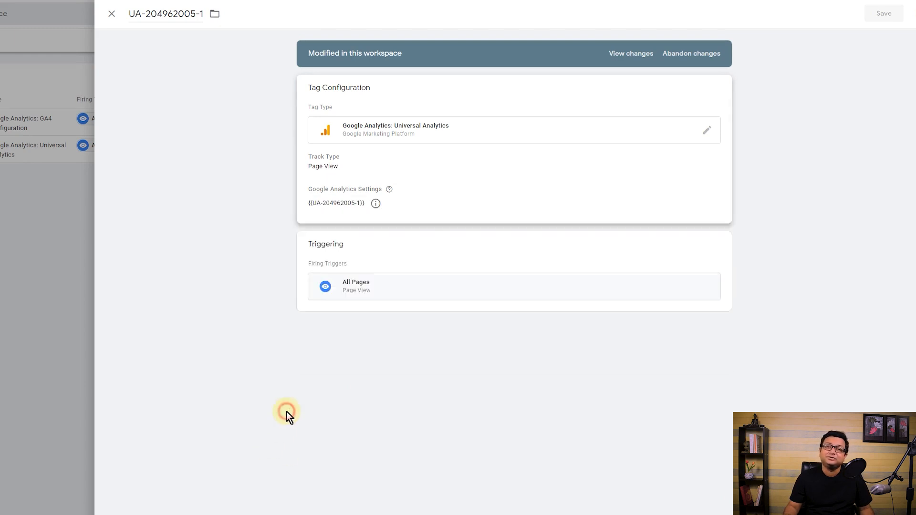
mouse_move(691, 253)
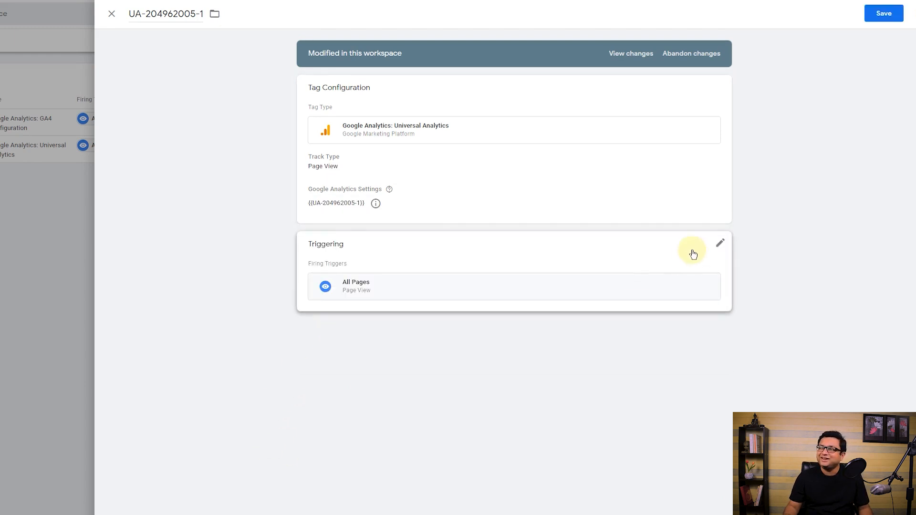
left_click(719, 244)
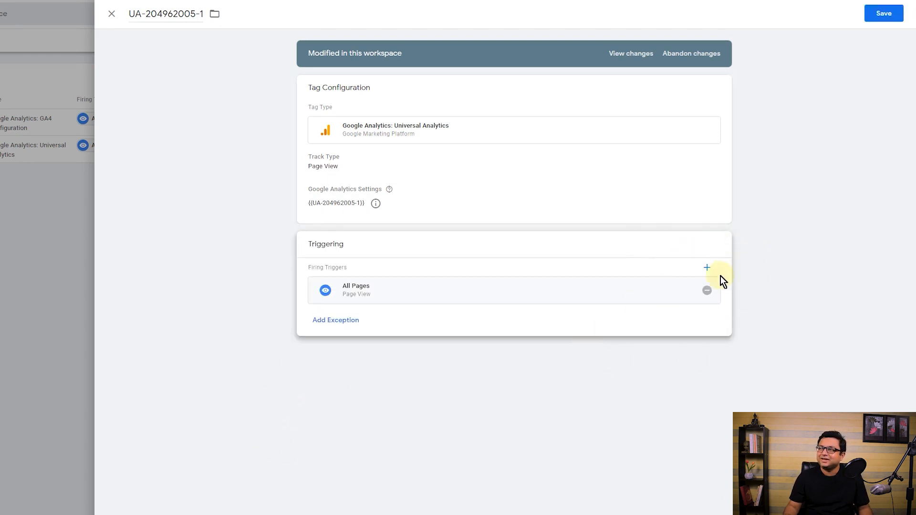
left_click(709, 267)
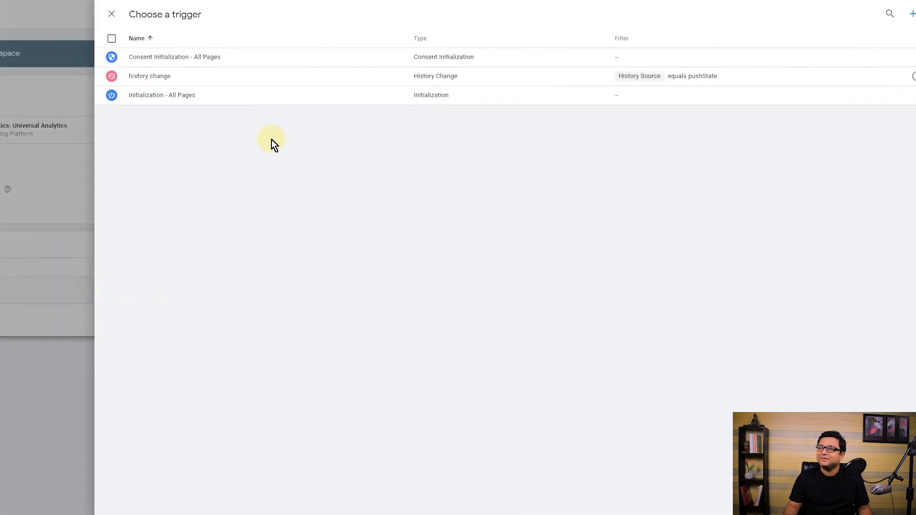
left_click(173, 76)
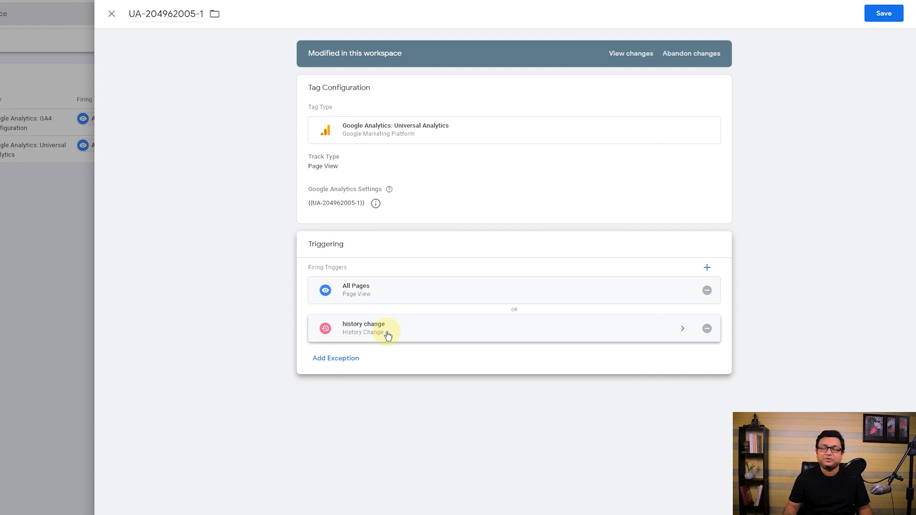
left_click(884, 13)
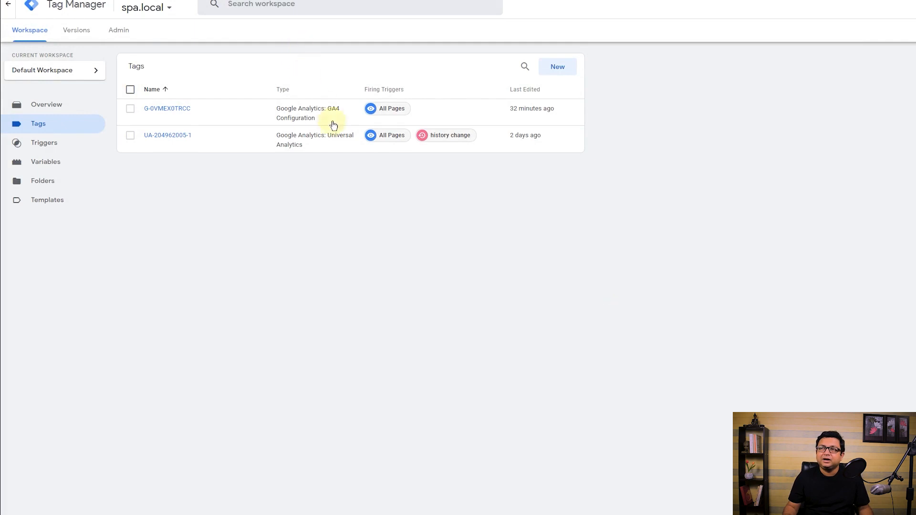
Switch to Google Analytics and open the spawebsite - GA4 property in the spatest account
scroll(354, 124, "up", 1)
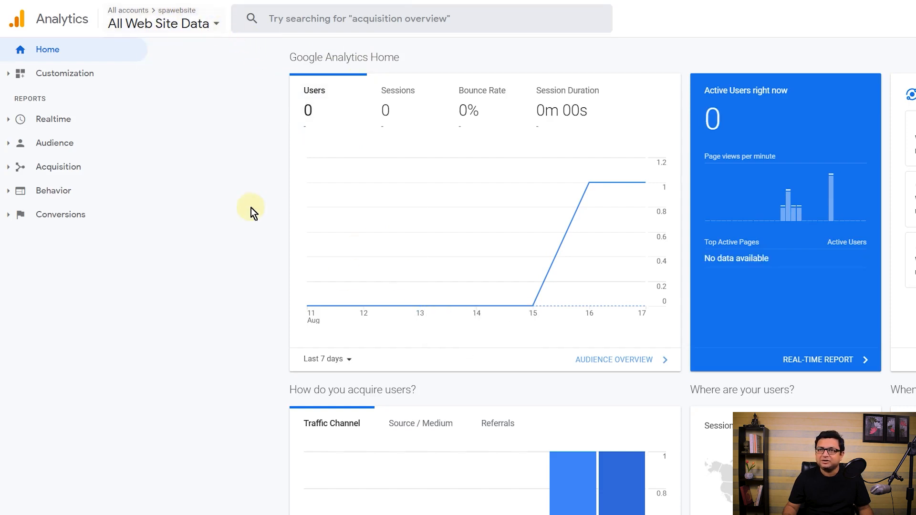
left_click(186, 26)
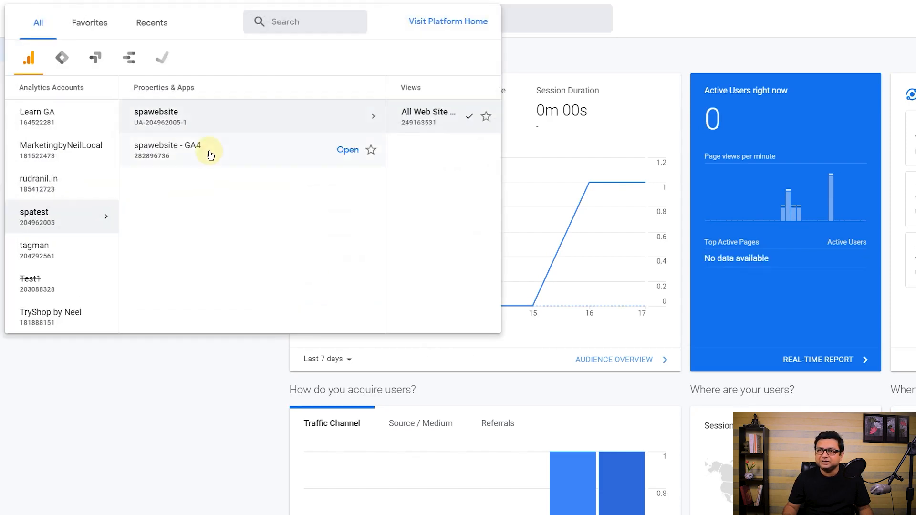
left_click(209, 151)
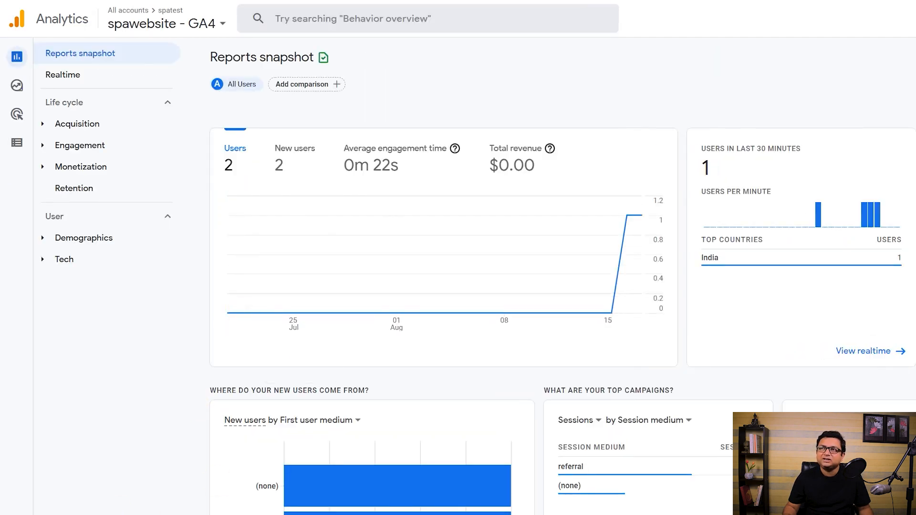
Review the spatest account's properties and check the spaother site's overview in the Local app, leaving both unchanged
left_click(215, 32)
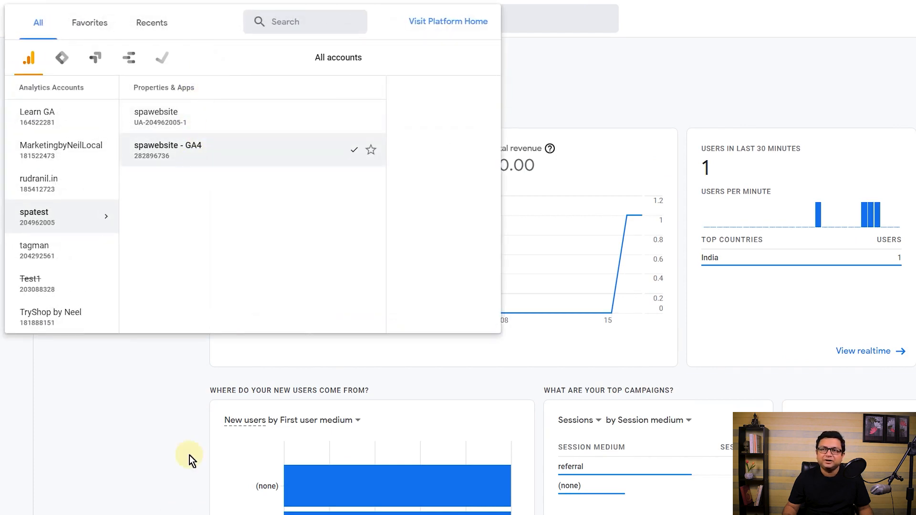
left_click(101, 346)
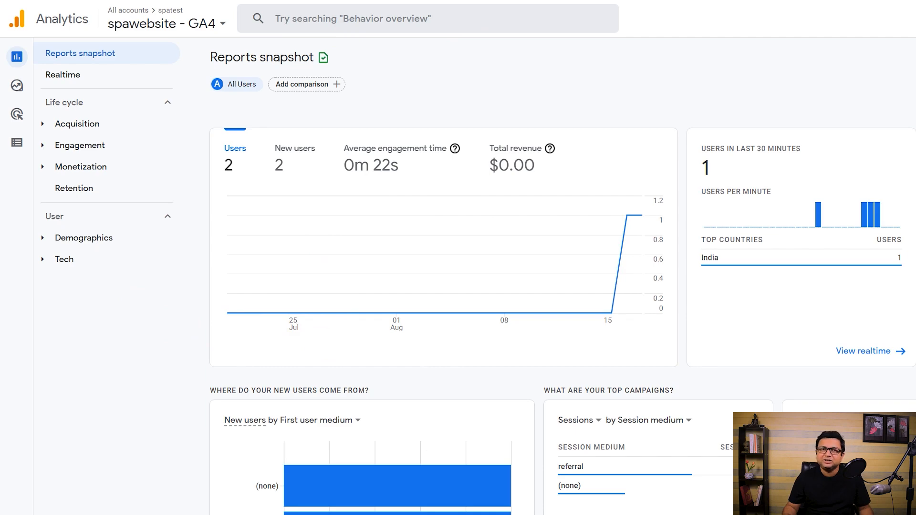
left_click_drag(0, 0, 684, 98)
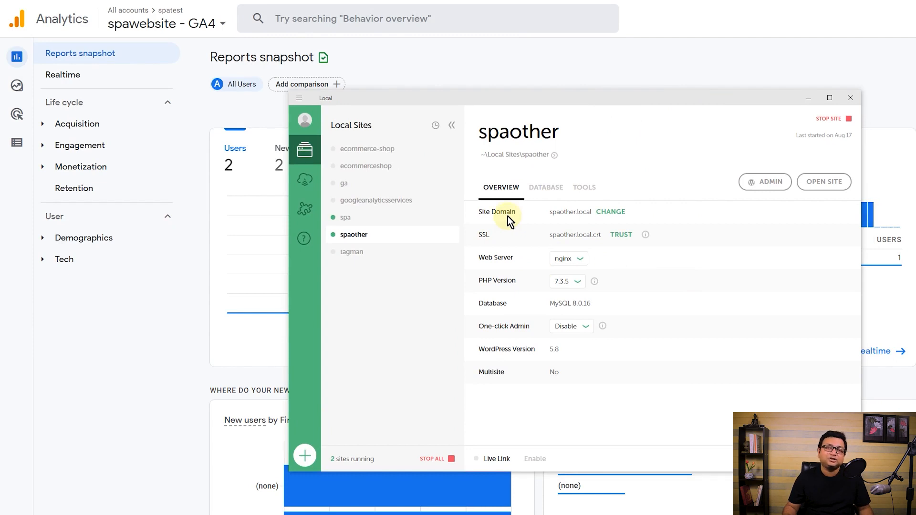
left_click(809, 99)
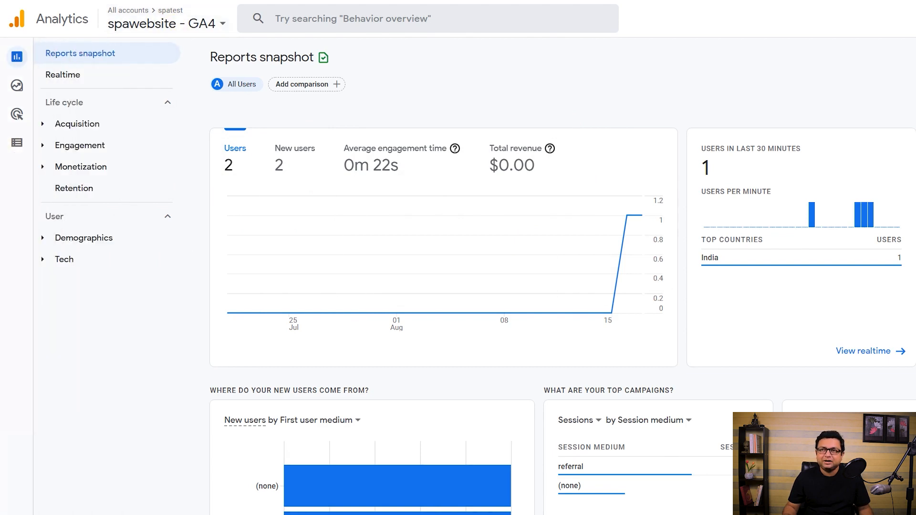
scroll(115, 16, "down", 3)
left_click(41, 483)
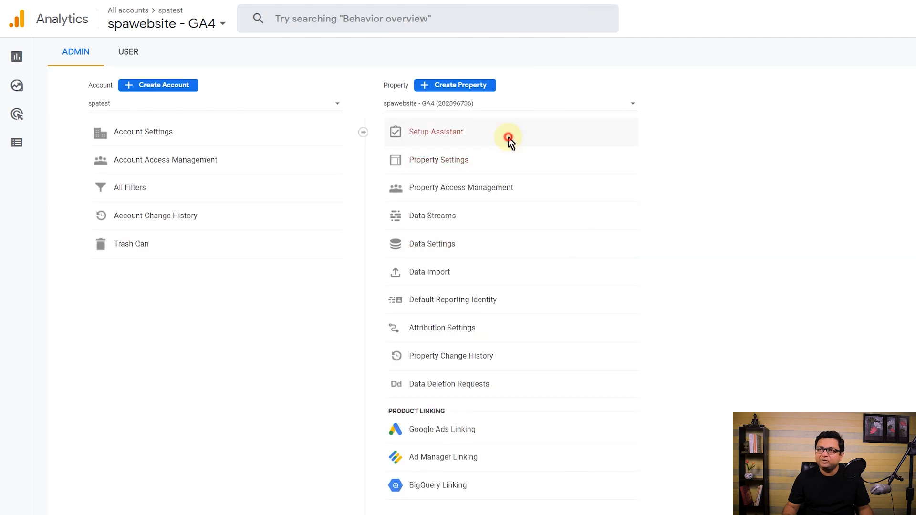
left_click(509, 138)
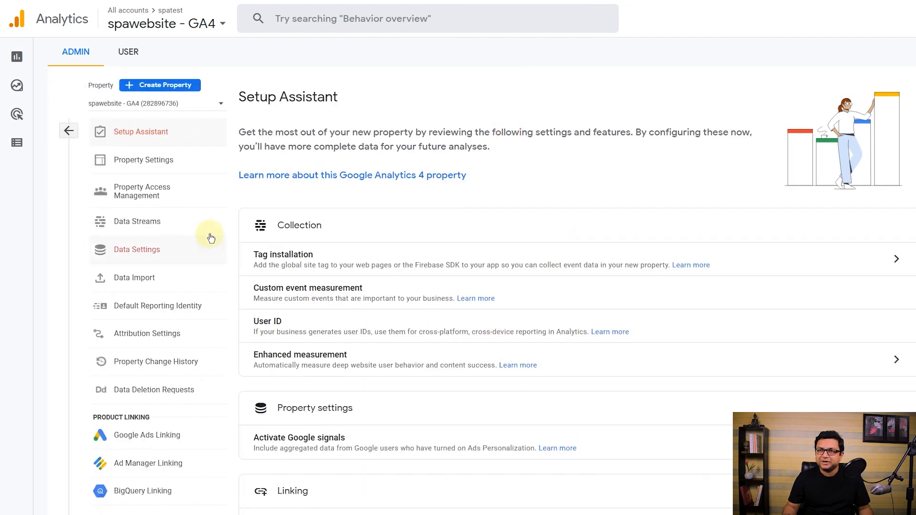
left_click(199, 223)
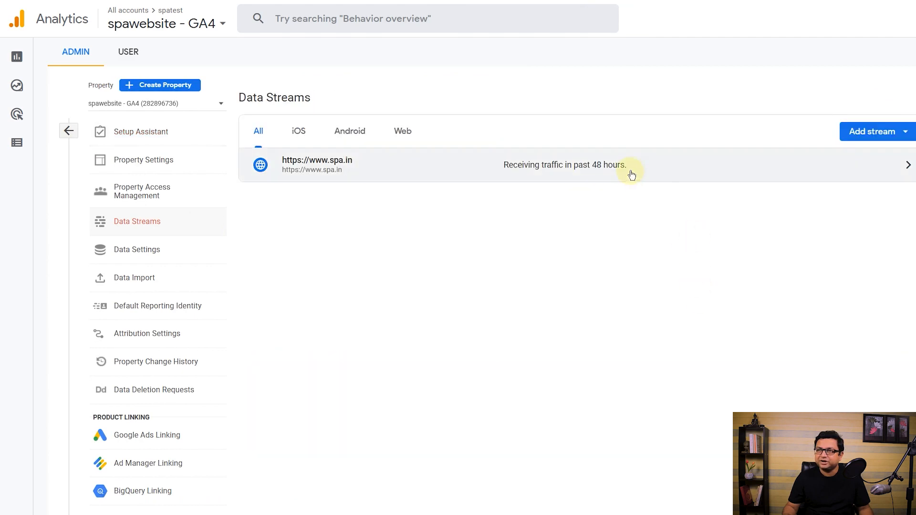
left_click(411, 162)
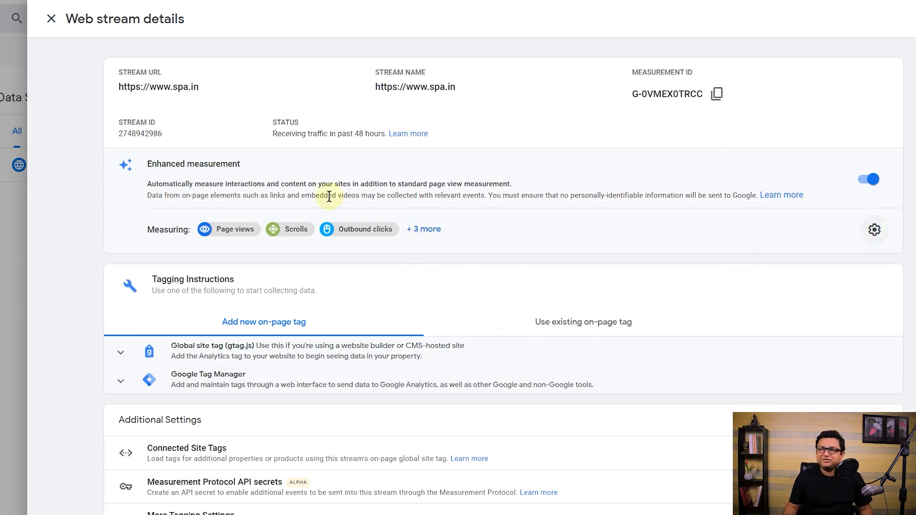
left_click(876, 229)
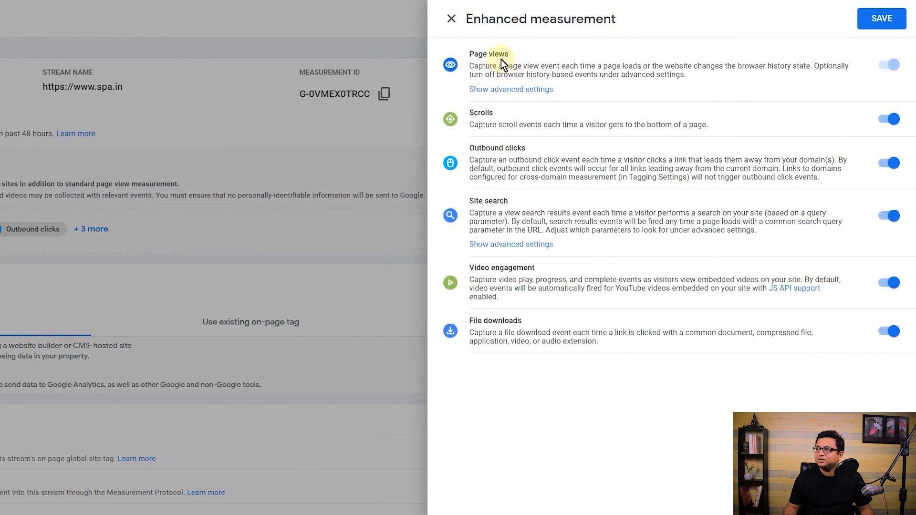
left_click(539, 91)
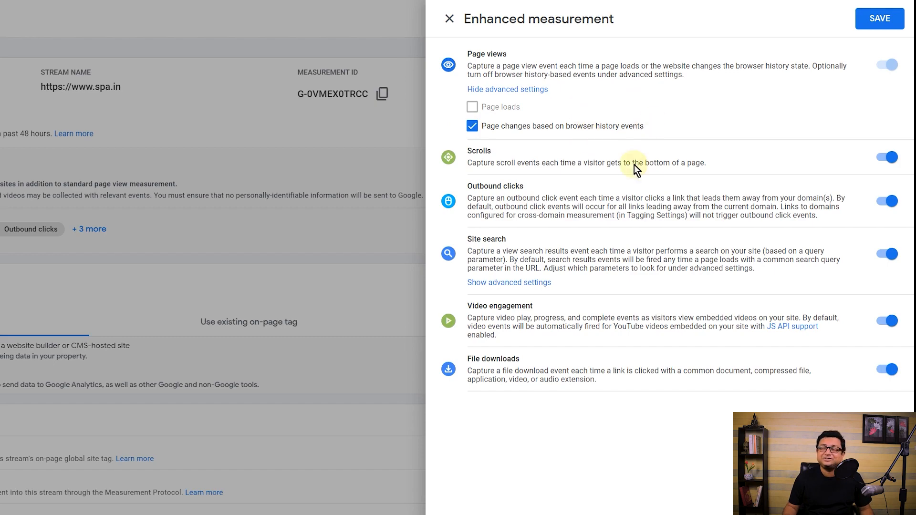
left_click(314, 118)
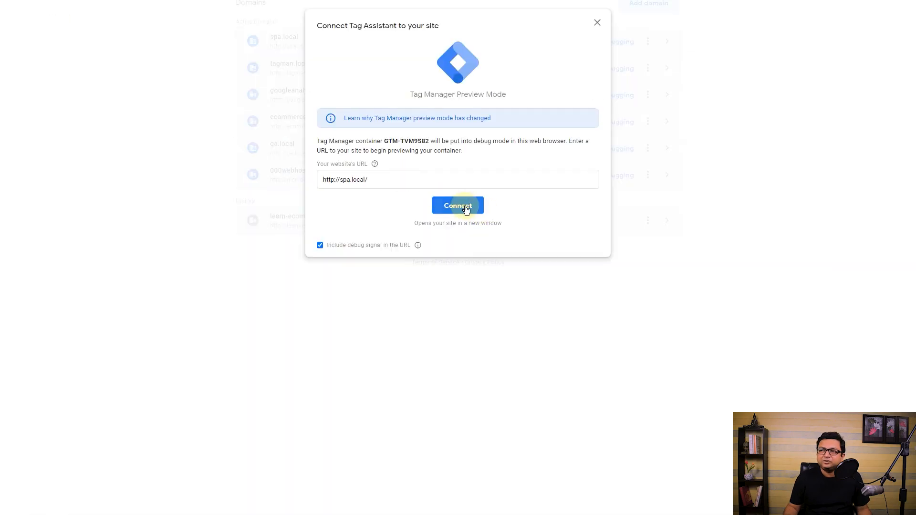
left_click(458, 206)
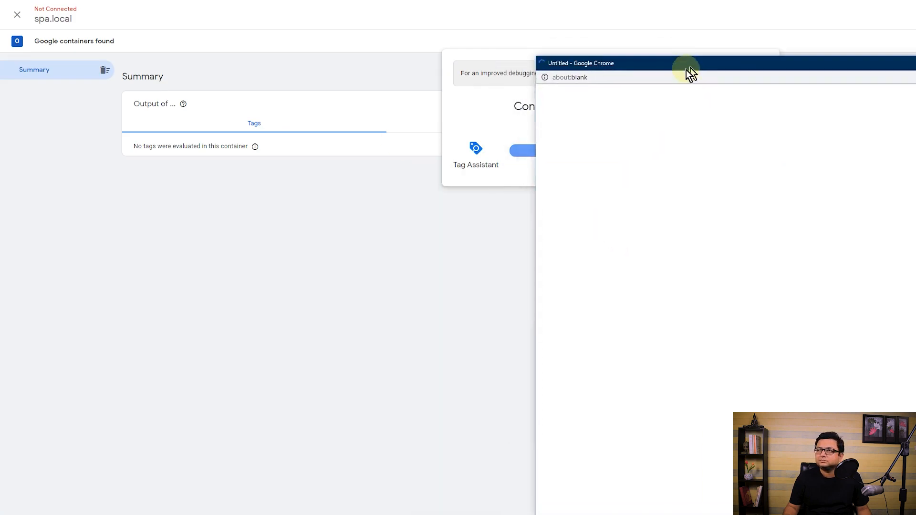
left_click(461, 315)
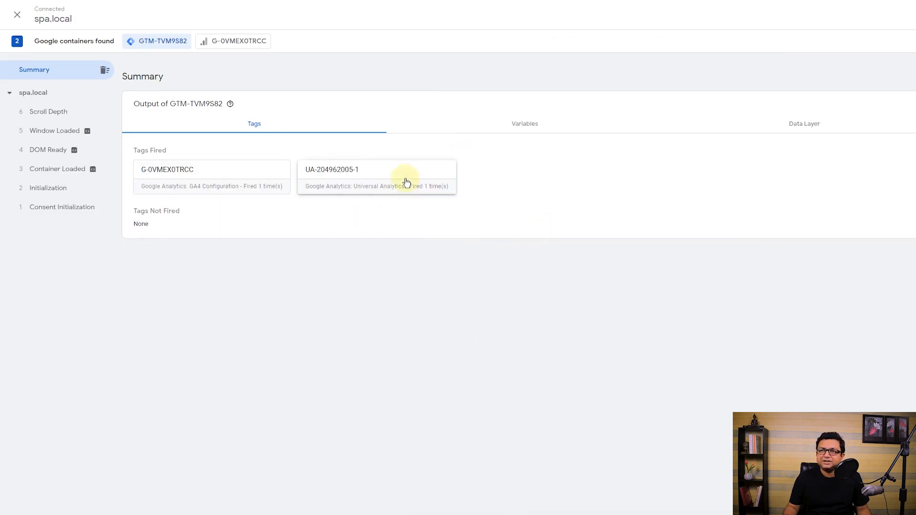
Visit Archives in the spa.local debug window and check the active page in the Universal Analytics Realtime Content report
key("alt+Tab")
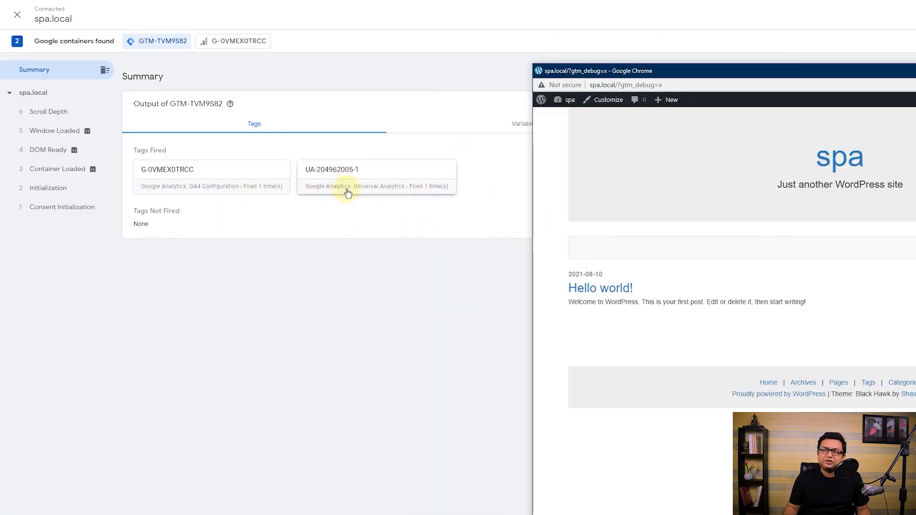
left_click(805, 384)
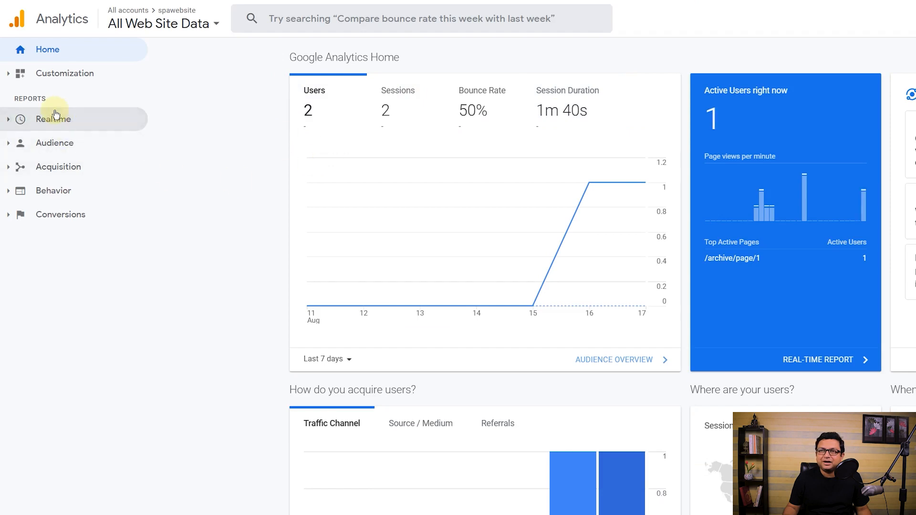
left_click(52, 118)
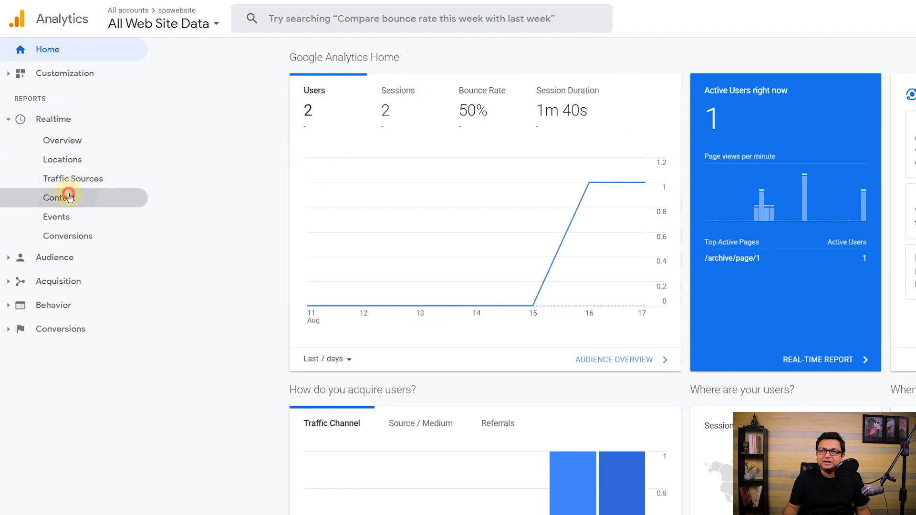
left_click(68, 197)
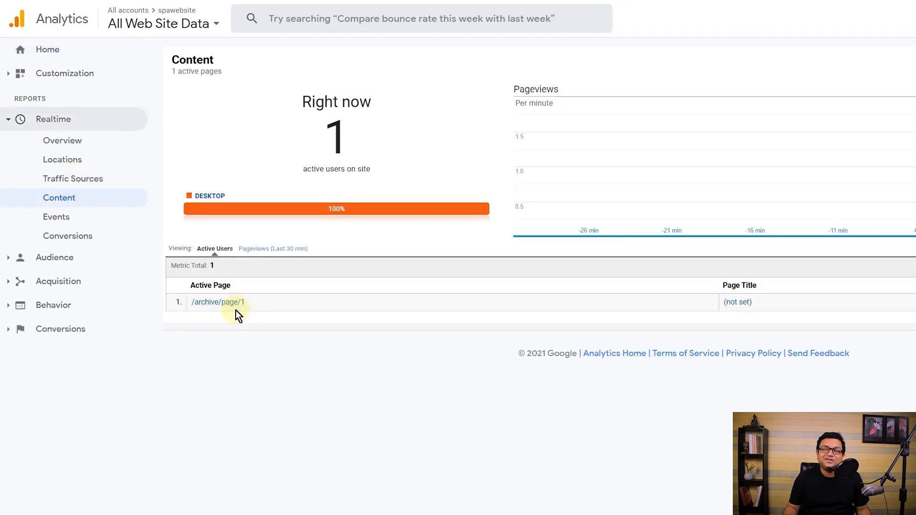
Visit the Pages section in the spa.local debug window and check the top active pages in the Realtime Overview report
key("alt+Tab")
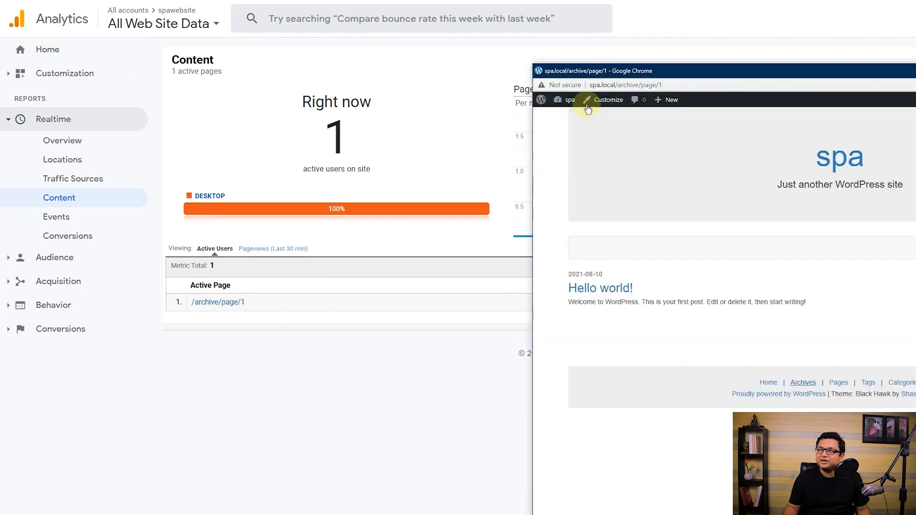
left_click(838, 383)
left_click(334, 354)
left_click(62, 140)
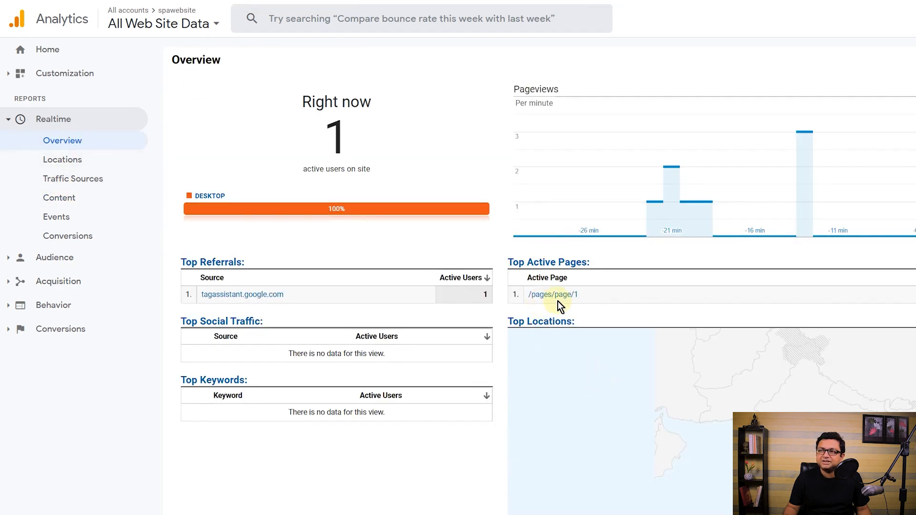
In Tag Assistant, examine the Universal Analytics tag's firing details and the tags of the newest History event
key("alt+Tab")
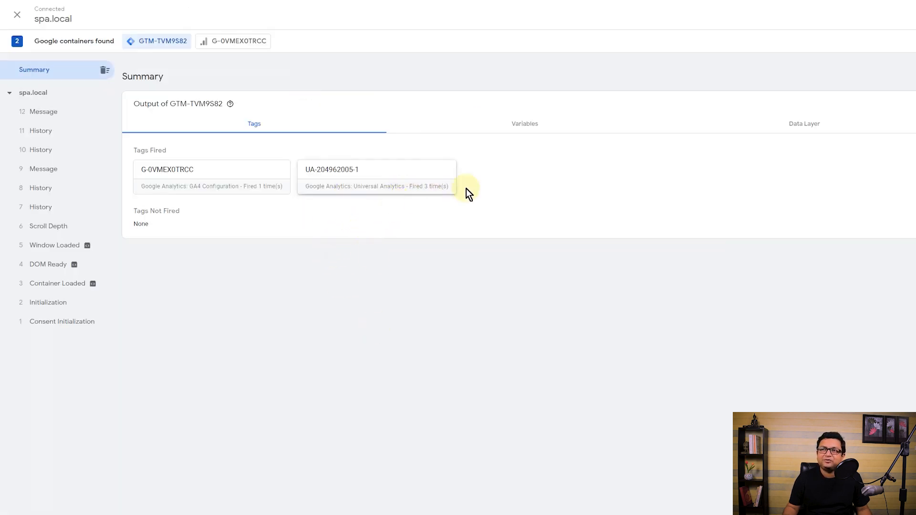
left_click(440, 196)
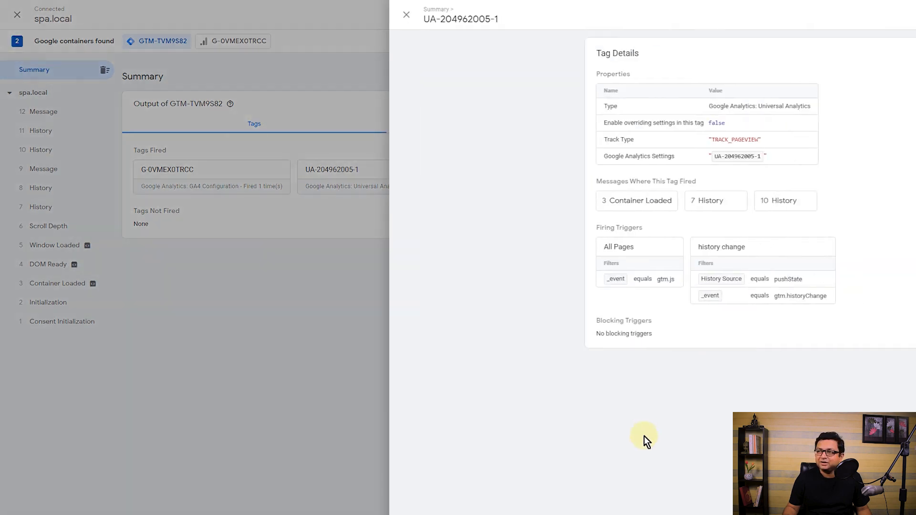
left_click(100, 186)
left_click(41, 131)
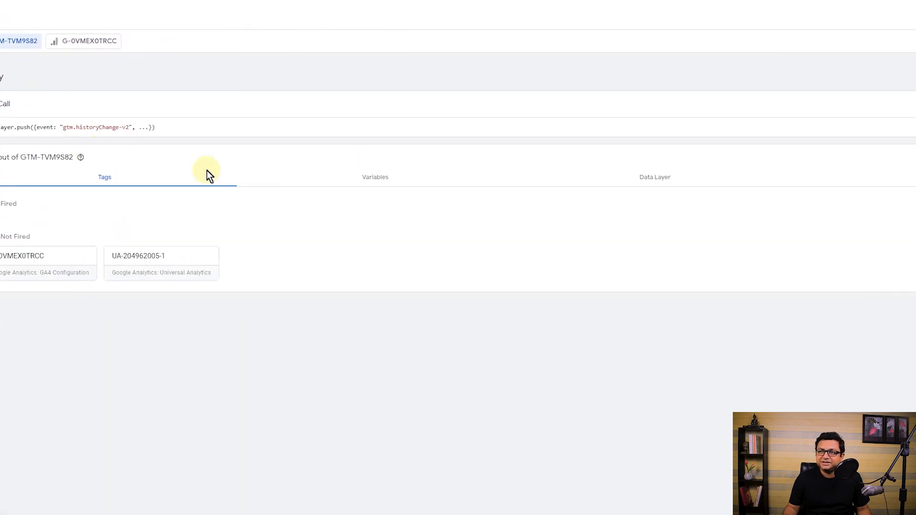
left_click(336, 256)
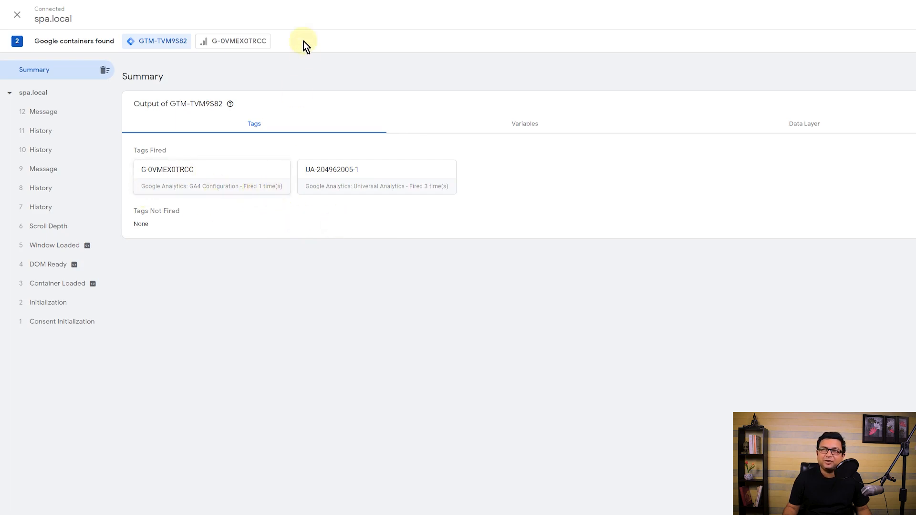
Show the hits sent by the GA4 container in Tag Assistant and examine the details of the second listed Page View hit
left_click(240, 44)
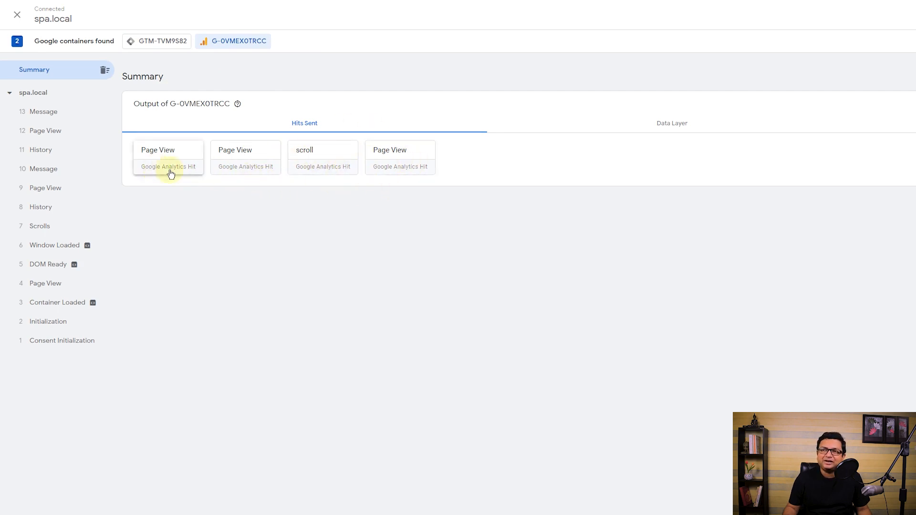
left_click(258, 160)
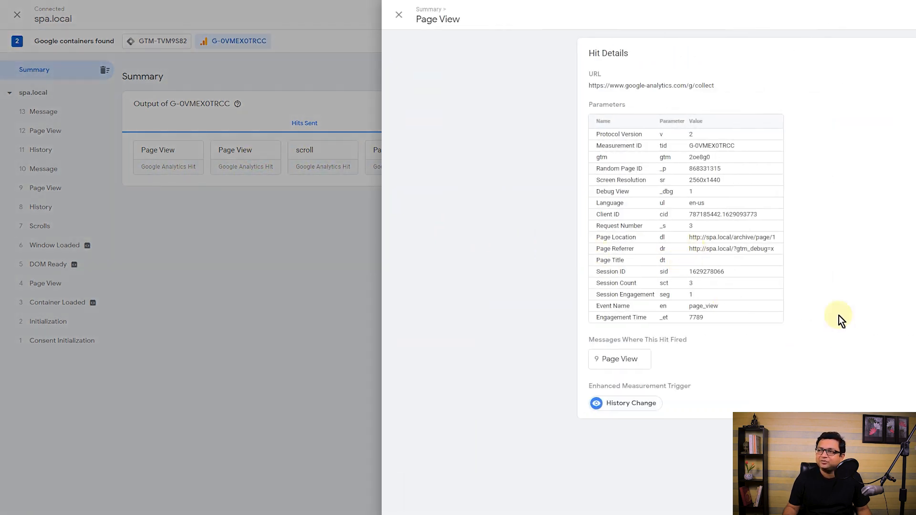
left_click(246, 307)
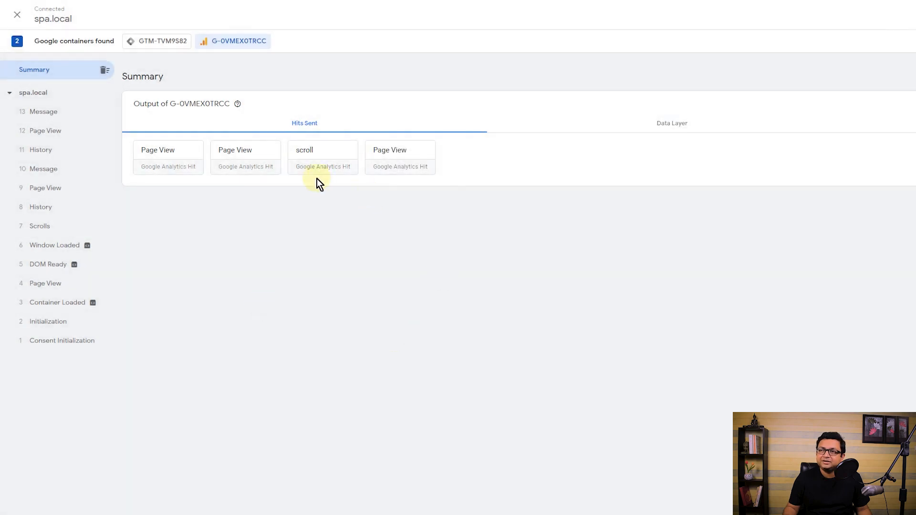
Examine the hit details and Enhanced Measurement trigger of each Page View hit sent by the GA4 container
left_click(253, 161)
left_click(295, 307)
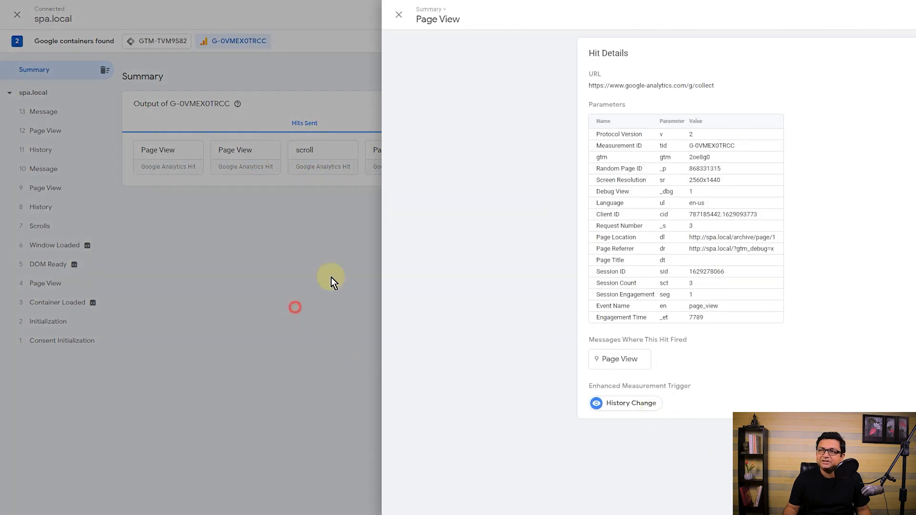
left_click(413, 167)
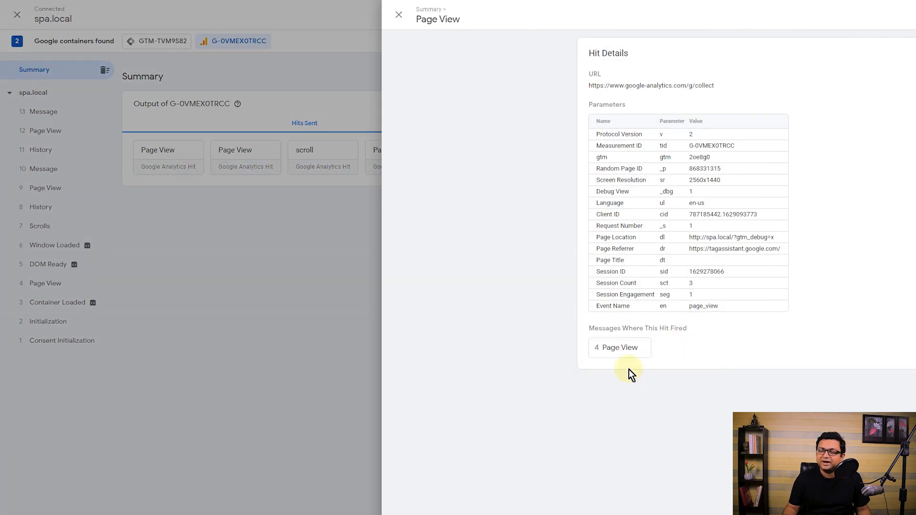
left_click(254, 240)
left_click(187, 156)
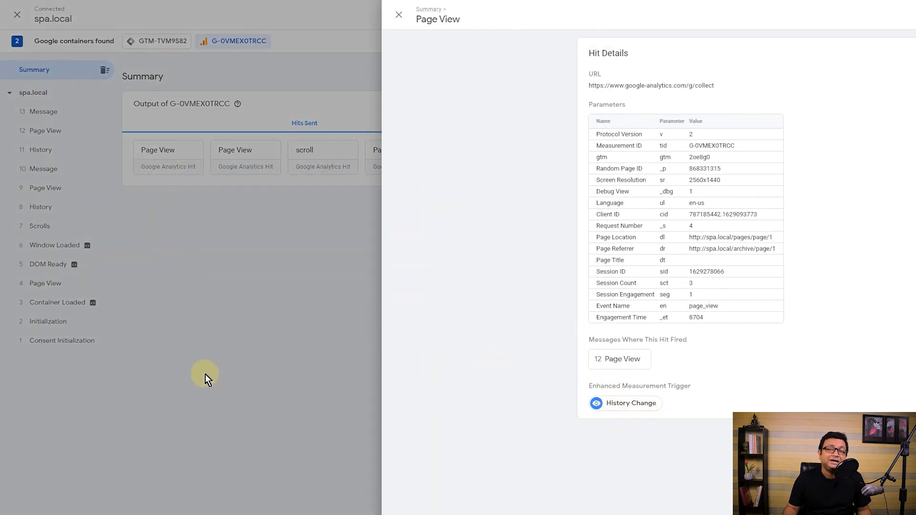
left_click(226, 359)
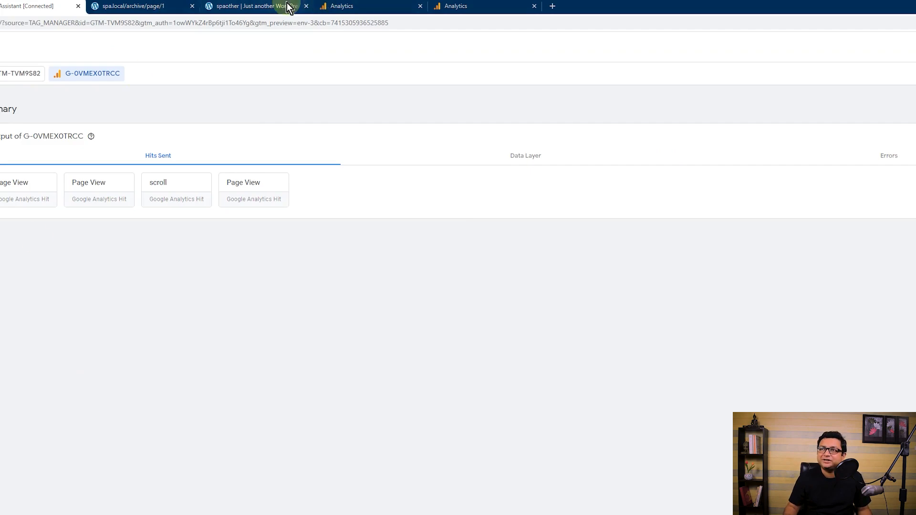
Switch to the spaother.local site, look over the juice shop homepage and go to its Benefits section
left_click(270, 5)
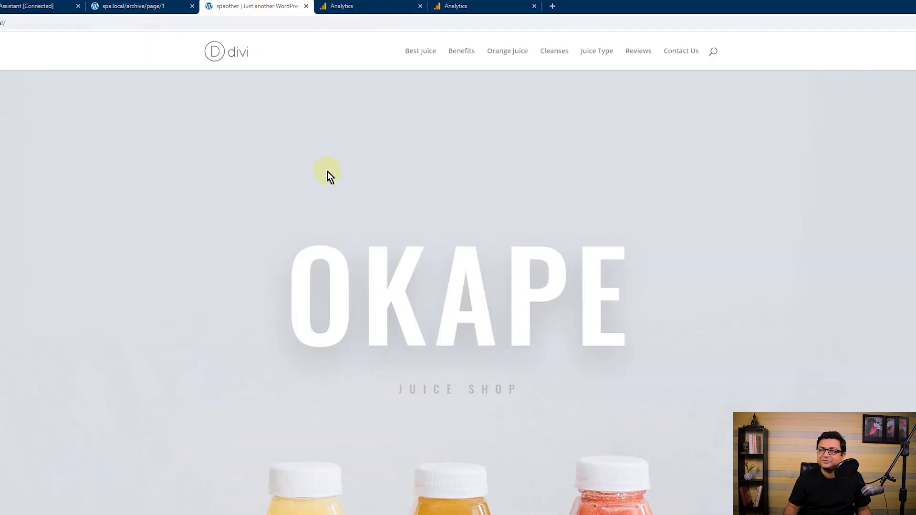
scroll(333, 188, "down", 5)
scroll(333, 189, "up", 10)
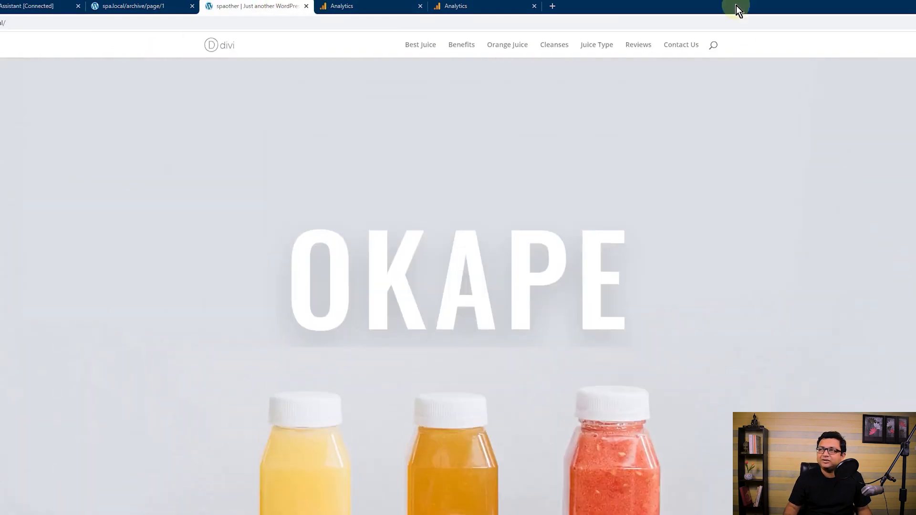
left_click(473, 58)
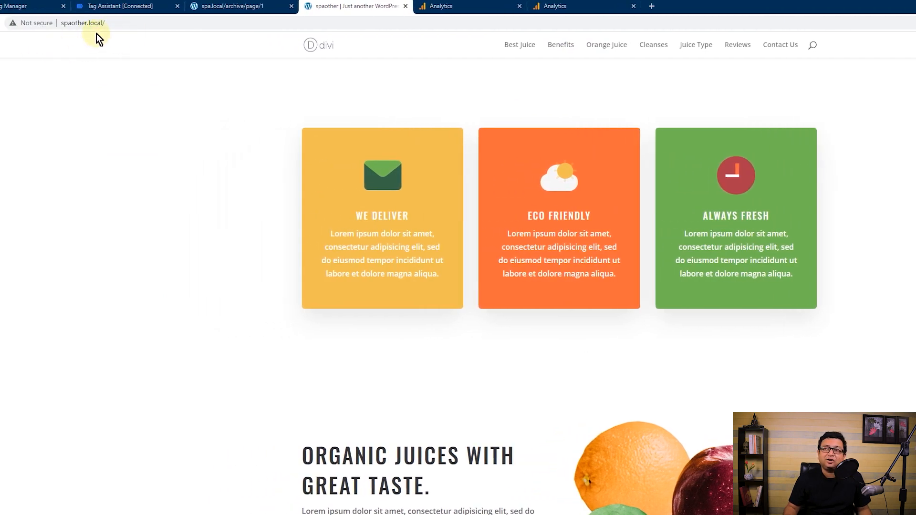
Check the spaother.local page address while visiting the site's Benefits and Cleanses sections
left_click(106, 23)
left_click(142, 24)
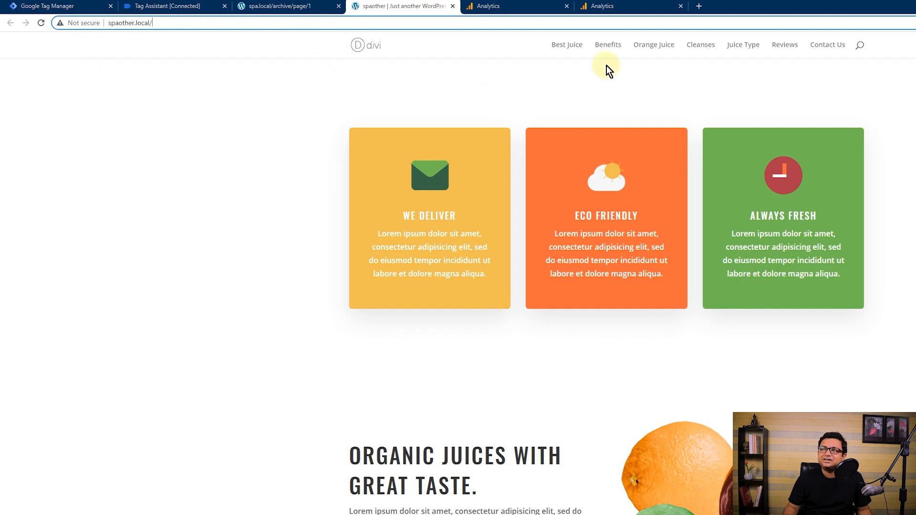
left_click(610, 45)
left_click(688, 47)
scroll(680, 339, "down", 1)
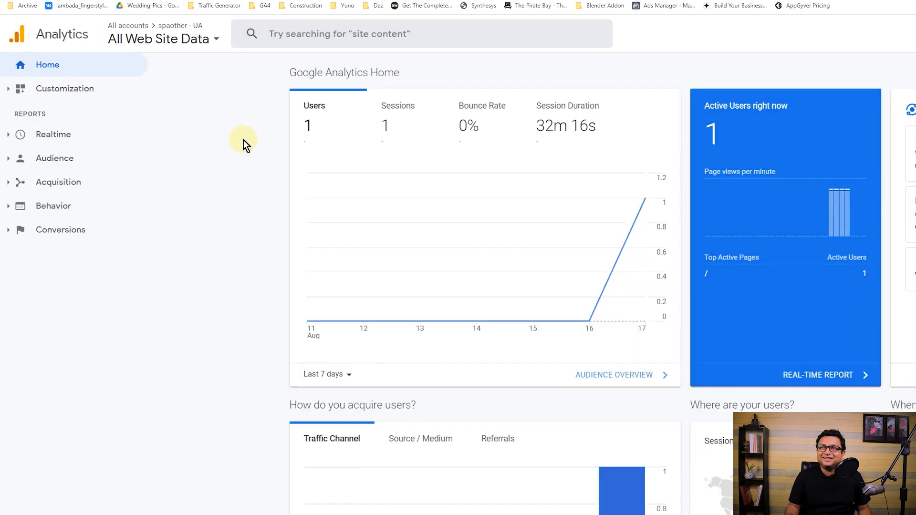
In Google Analytics, review the Universal Analytics and GA4 properties listed under the spaother.in account
left_click(198, 39)
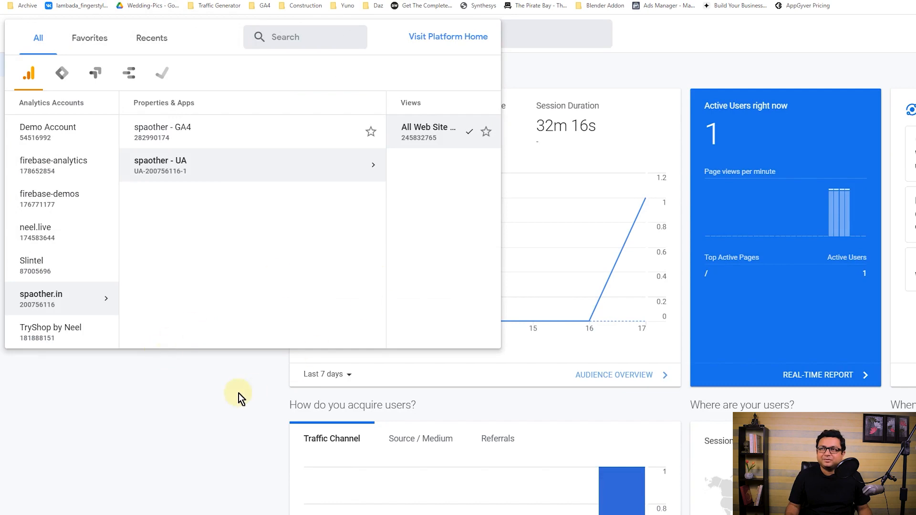
left_click(239, 393)
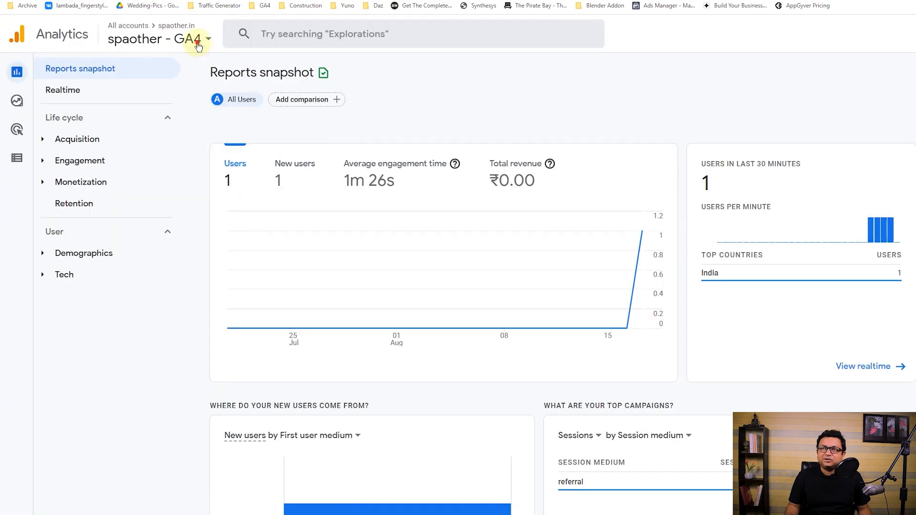
left_click(205, 38)
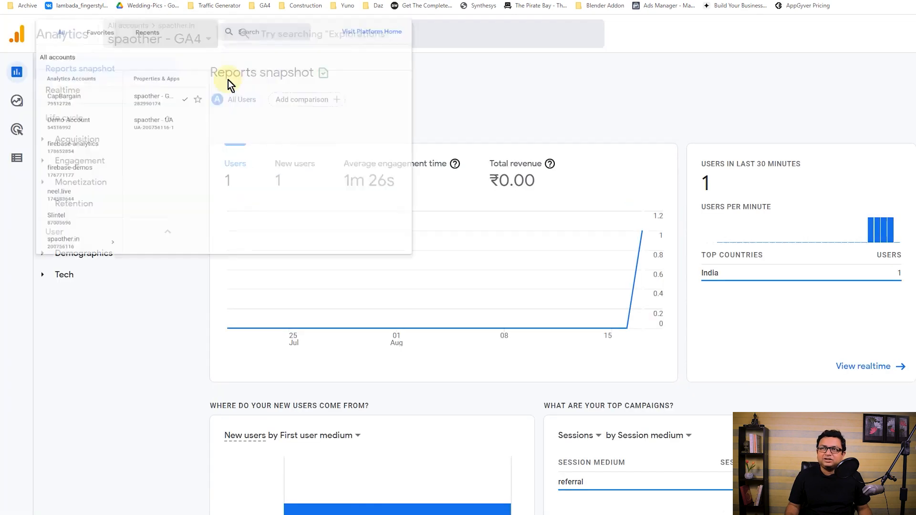
left_click(153, 377)
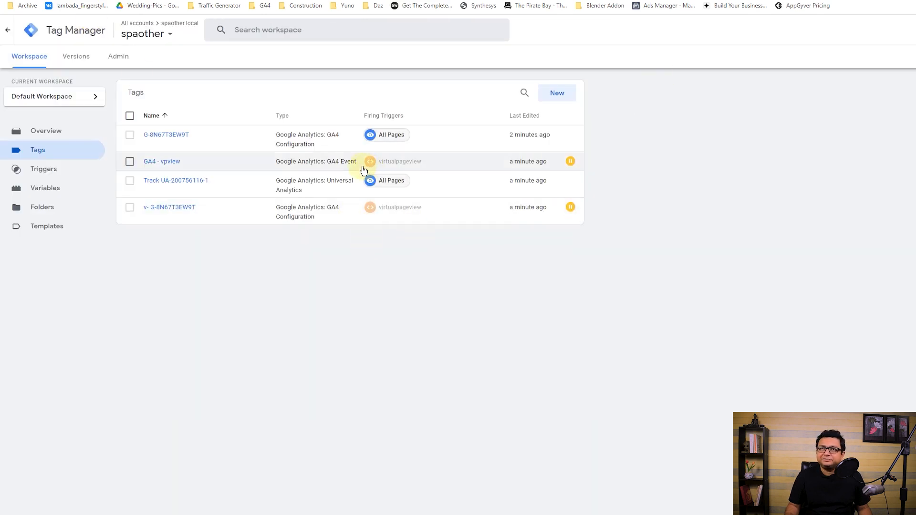
left_click(362, 170)
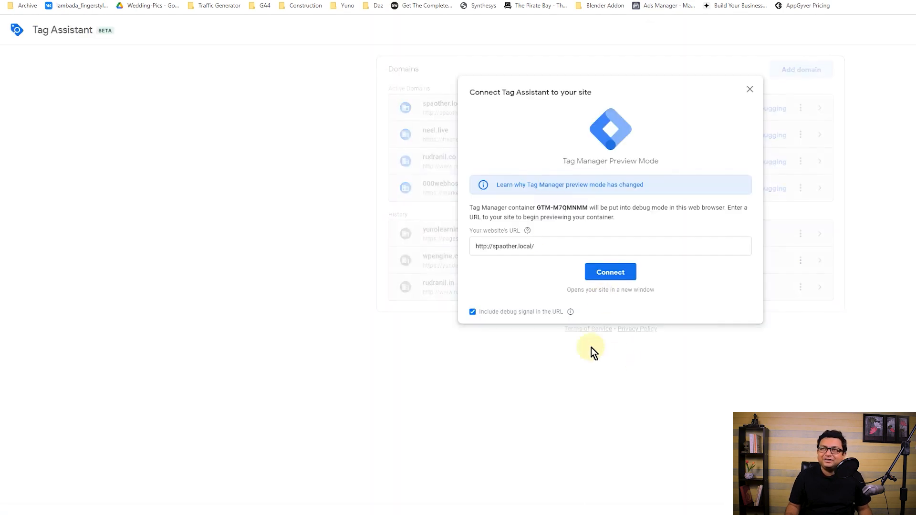
left_click(620, 276)
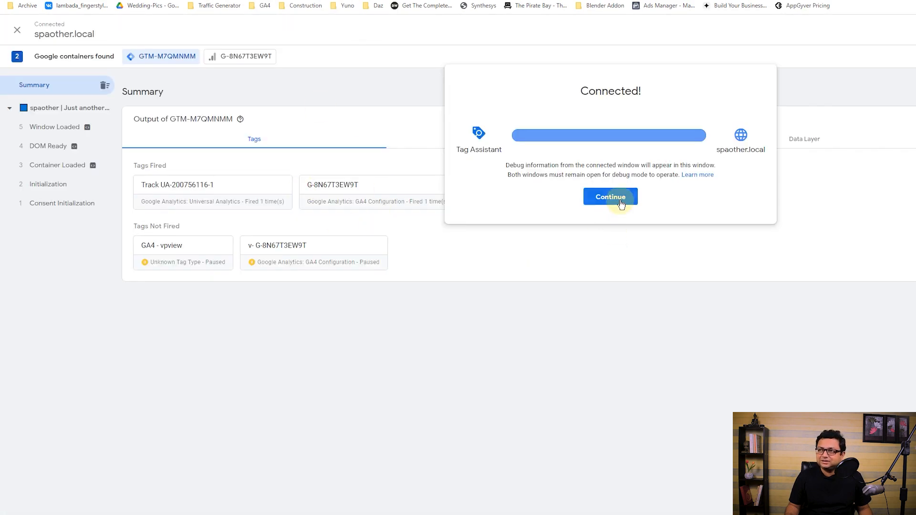
left_click(617, 201)
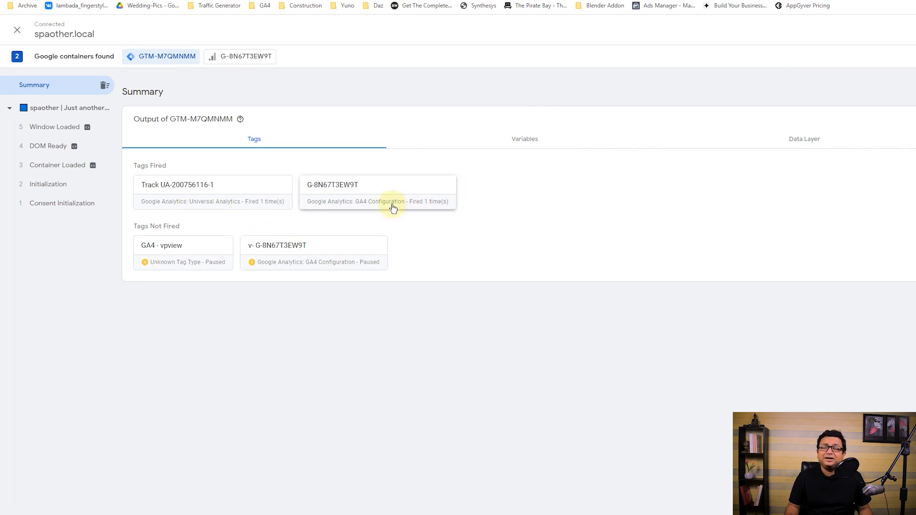
Visit the Orange Juice and Reviews sections in the spaother.local debug window
left_click(351, 1)
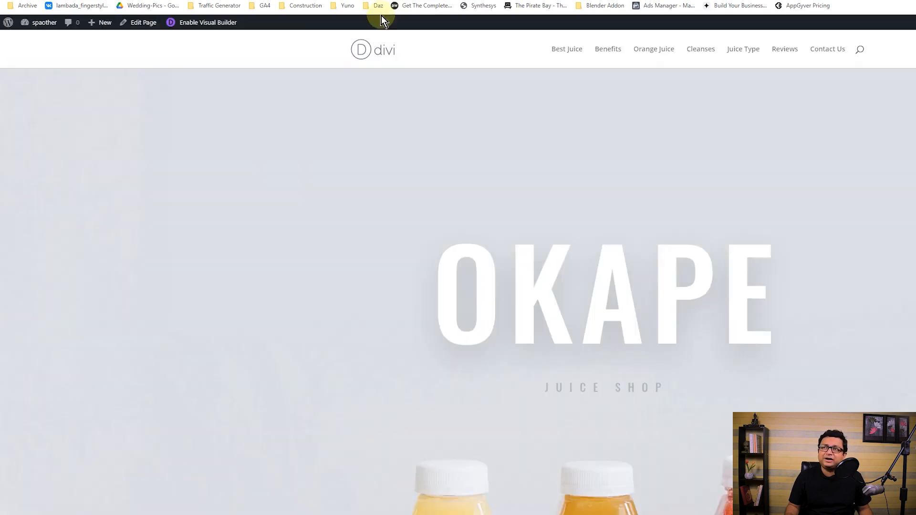
left_click(661, 49)
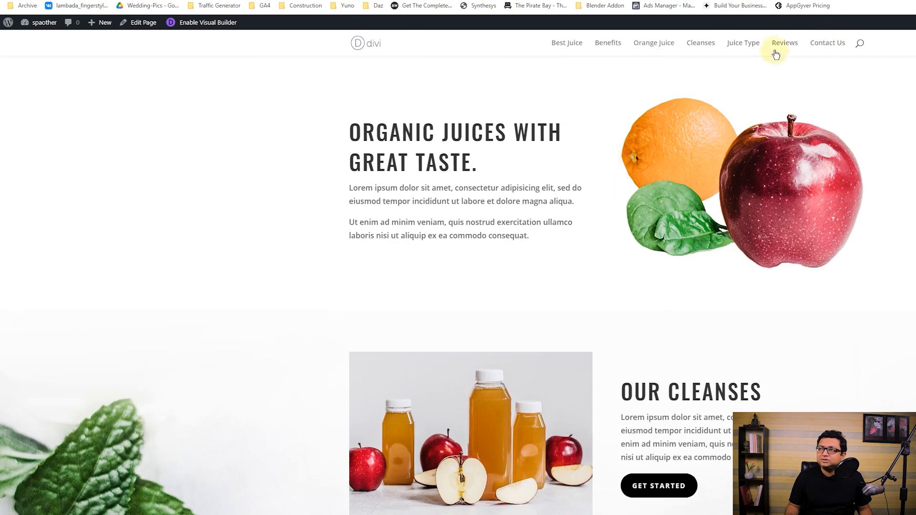
left_click(778, 46)
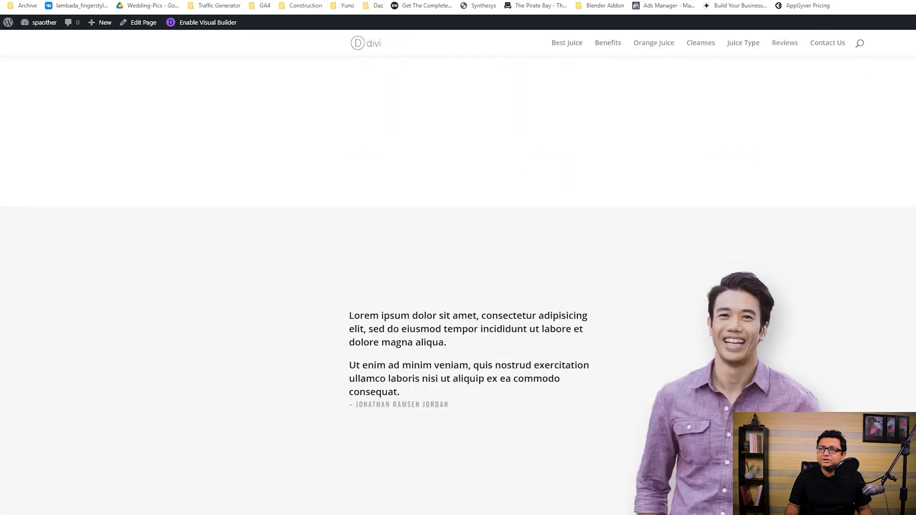
In Tag Assistant, check the container's fired tags and examine the Page View hit sent by the G-8N67T3EW9T container
left_click(306, 1)
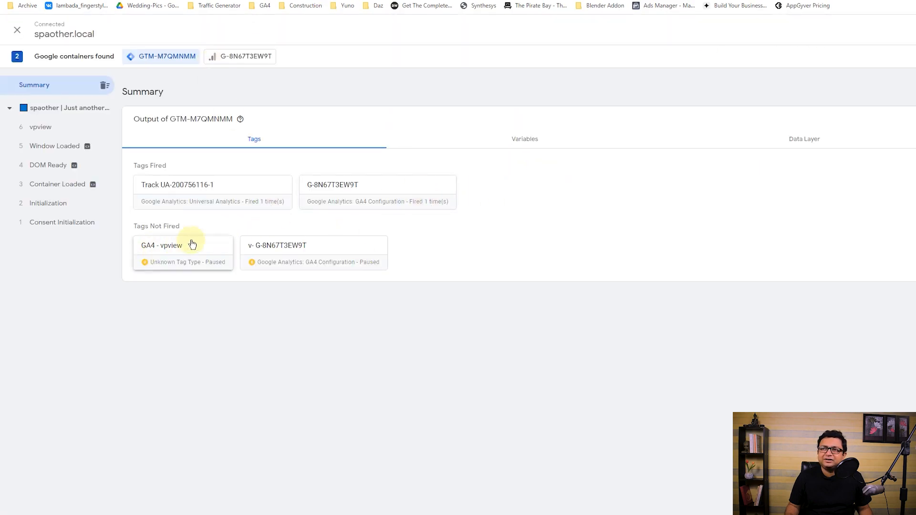
left_click(249, 58)
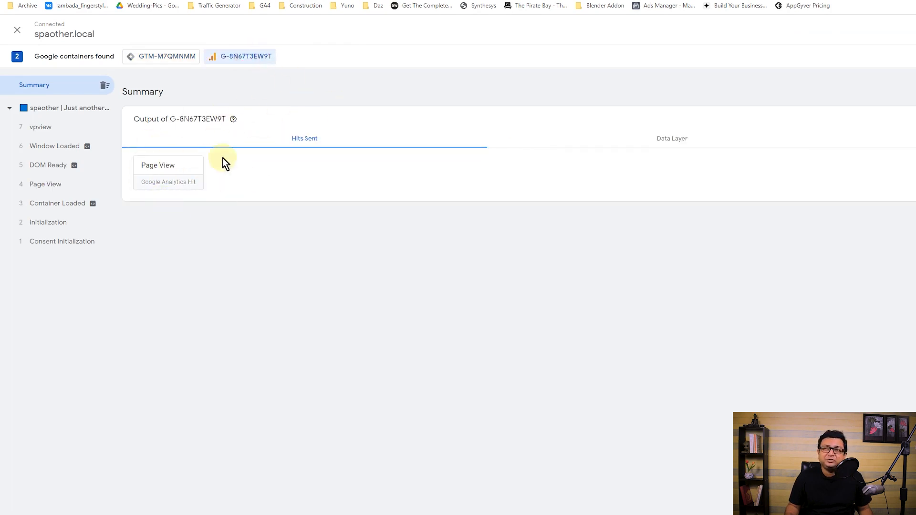
left_click(170, 181)
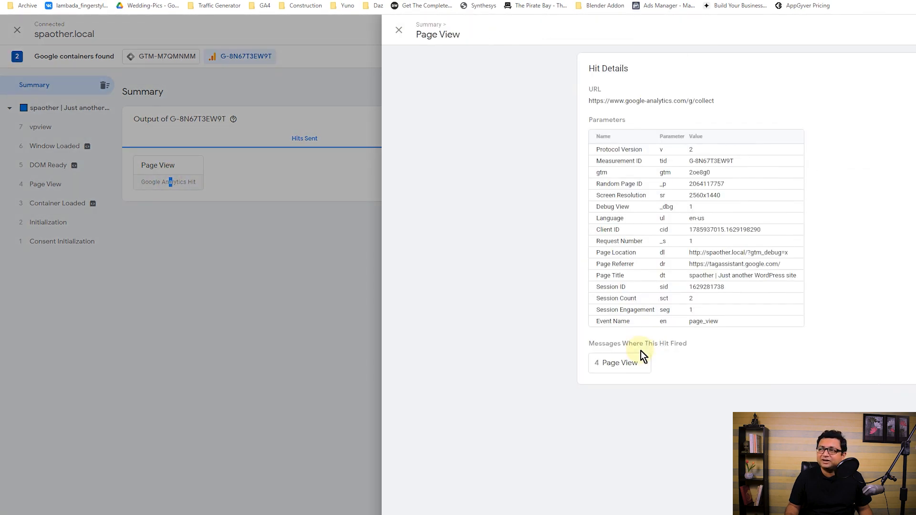
left_click(261, 285)
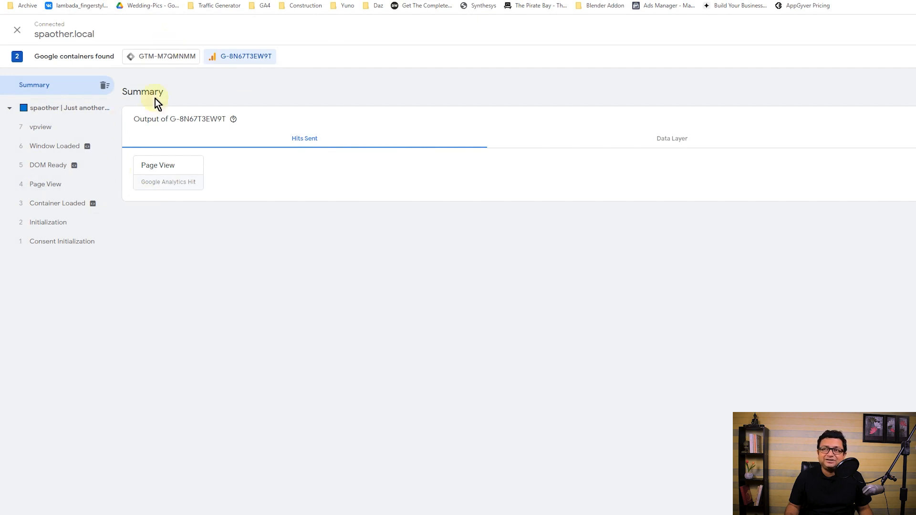
left_click(134, 56)
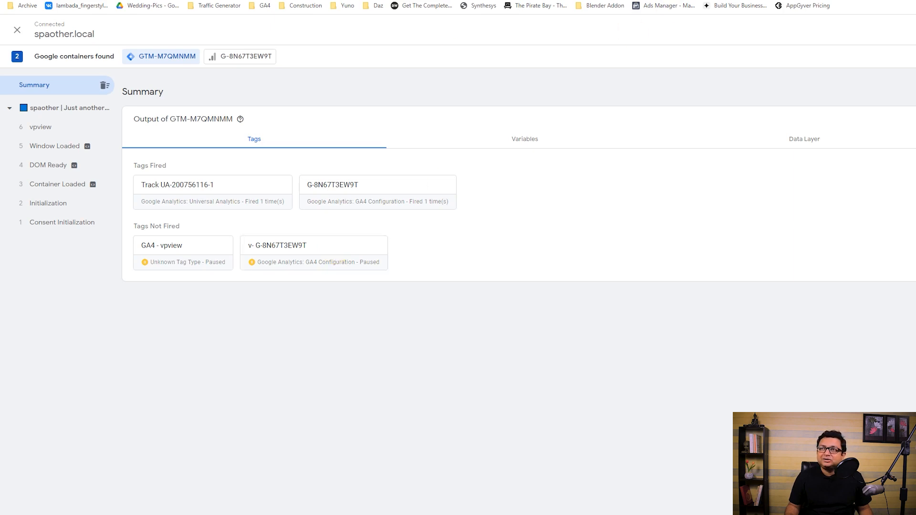
Open the spaother.local site in a new browser tab
key("ctrl+t")
left_click(699, 0)
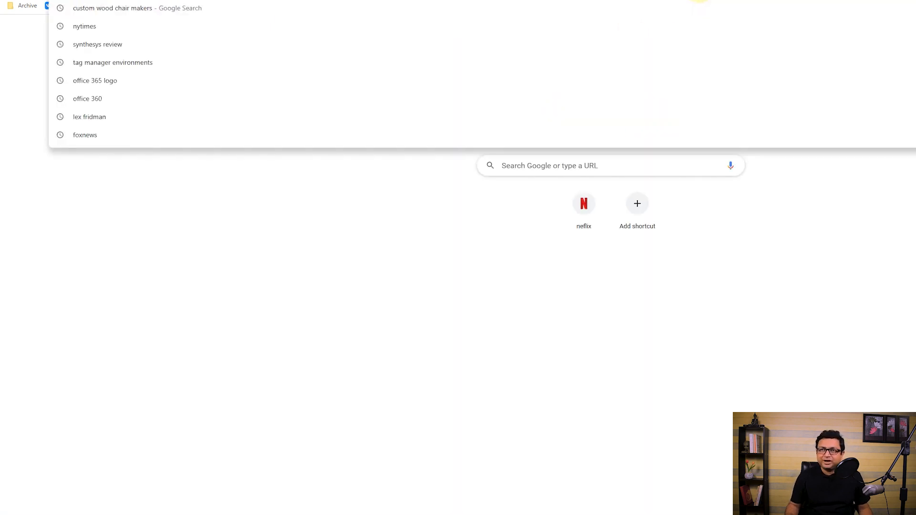
type("spa")
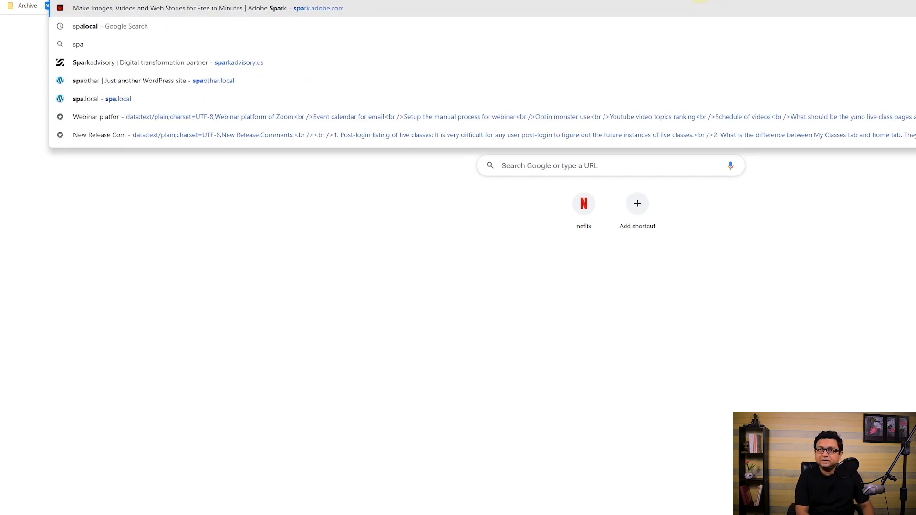
type("other")
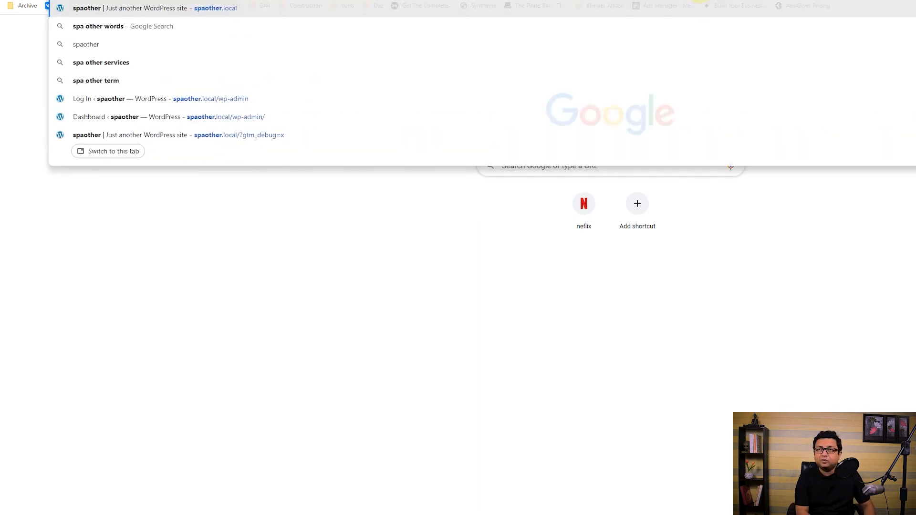
key("Return")
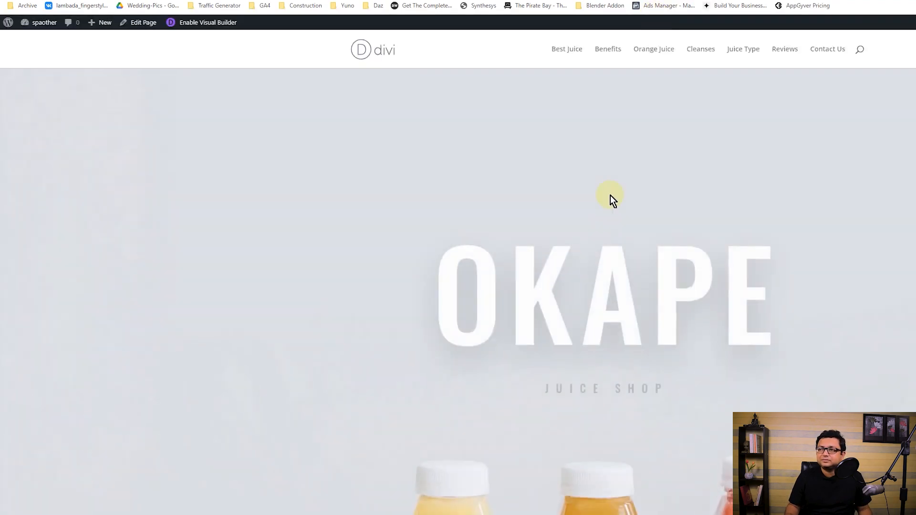
right_click(611, 196)
left_click(682, 351)
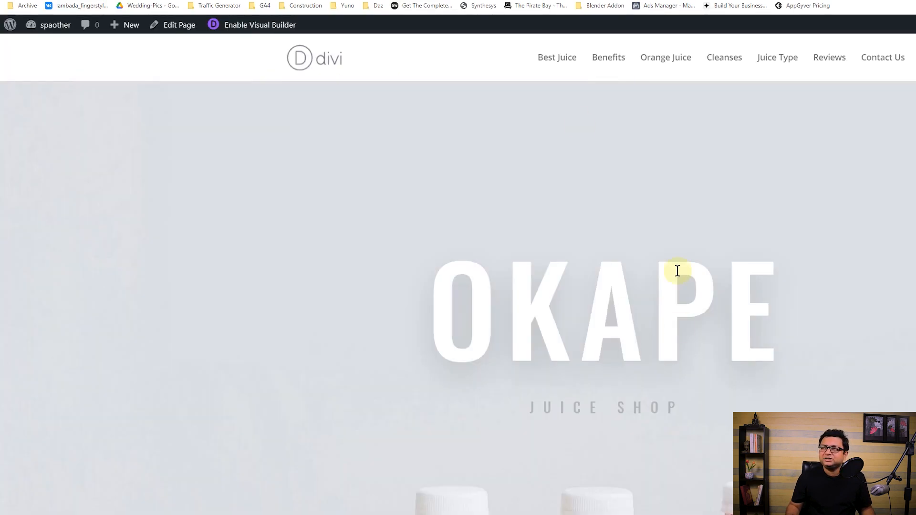
Look through the spaother.local homepage from the OKAPE banner to the Hygenic & Healthy Juices section
scroll(678, 276, "down", 10)
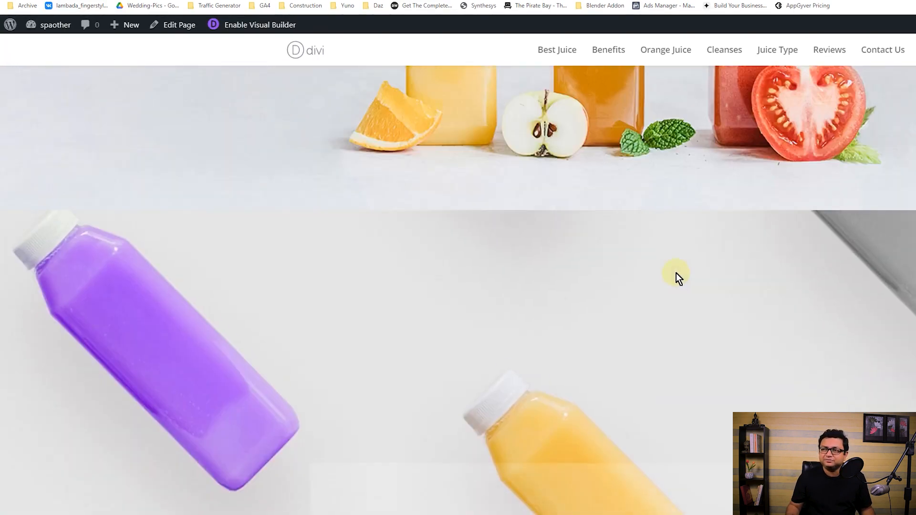
scroll(677, 272, "down", 15)
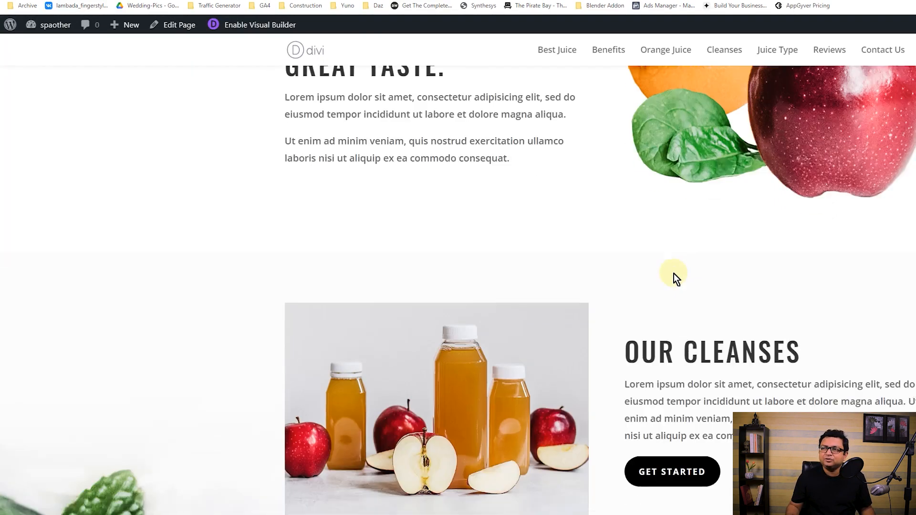
scroll(668, 266, "down", 10)
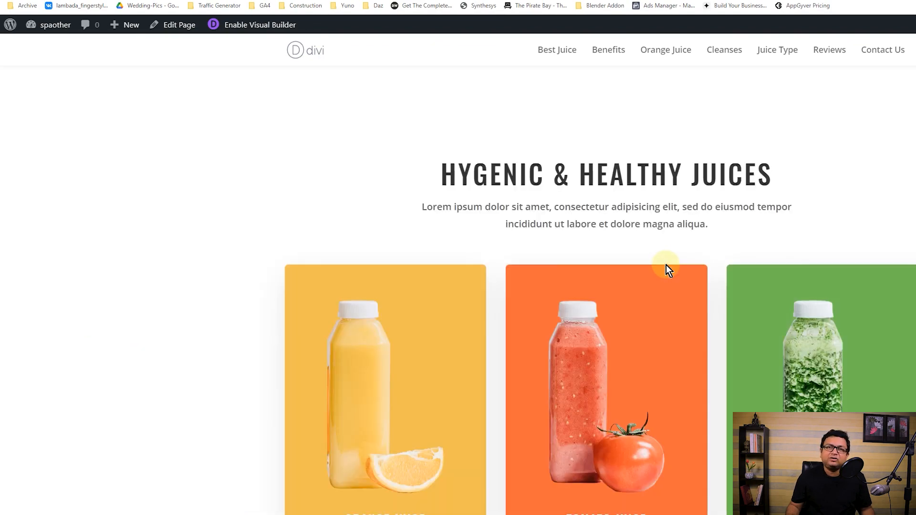
scroll(663, 270, "up", 5)
scroll(658, 273, "up", 3)
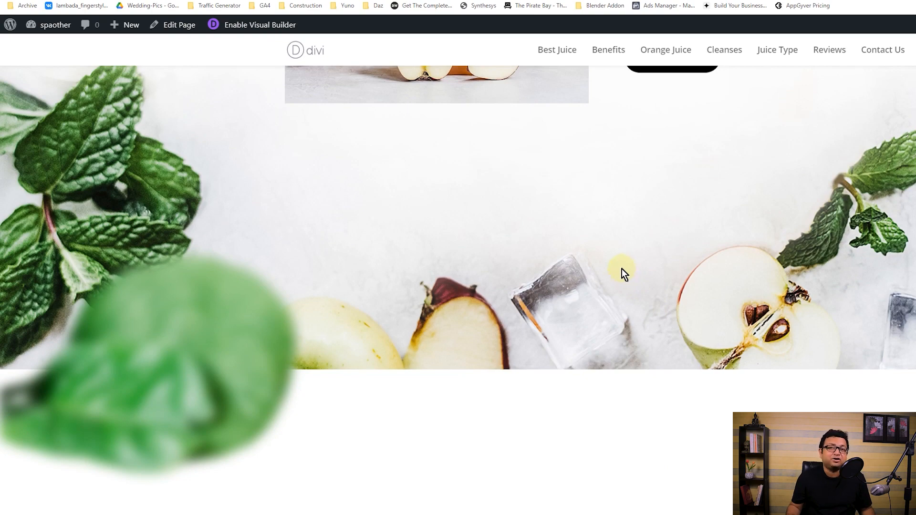
scroll(622, 268, "down", 3)
scroll(303, 437, "down", 5)
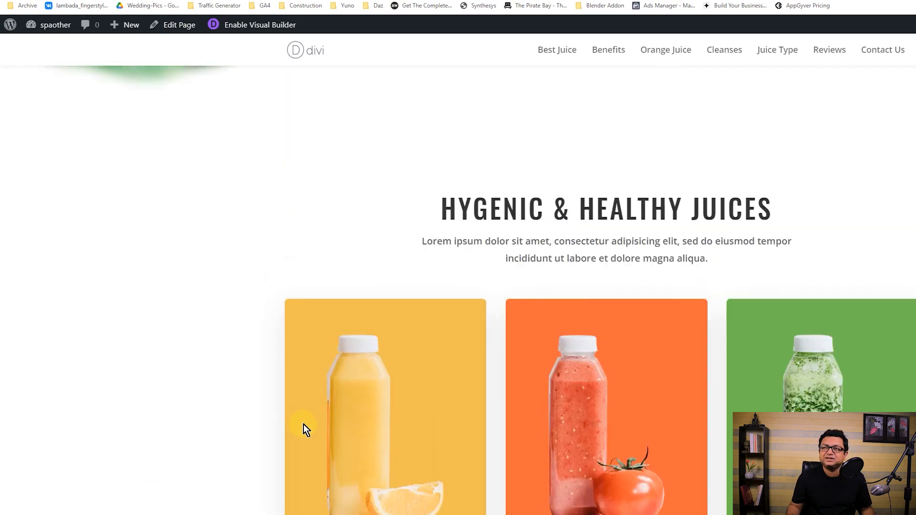
scroll(302, 430, "up", 5)
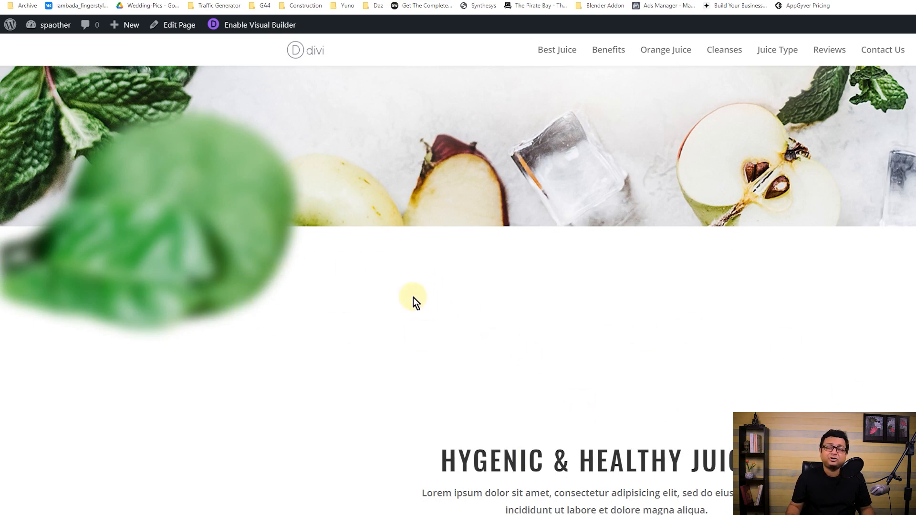
Find the customer review section on the spaother.local homepage and inspect its element in the developer tools
key("ctrl+Tab")
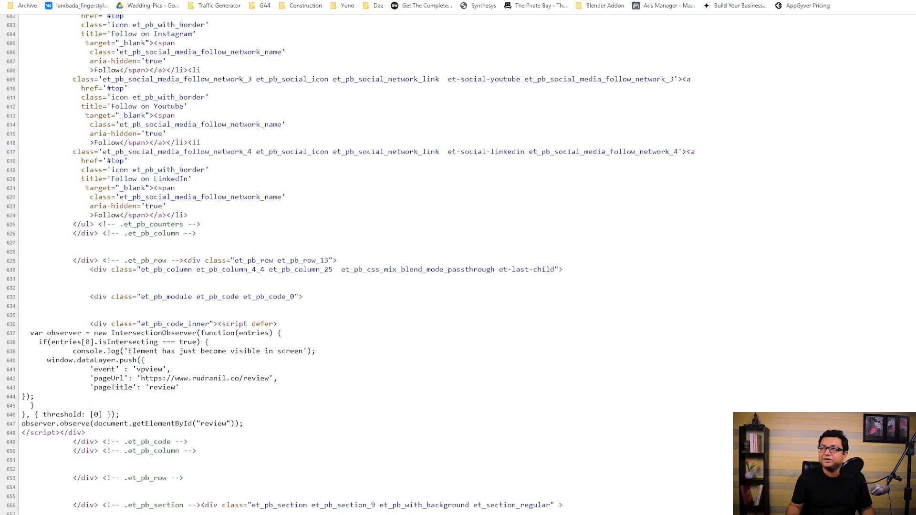
key("ctrl+shift+Tab")
scroll(403, 472, "down", 20)
scroll(403, 469, "up", 4)
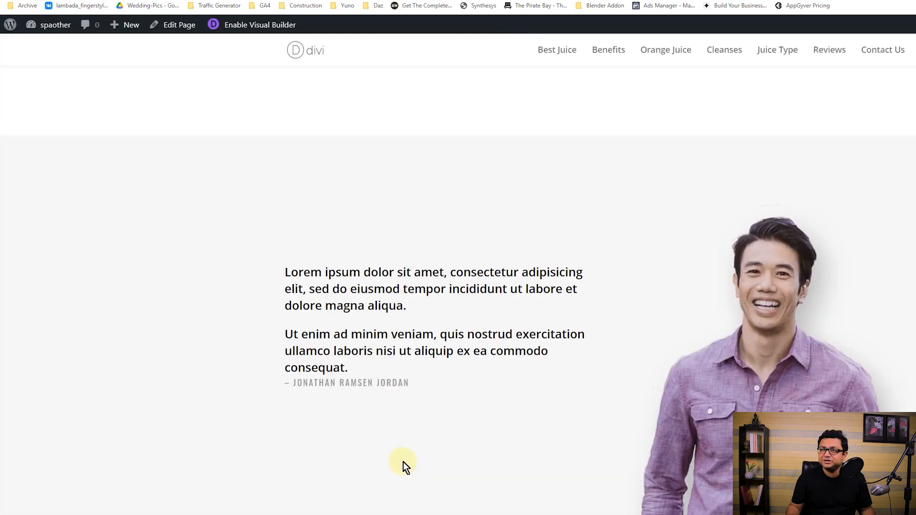
right_click(100, 144)
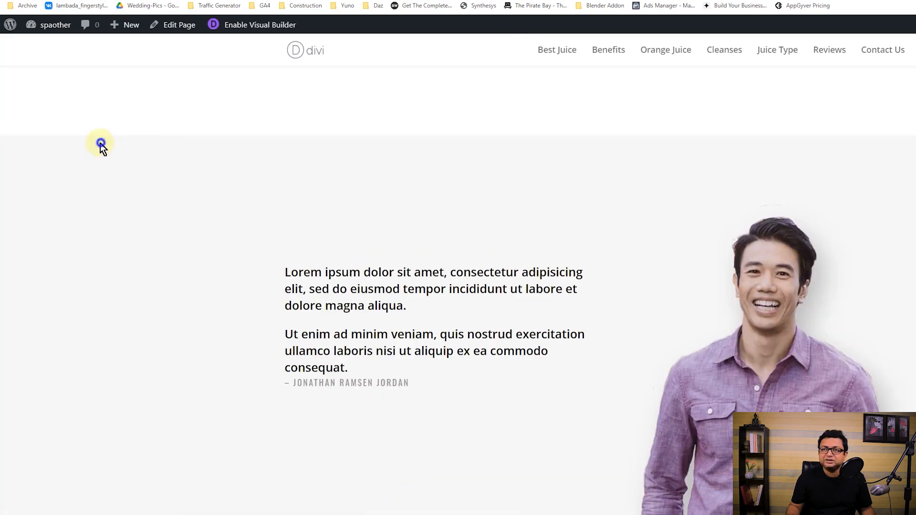
left_click(143, 302)
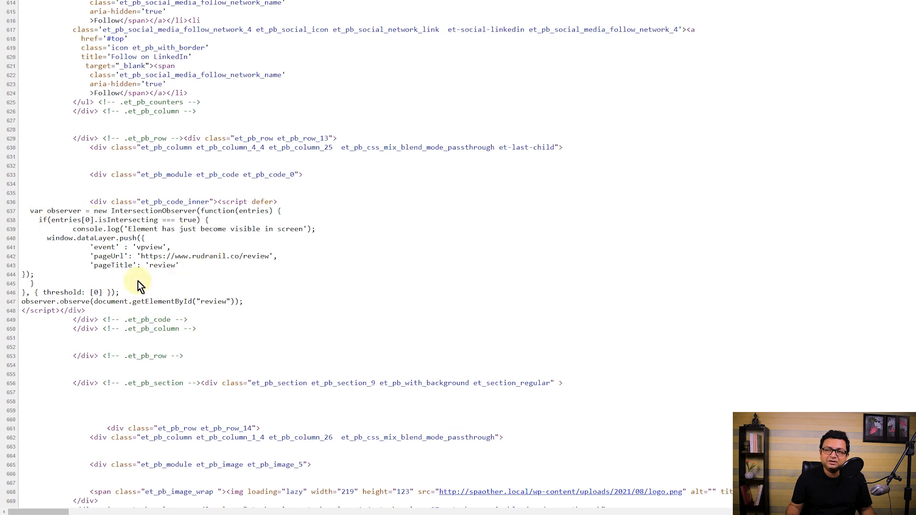
In the page source, examine the review observer script's dataLayer push, including its event, pageUrl and pageTitle values
left_click_drag(38, 220, 165, 274)
left_click(49, 238)
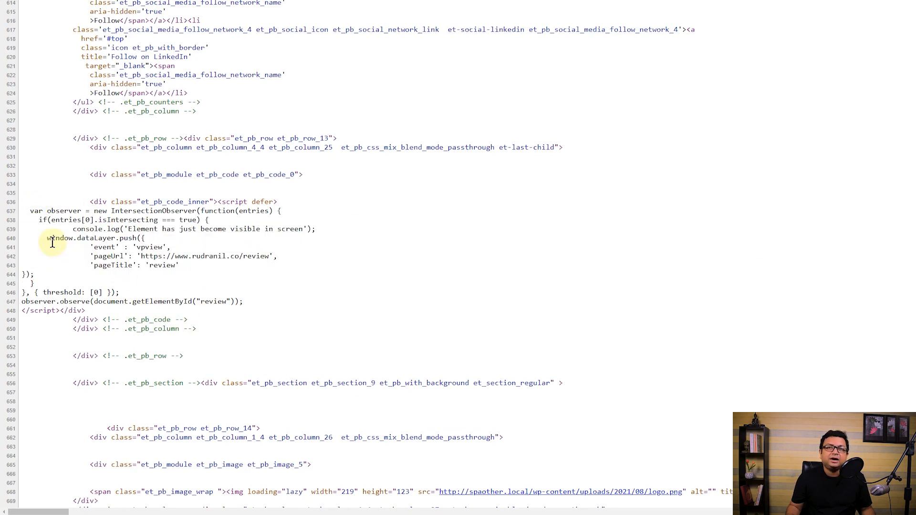
left_click_drag(48, 238, 188, 275)
left_click(104, 256)
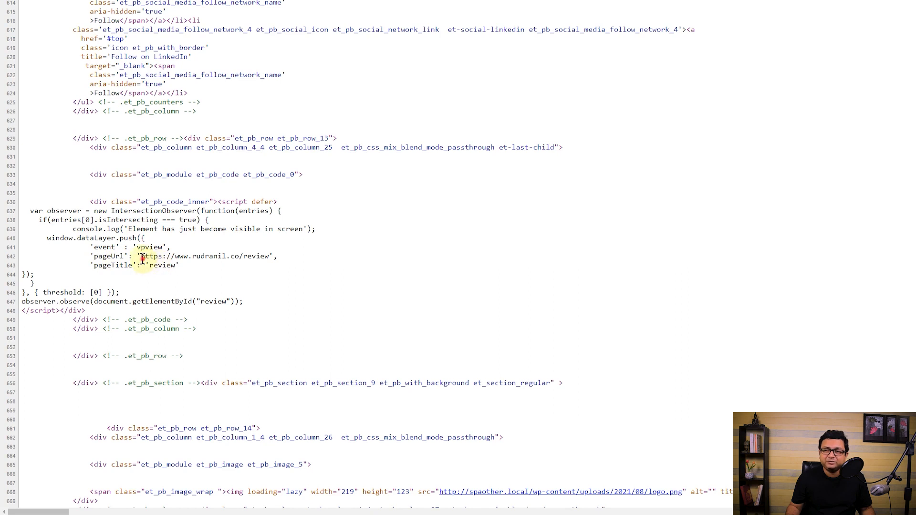
left_click_drag(141, 258, 269, 258)
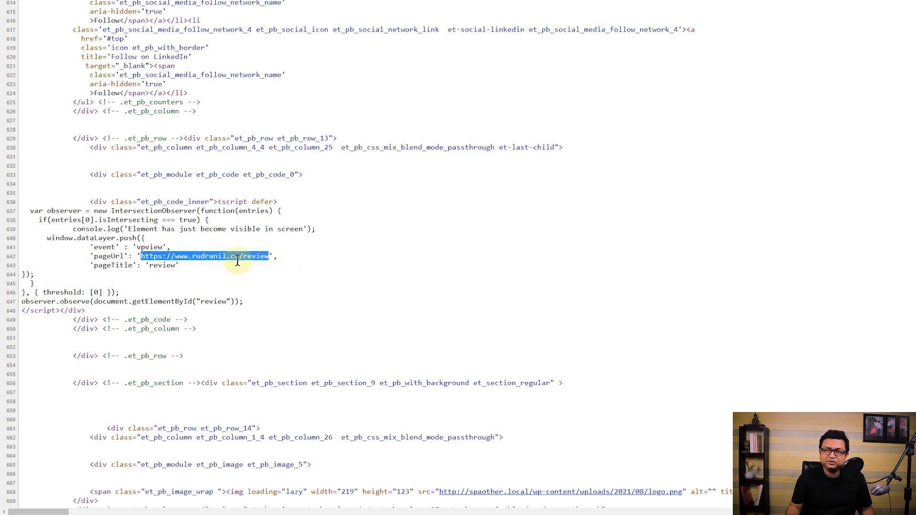
left_click(210, 257)
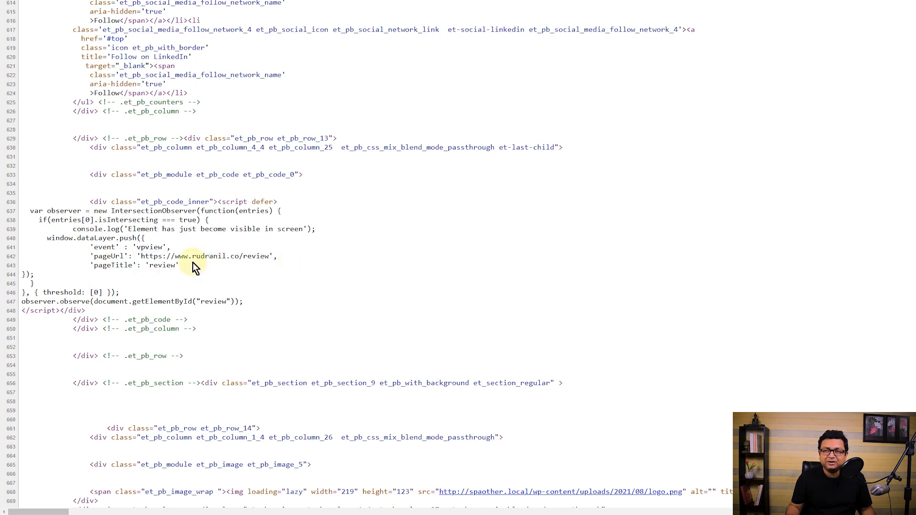
left_click_drag(193, 256, 256, 257)
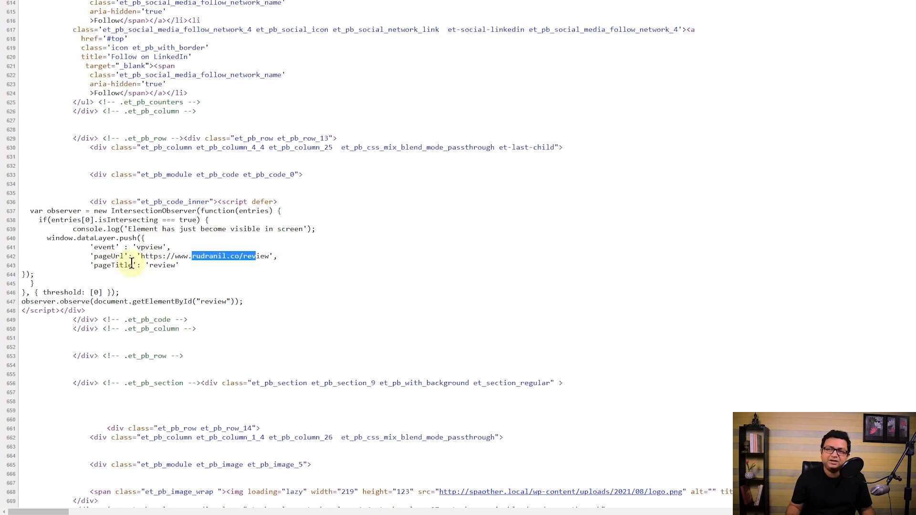
double_click(160, 265)
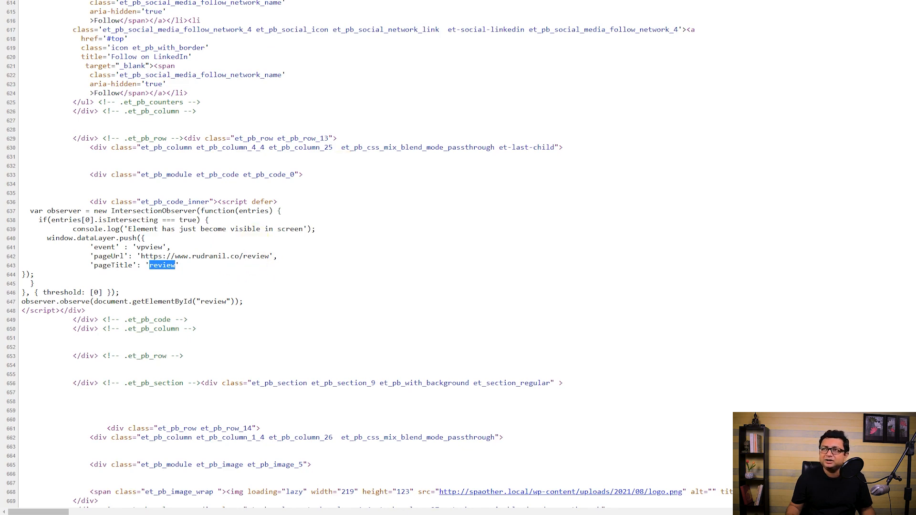
Return to the homepage and look over the review section alongside its inspected div element
key("ctrl+shift+Tab")
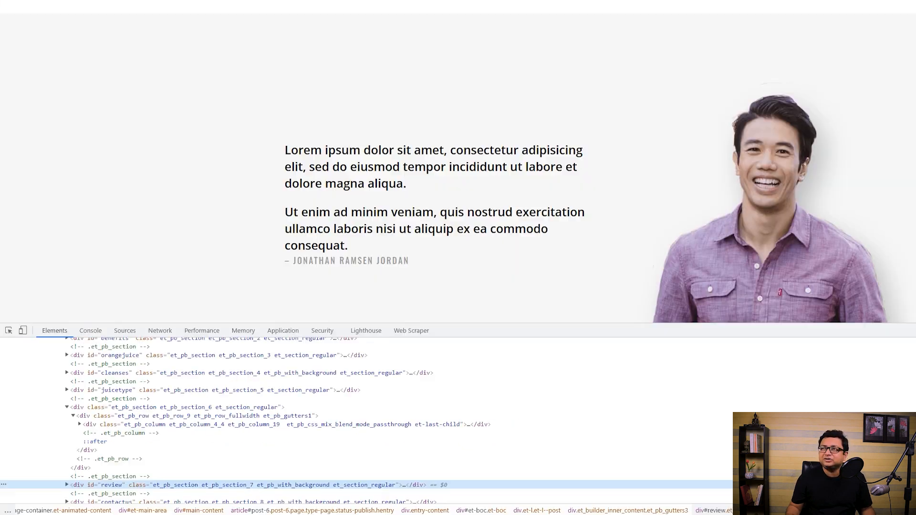
scroll(543, 199, "down", 3)
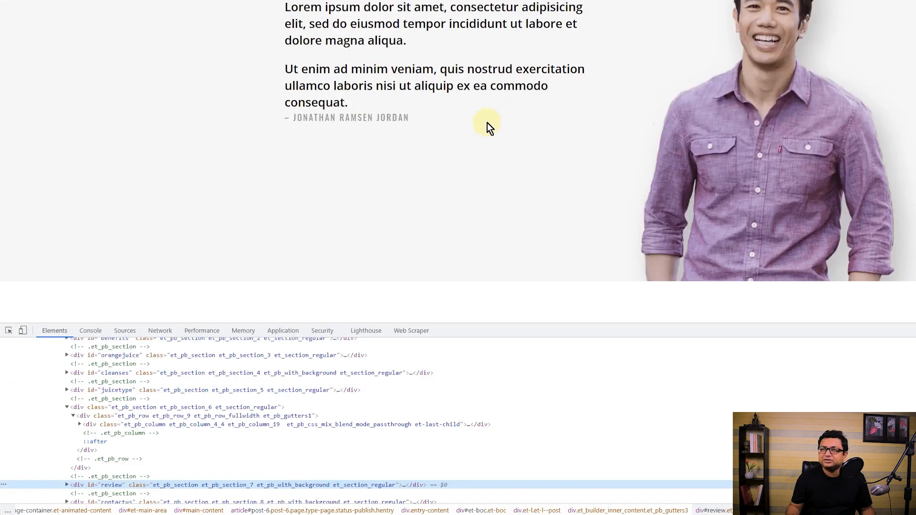
scroll(488, 123, "up", 6)
scroll(455, 82, "down", 6)
scroll(412, 32, "up", 3)
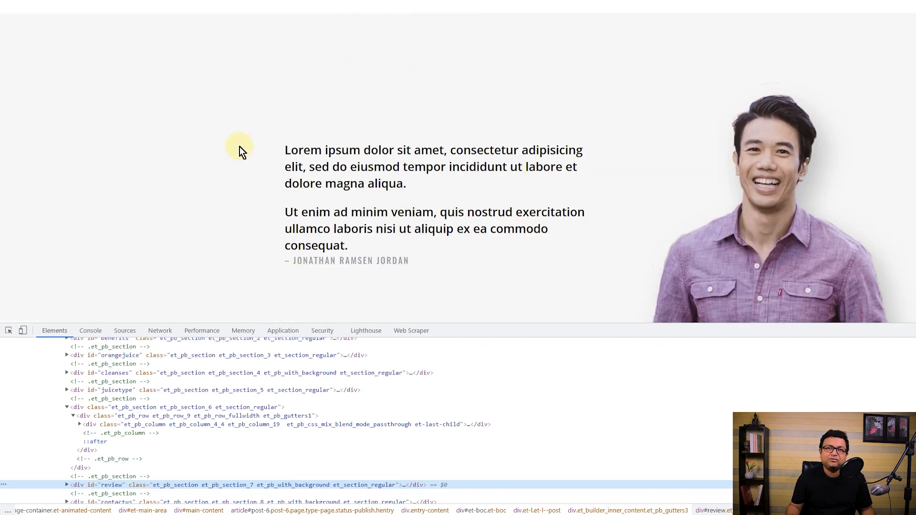
Connect Tag Assistant to spaother.local and continue to the GTM-M7QMNMM debug summary
key("ctrl+Tab")
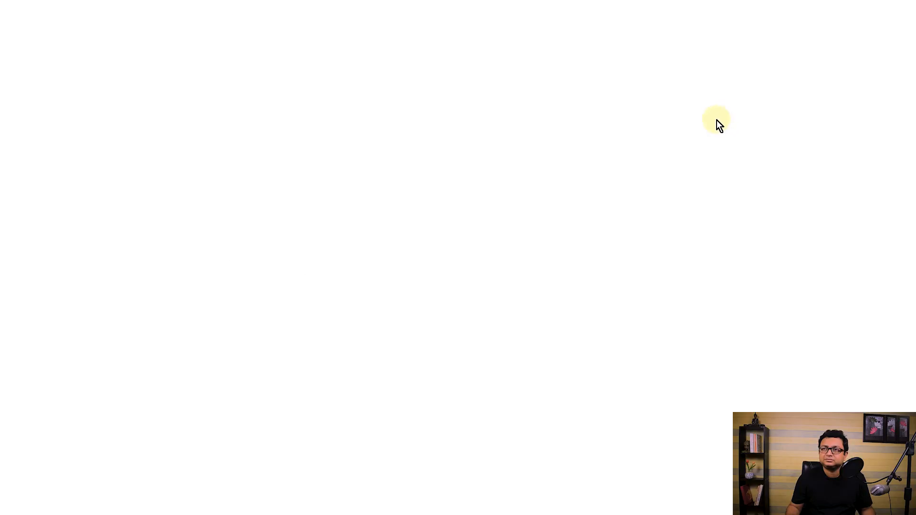
left_click(457, 220)
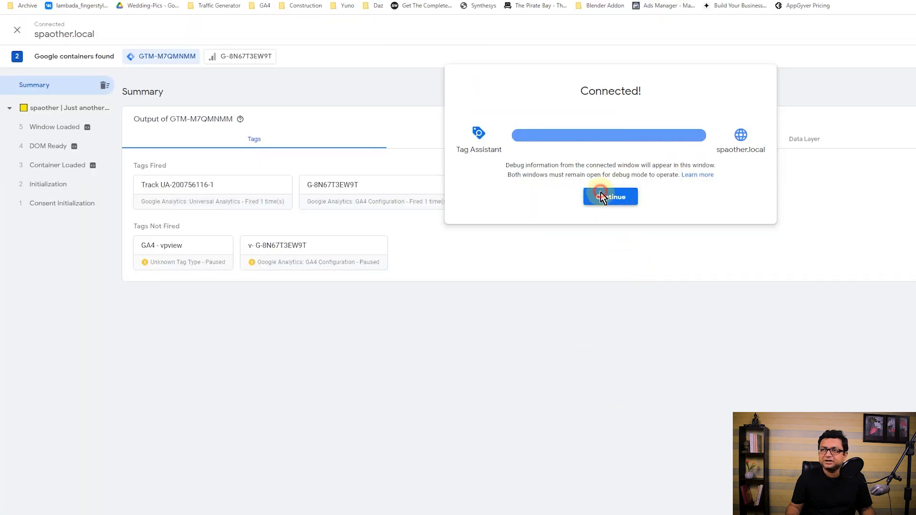
left_click(452, 144)
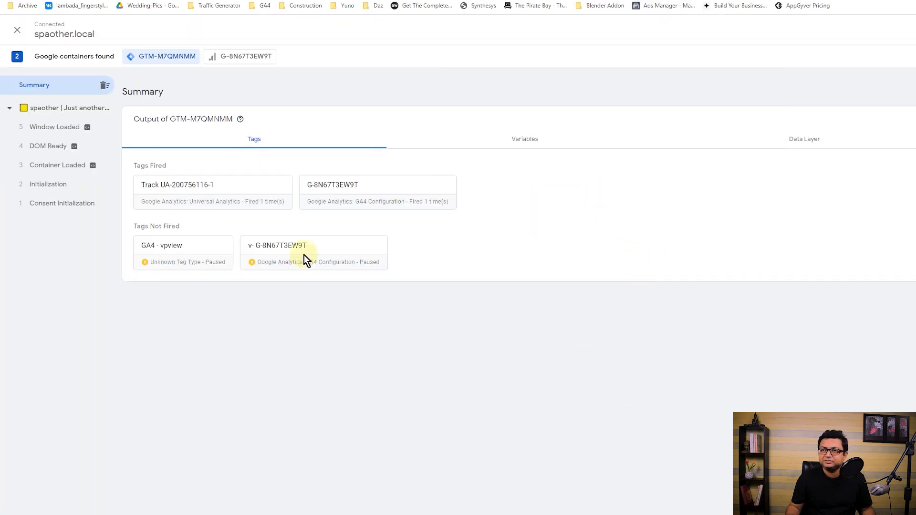
Check the spaother.local debug window, then show the current Data Layer values of GTM-M7QMNMM in Tag Assistant
key("alt+Tab")
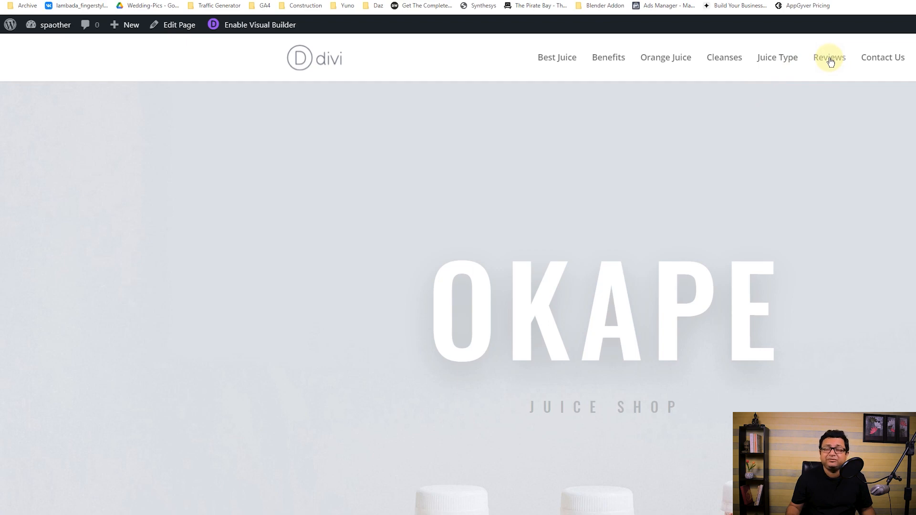
key("ctrl+Tab")
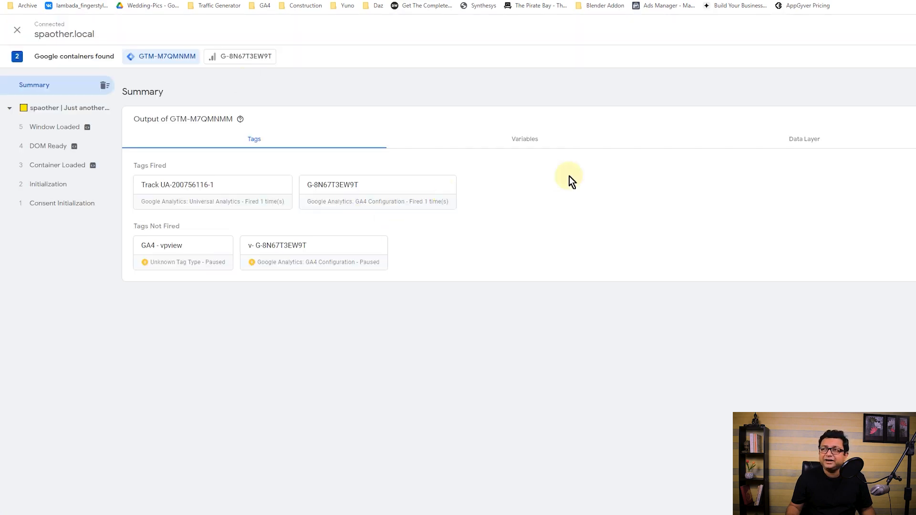
left_click(804, 141)
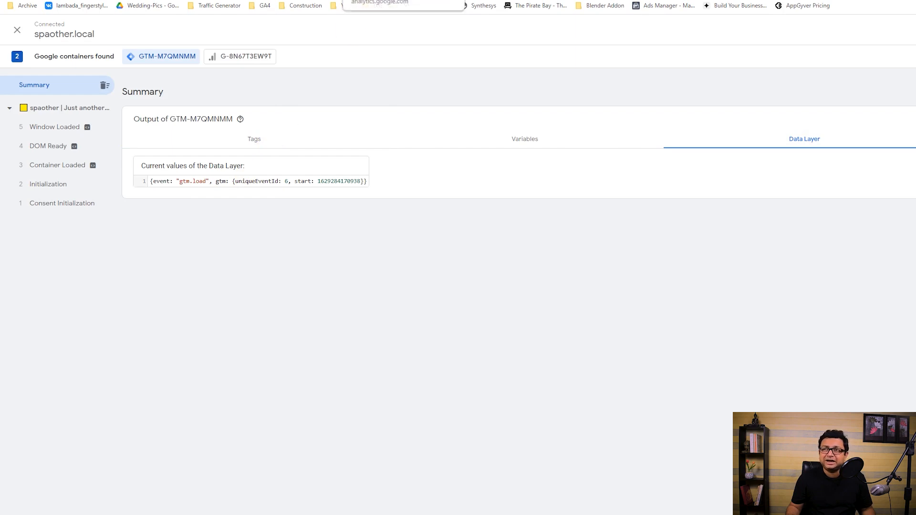
Go to the Reviews section in the spaother.local debug window and open the browser console to check its log
left_click(287, 0)
left_click(825, 56)
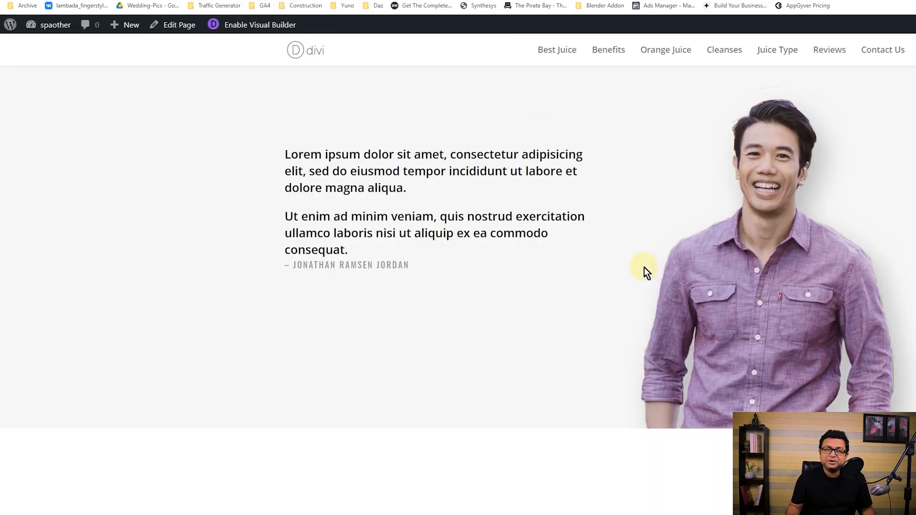
right_click(506, 473)
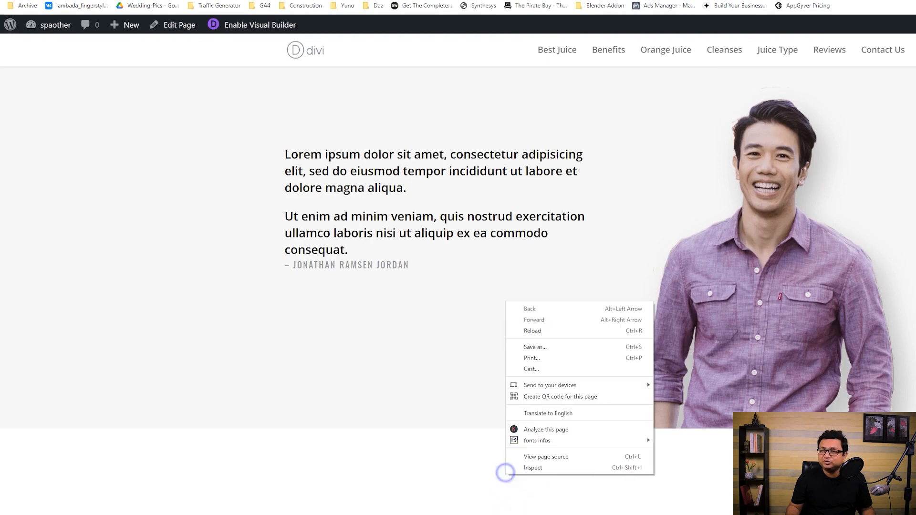
left_click(548, 469)
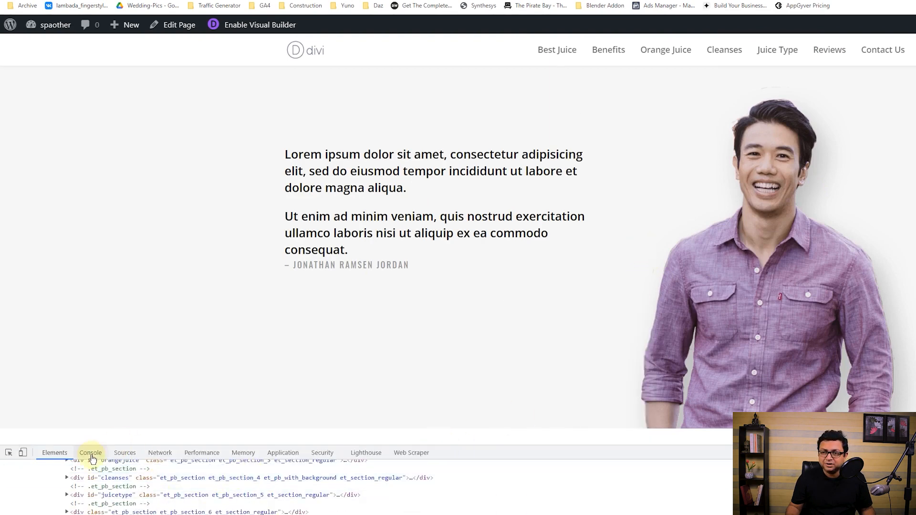
left_click(90, 452)
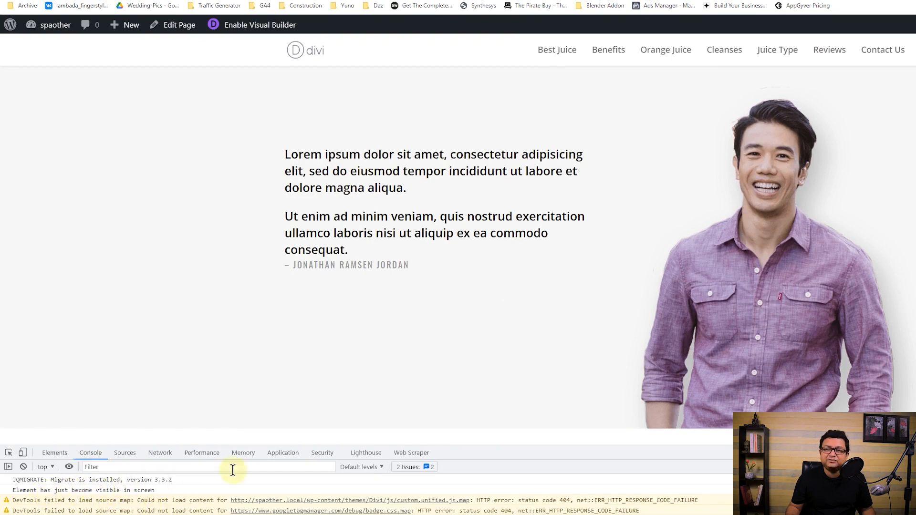
In Tag Assistant, examine the spaother page's Data Layer values for the event, pageUrl and pageTitle
left_click(353, 514)
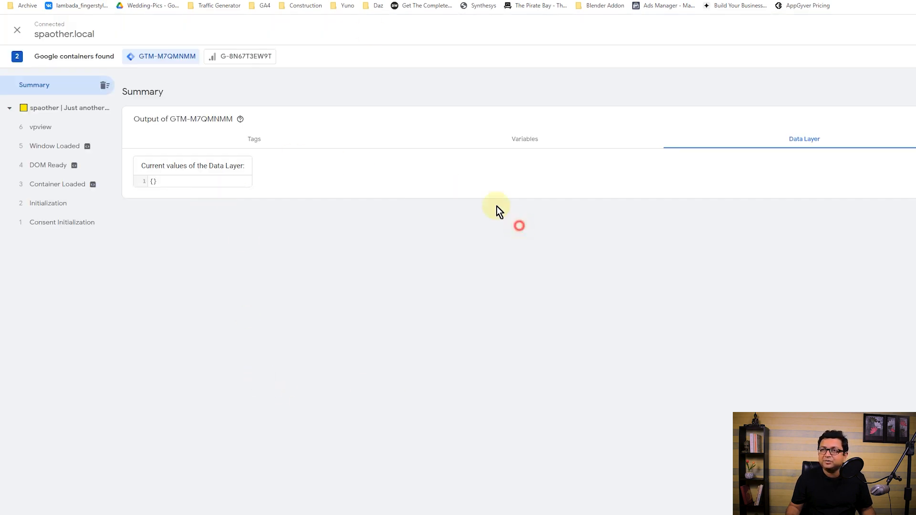
left_click(72, 108)
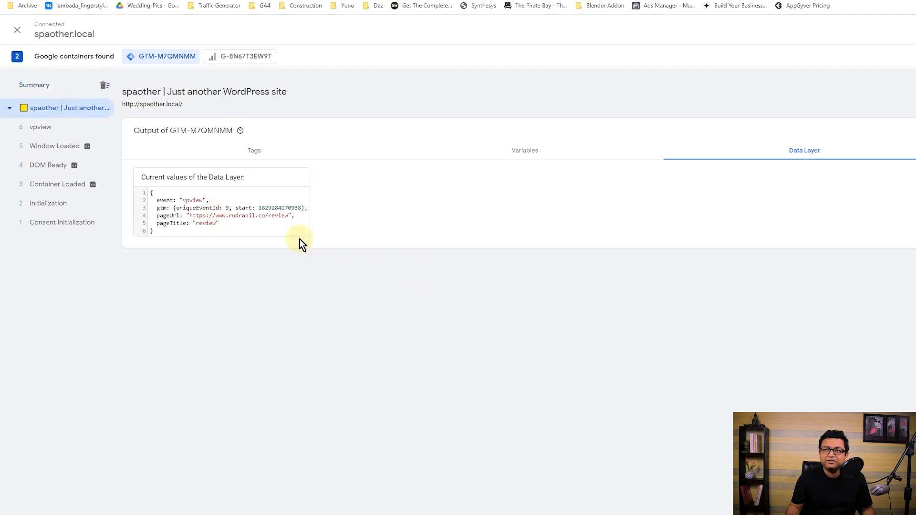
left_click_drag(165, 200, 213, 222)
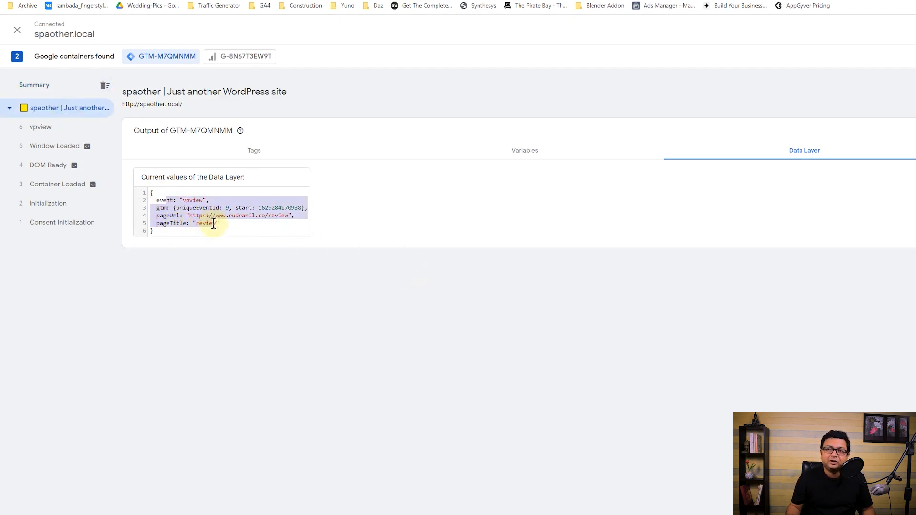
left_click(222, 228)
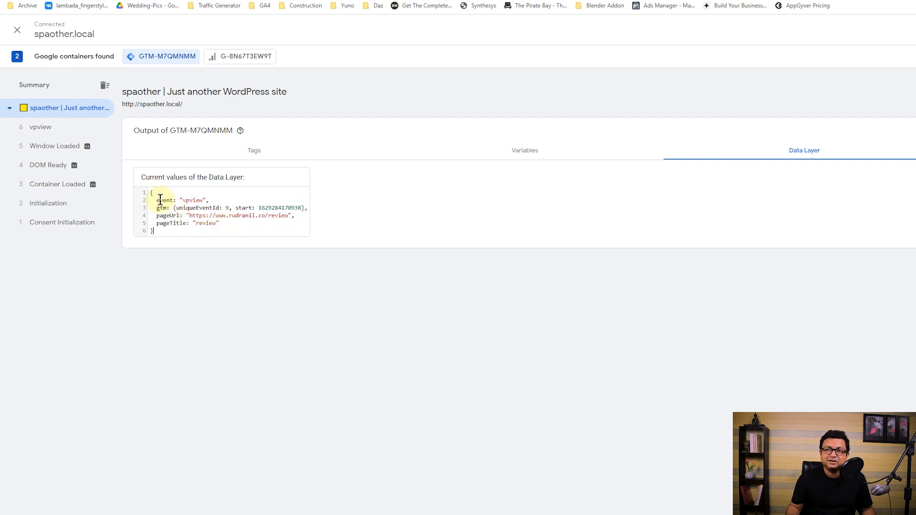
left_click_drag(158, 200, 211, 197)
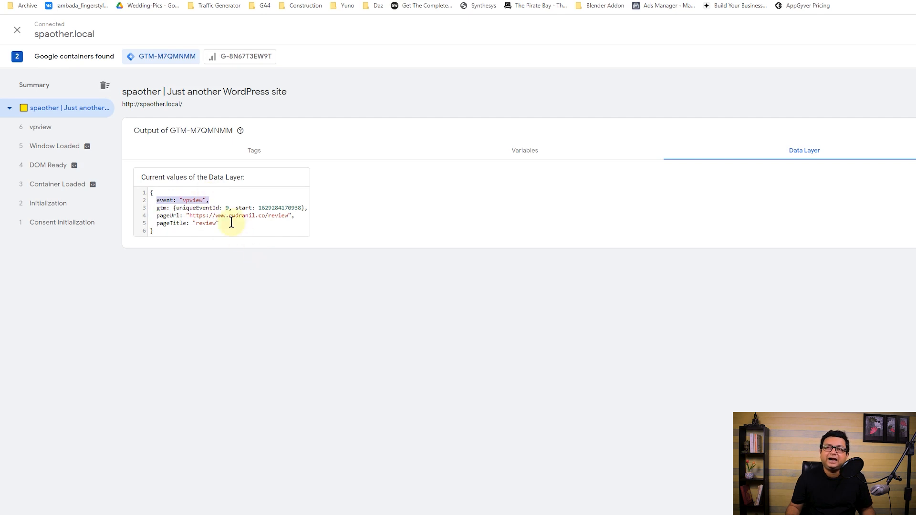
left_click_drag(225, 223, 153, 219)
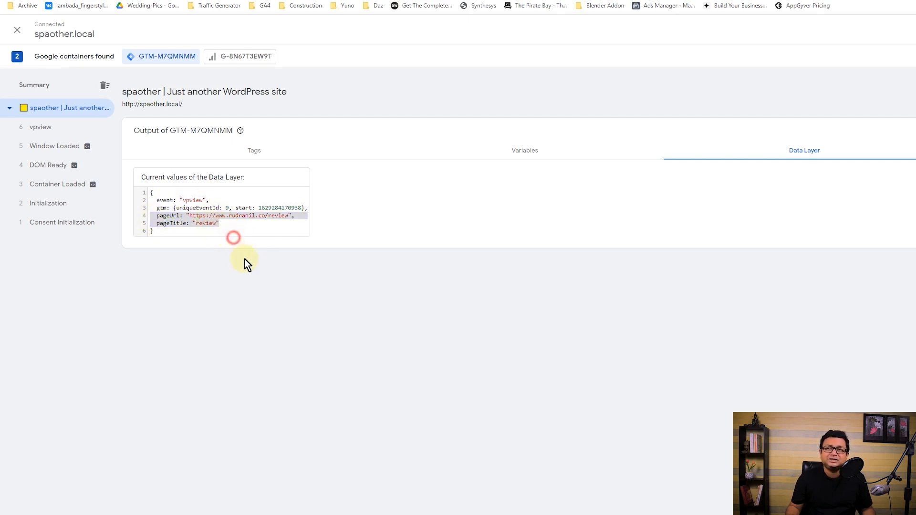
left_click(224, 223)
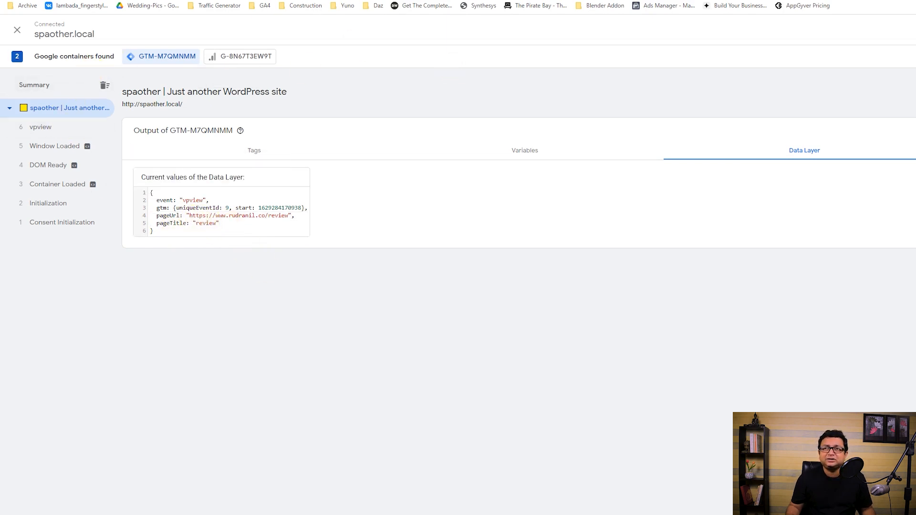
Switch to Tag Manager, open the virtualpageview trigger and examine its custom event name
key("ctrl+shift+Tab")
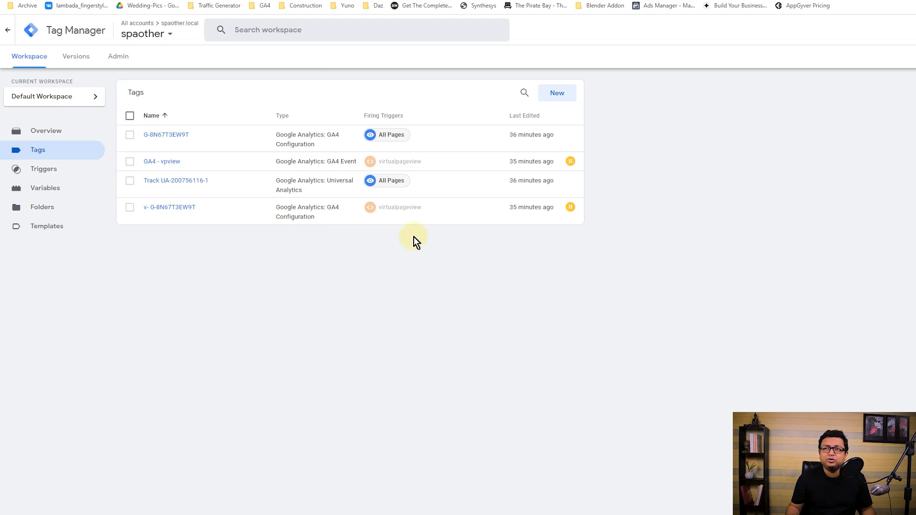
left_click(72, 171)
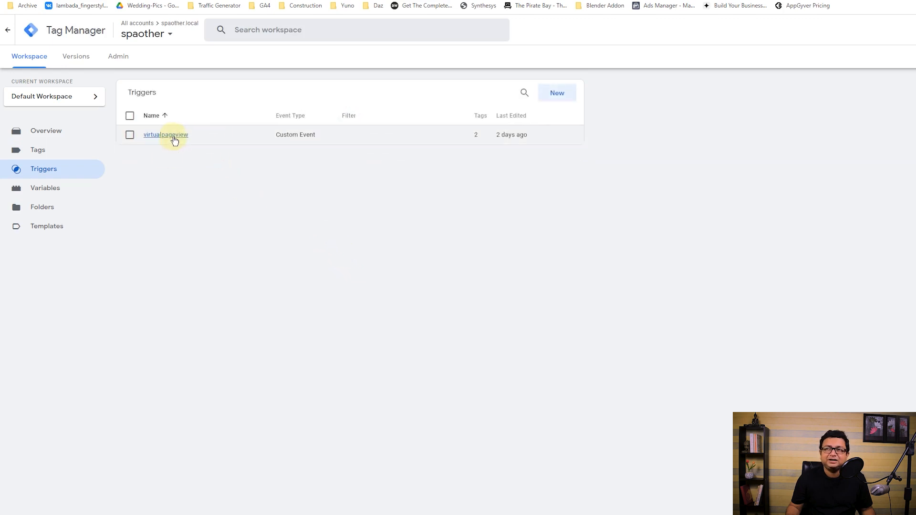
left_click(174, 137)
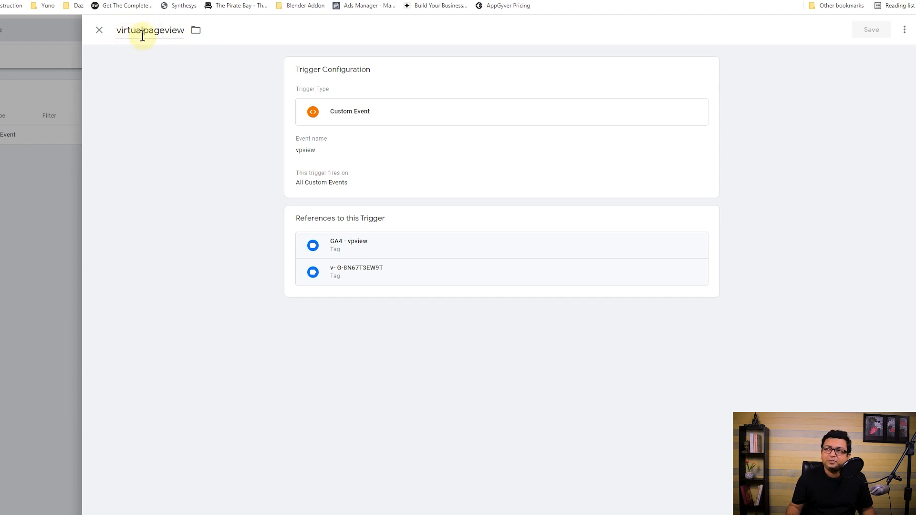
left_click(339, 117)
left_click(329, 165)
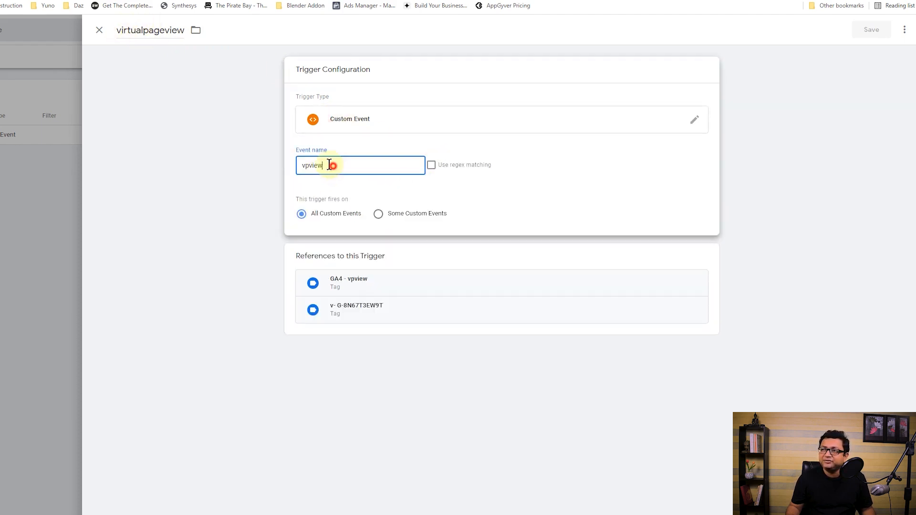
double_click(329, 166)
left_click(245, 204)
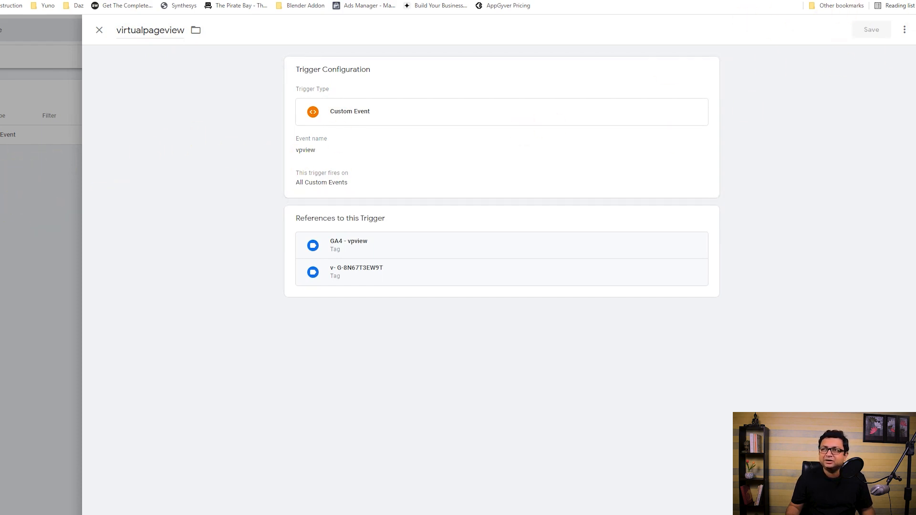
Compare the vpview event name in Tag Assistant's Data Layer and the page source, then return to Tag Manager and close the virtualpageview trigger
key("ctrl+Tab")
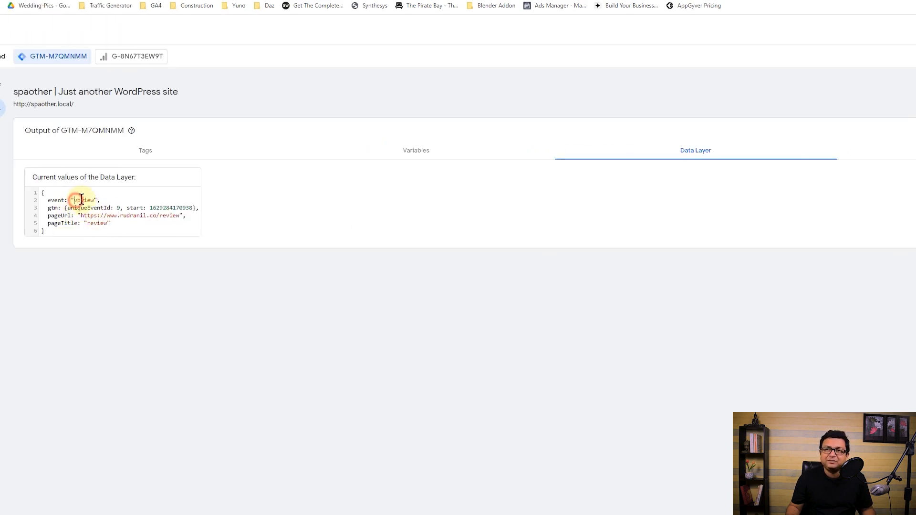
left_click_drag(75, 200, 94, 199)
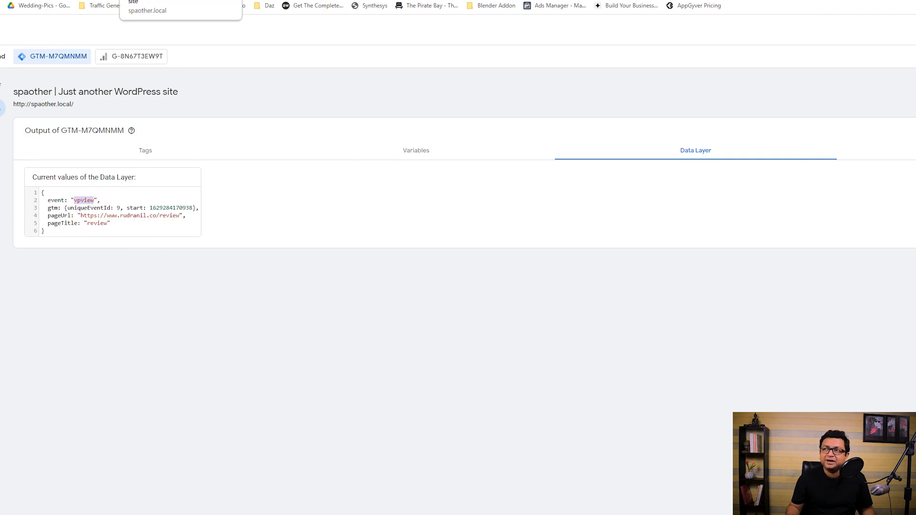
left_click(783, 0)
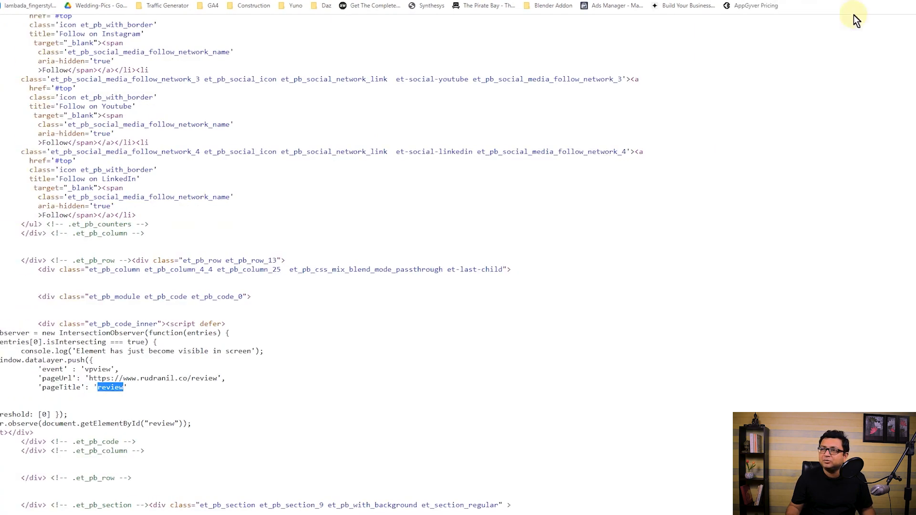
double_click(136, 370)
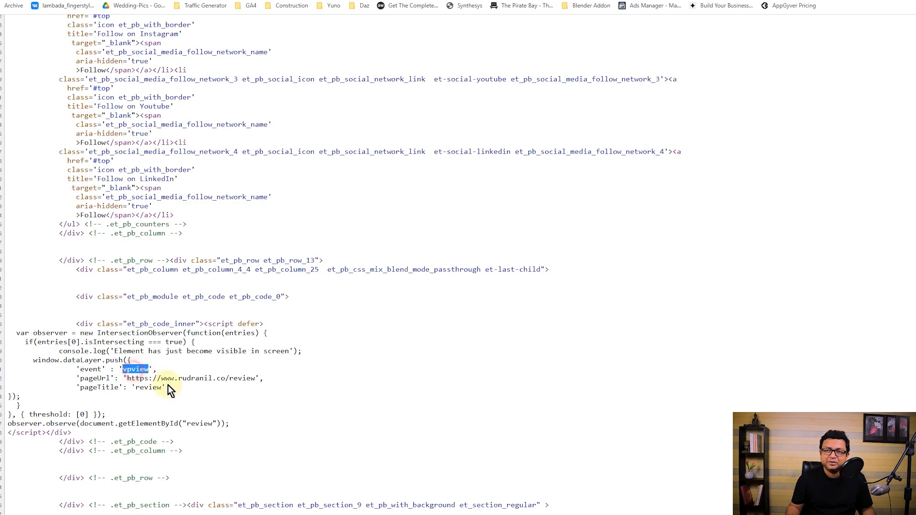
key("ctrl+Tab")
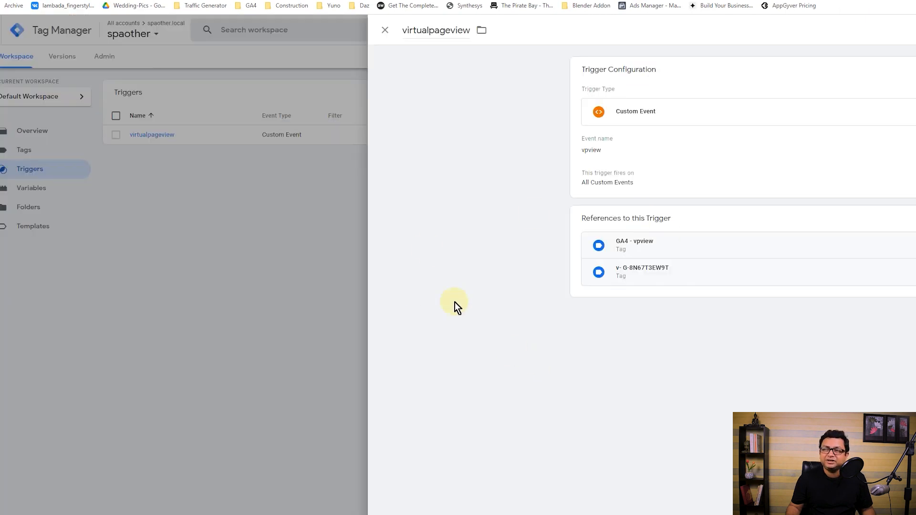
left_click(282, 211)
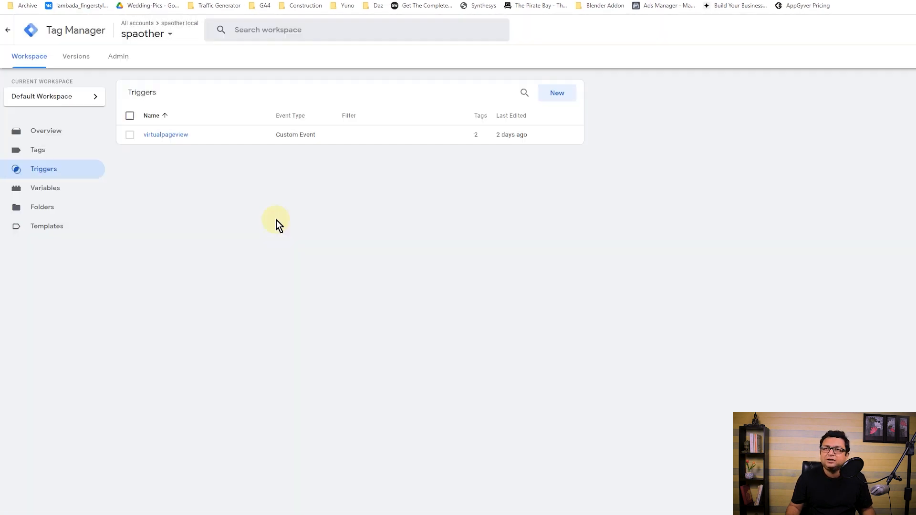
Add virtualpageview as a second firing trigger to the Universal Analytics page view tag and save the tag
left_click(24, 150)
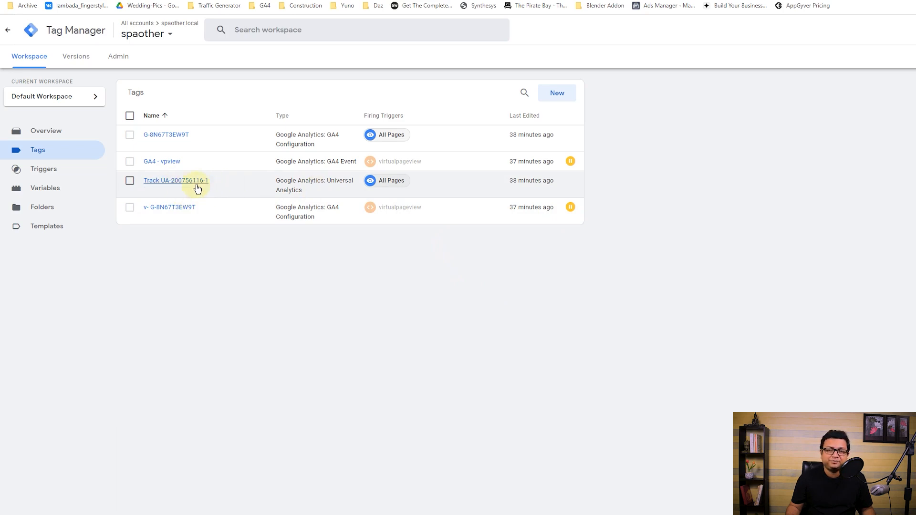
left_click(136, 181)
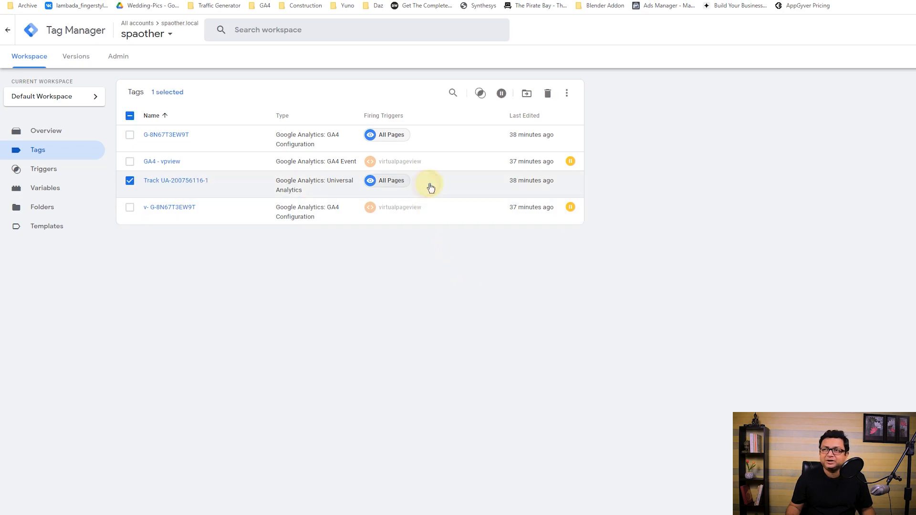
left_click(133, 184)
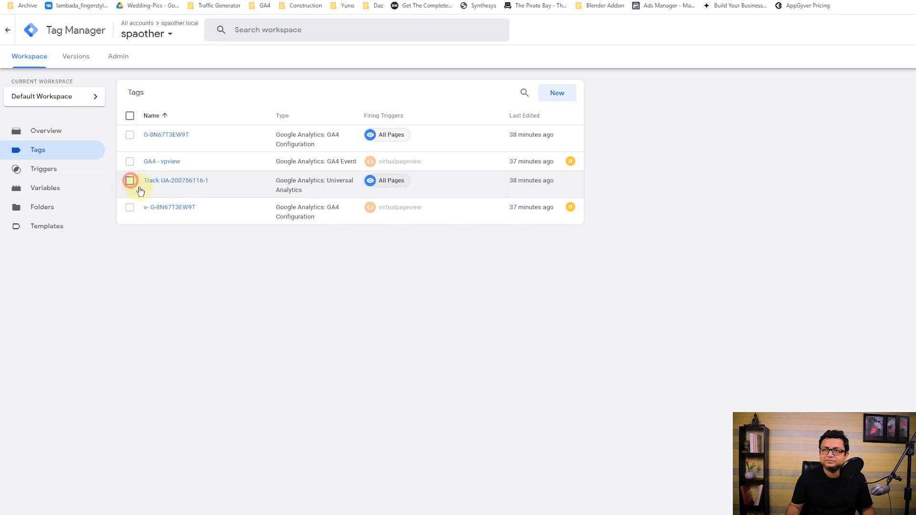
left_click(174, 180)
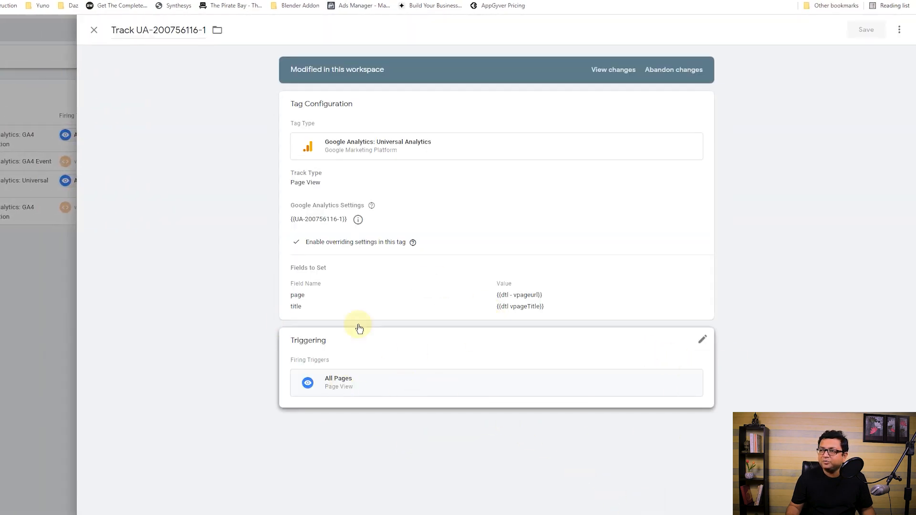
left_click(702, 340)
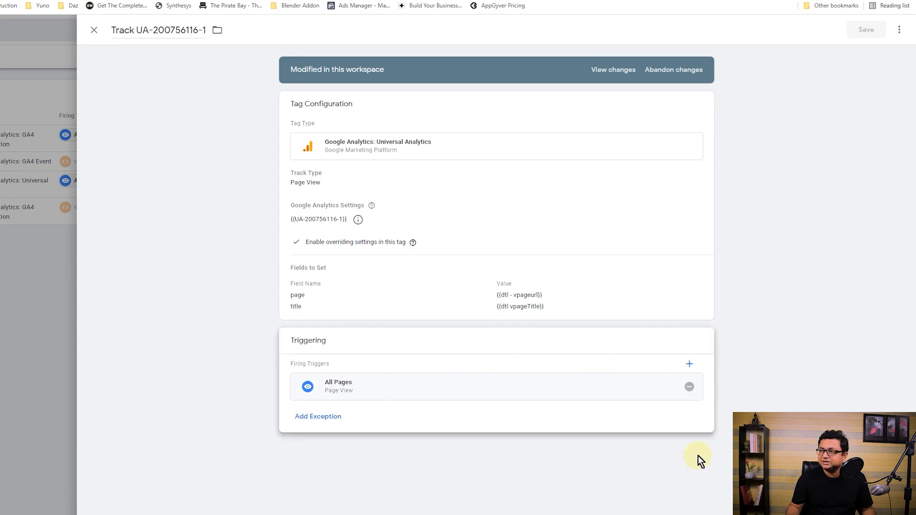
left_click(689, 364)
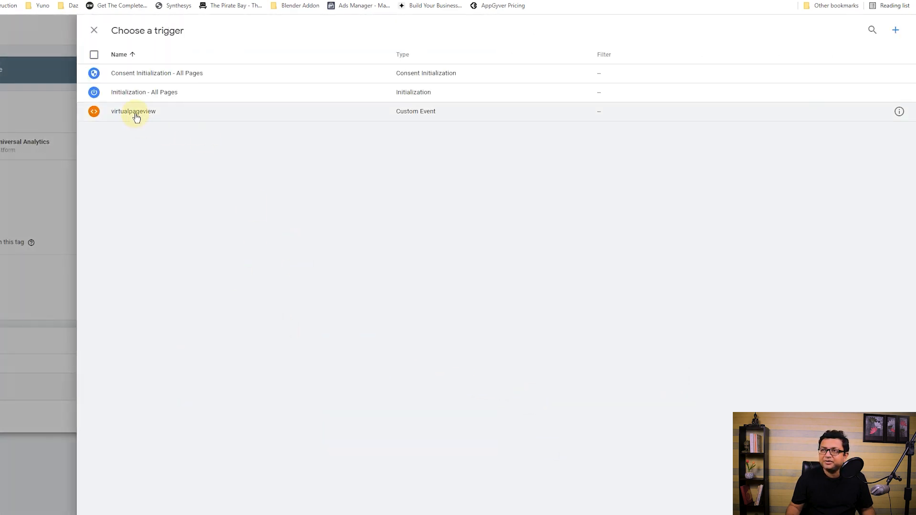
left_click(135, 111)
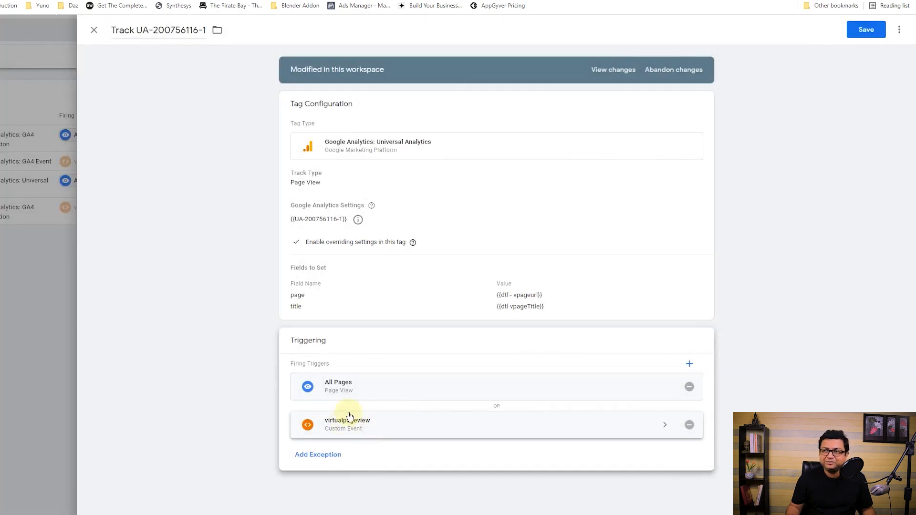
left_click(866, 30)
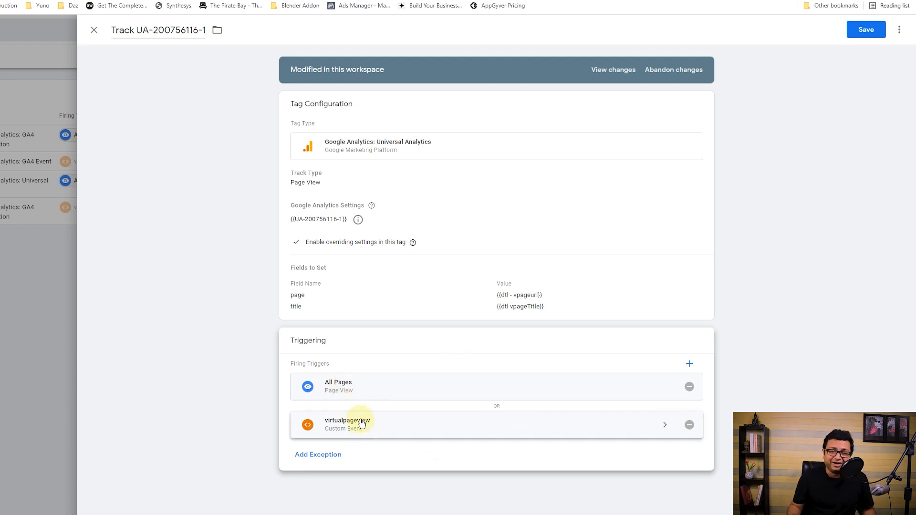
left_click(855, 30)
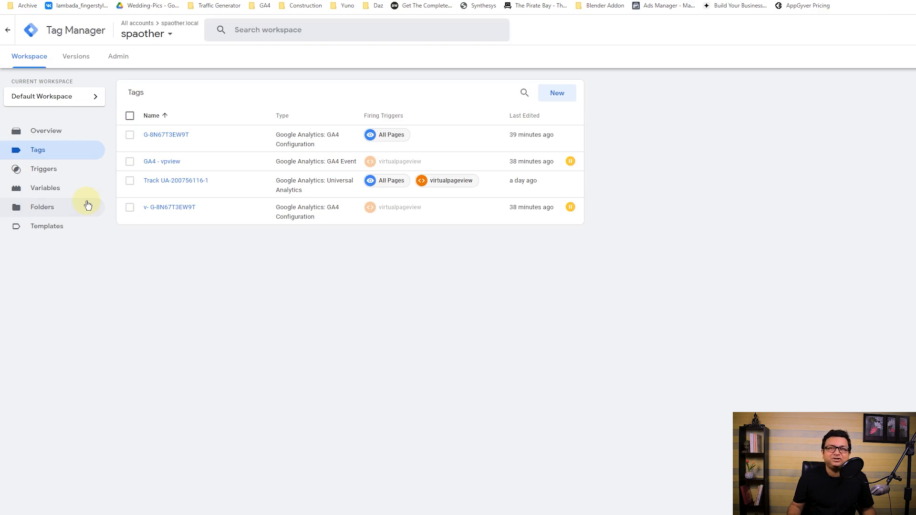
Open the user-defined variable dtl - vpageurl for editing and choose Data Layer Variable again as its variable type
left_click(49, 191)
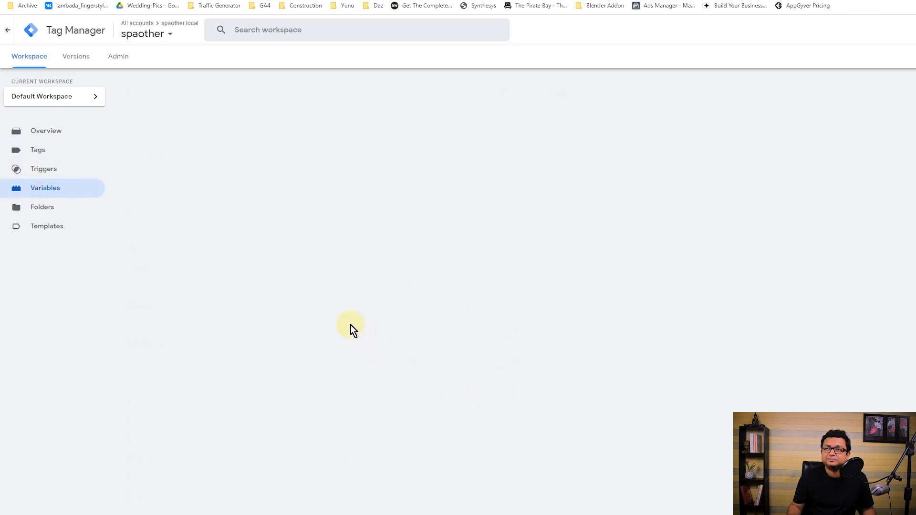
scroll(352, 302, "down", 10)
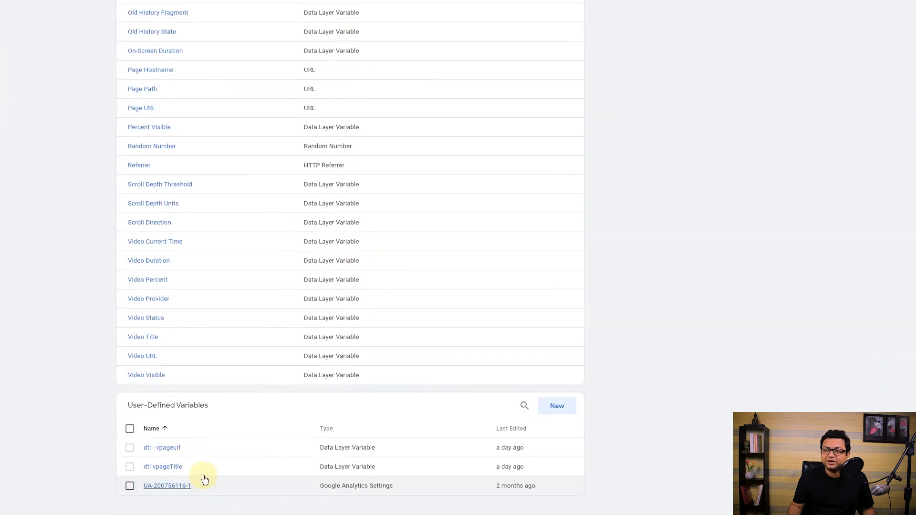
left_click(162, 448)
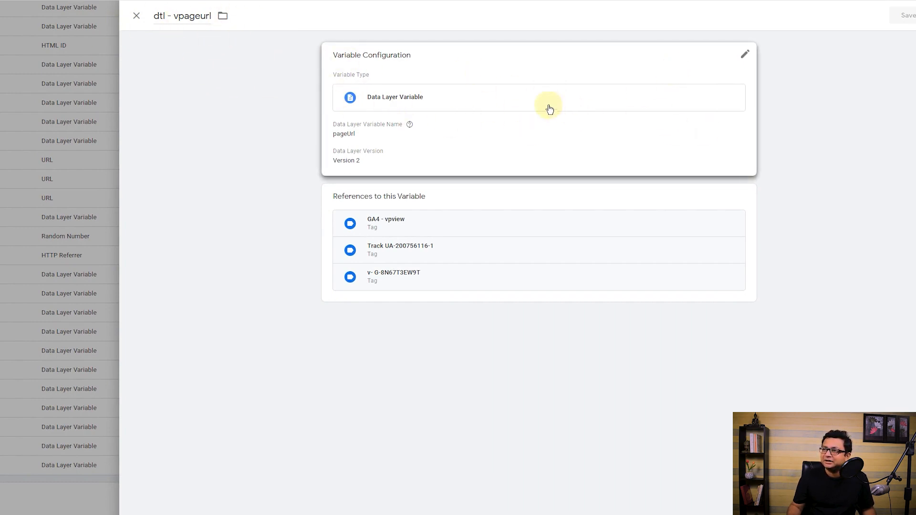
left_click(408, 97)
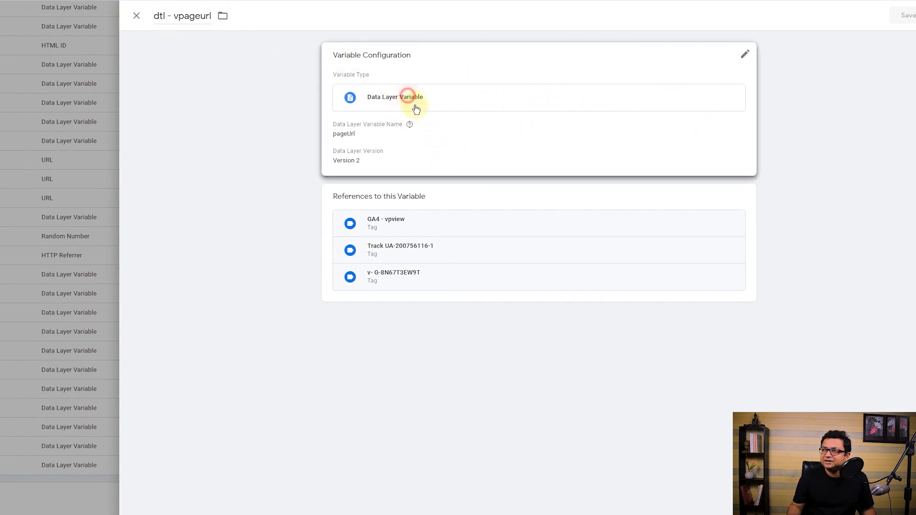
left_click(441, 111)
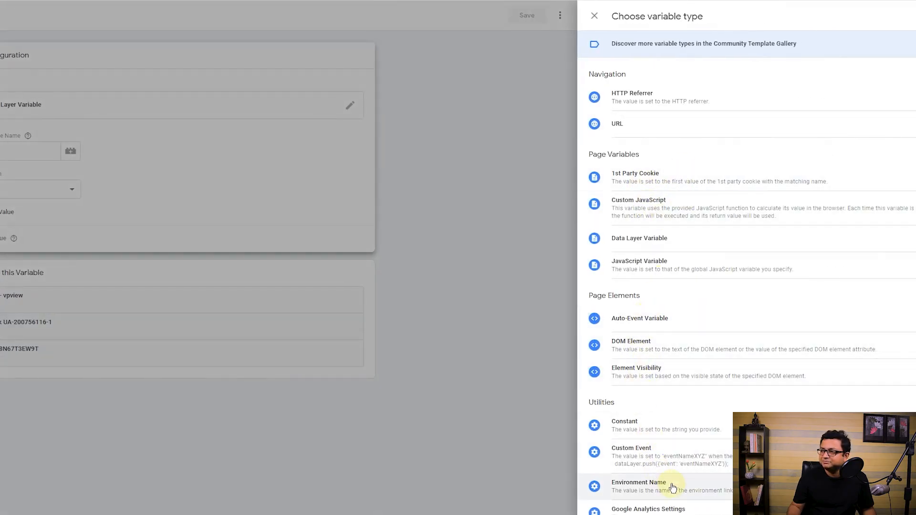
scroll(644, 485, "down", 3)
scroll(670, 478, "up", 3)
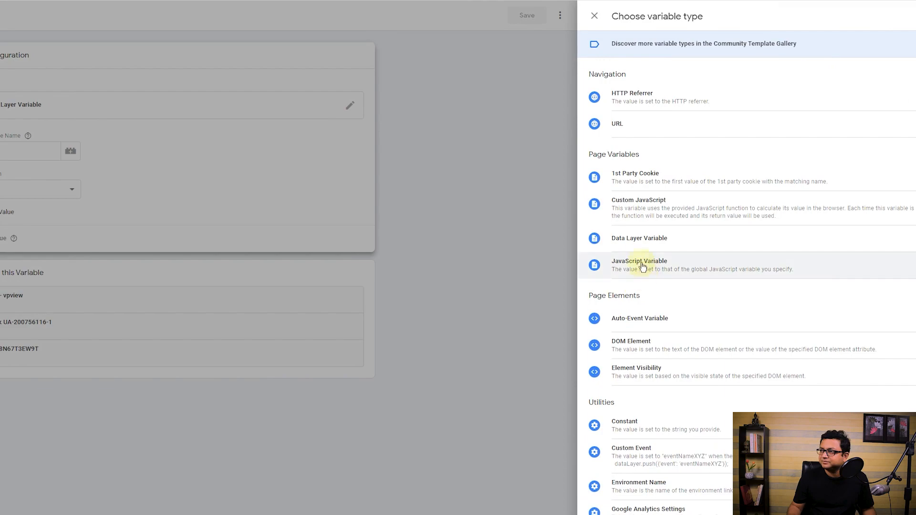
left_click(675, 239)
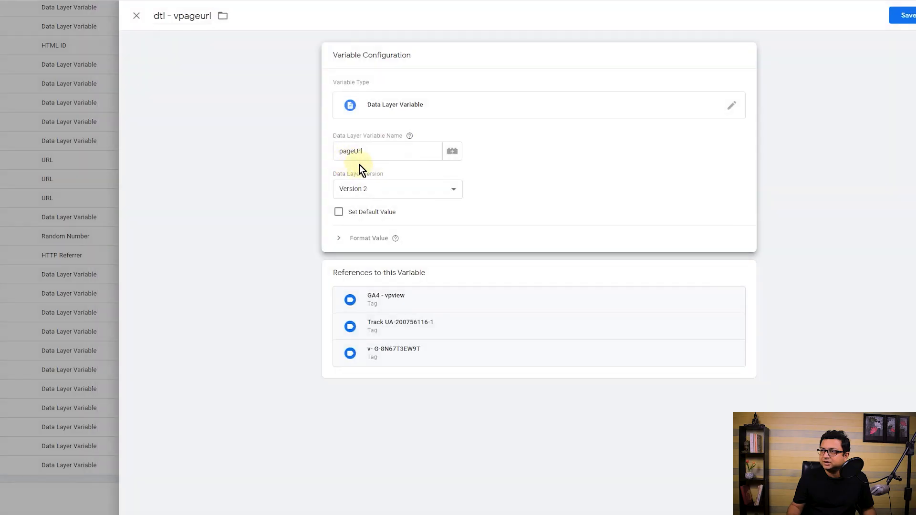
Compare the variable name pageUrl with the matching dataLayer.push key in the page source, then discard the variable's unsaved changes
left_click_drag(377, 151, 312, 151)
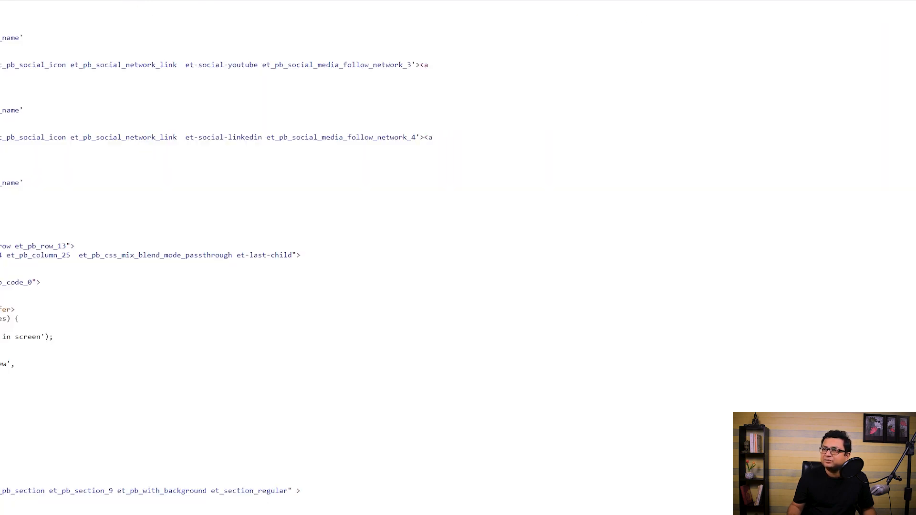
scroll(117, 353, "left", 6)
left_click(112, 359)
double_click(112, 361)
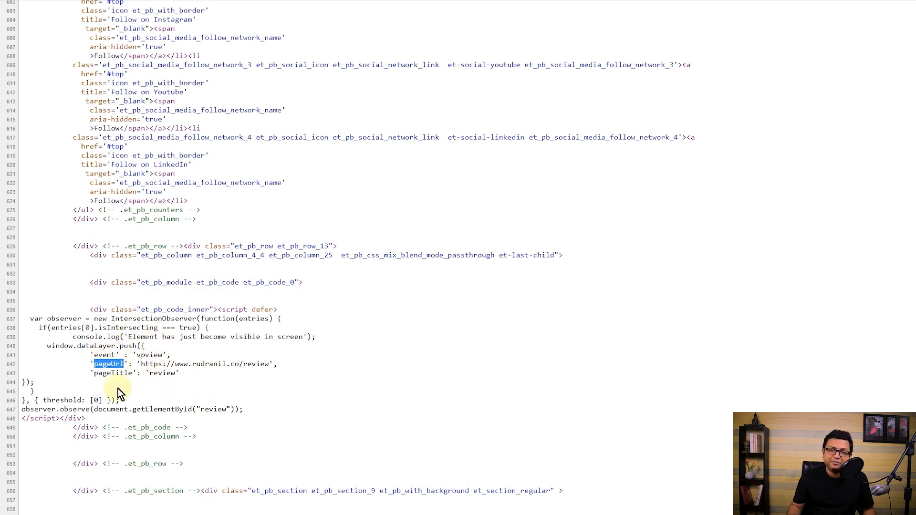
left_click(99, 359)
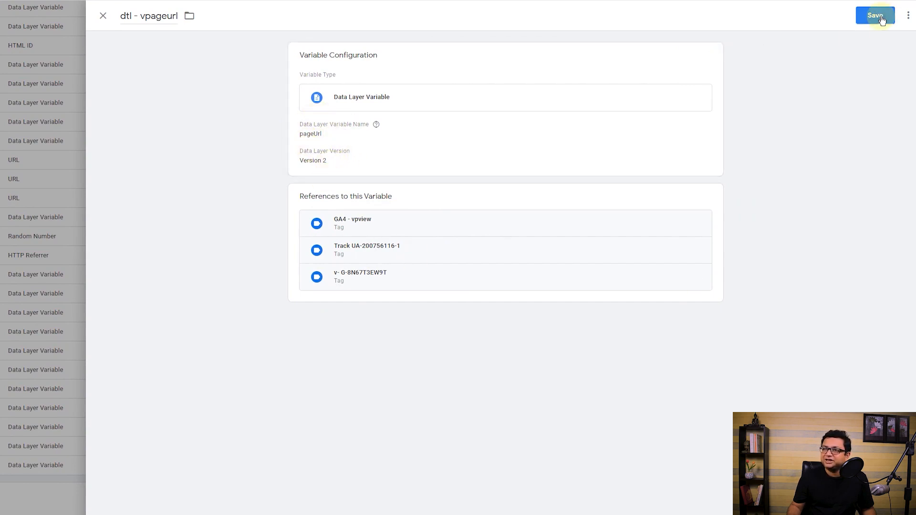
key("Escape")
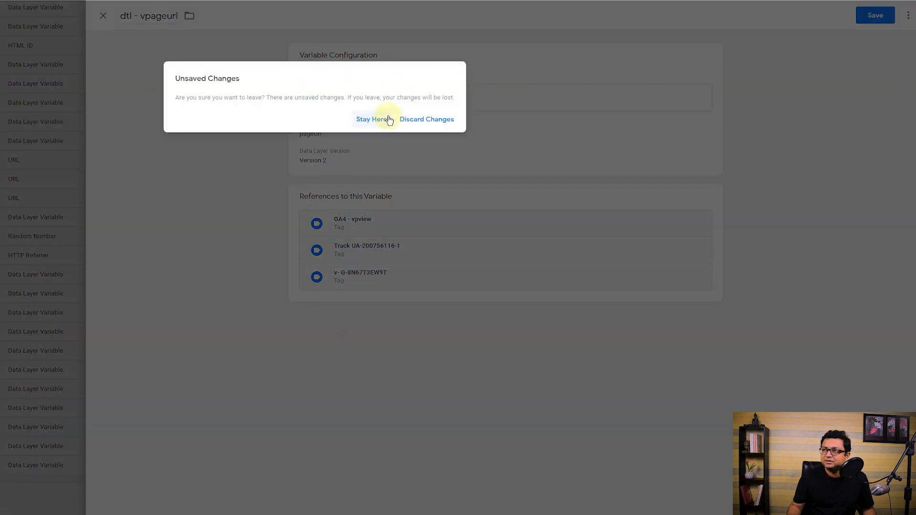
left_click(426, 119)
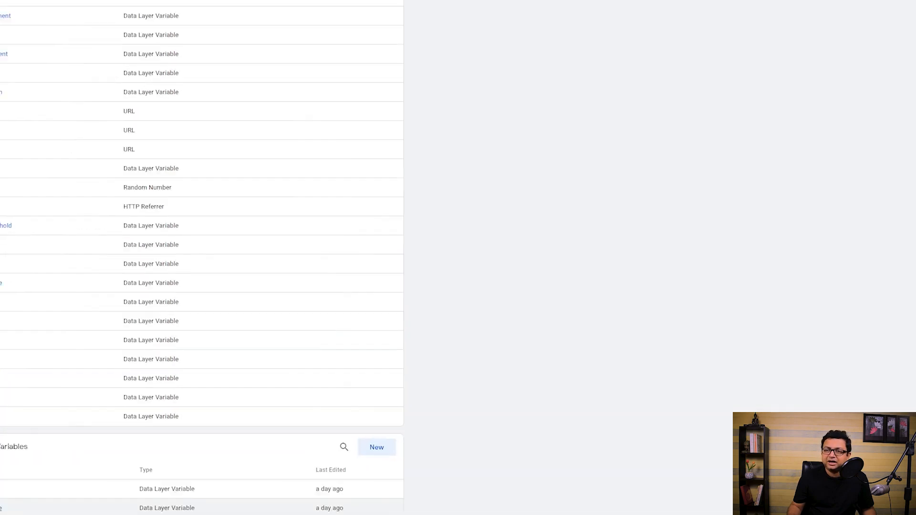
Open the dtl vpageTitle variable, compare its name pageTitle with the key in the page source, and close the variable
left_click(245, 448)
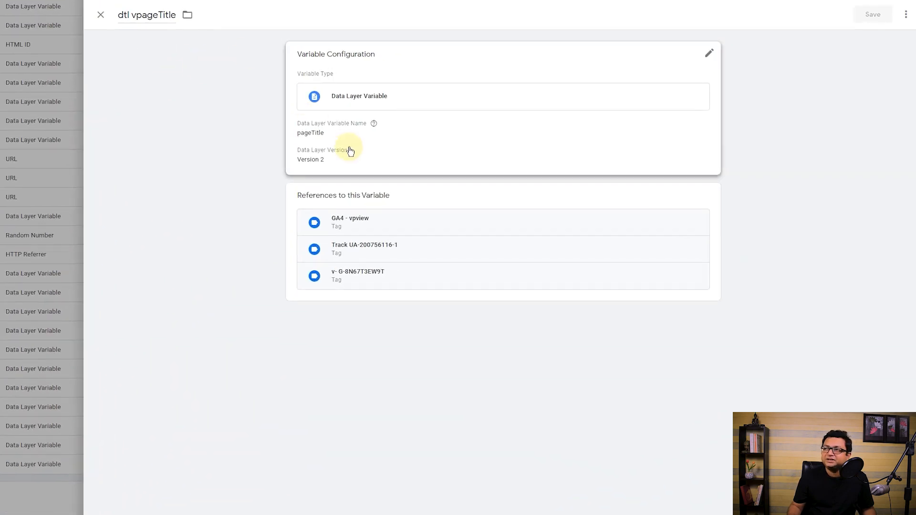
left_click(316, 136)
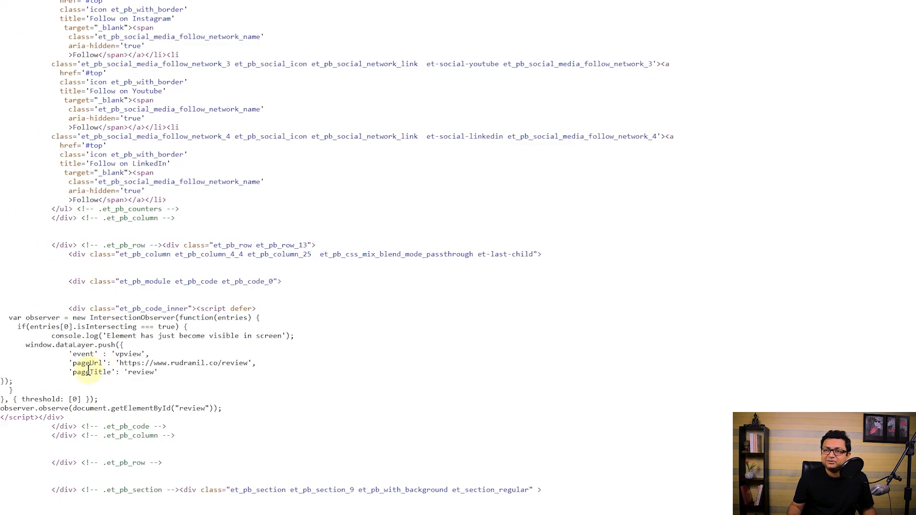
double_click(91, 372)
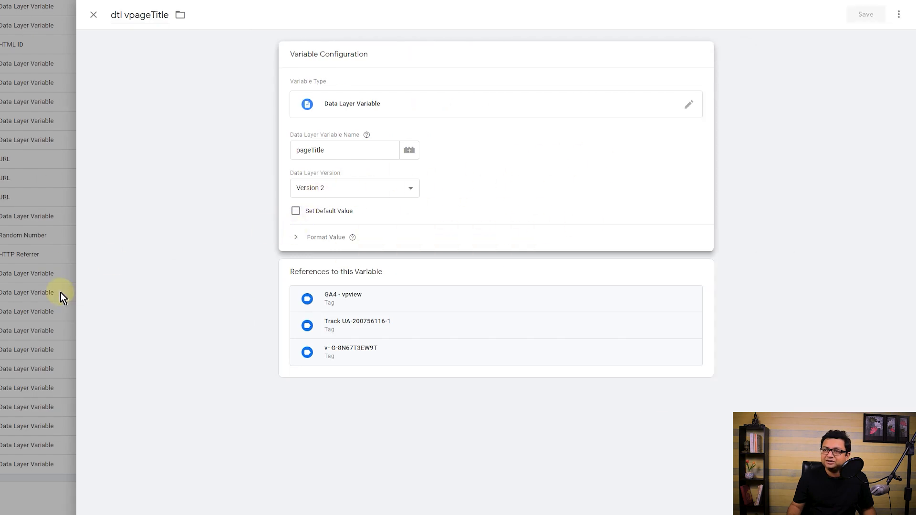
left_click(365, 296)
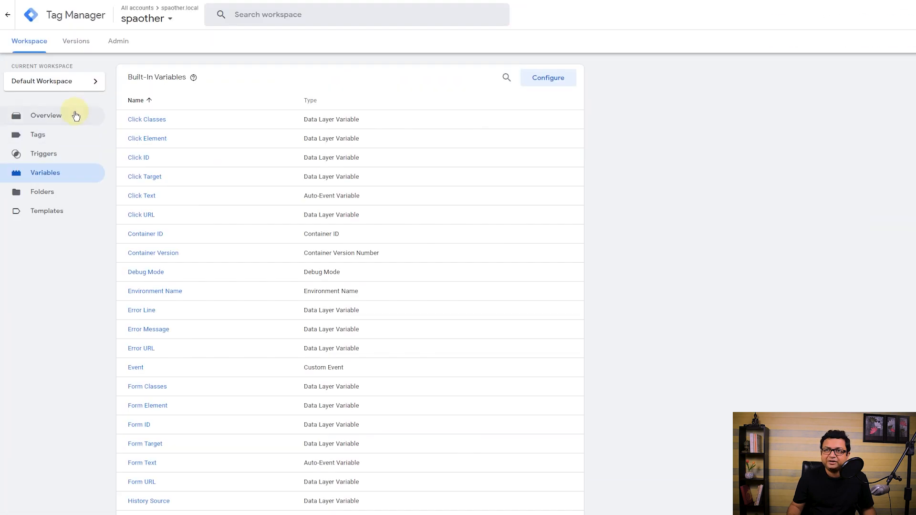
Open the Universal Analytics tag's configuration and examine the variable assigned to the page field under Fields to Set
left_click(52, 135)
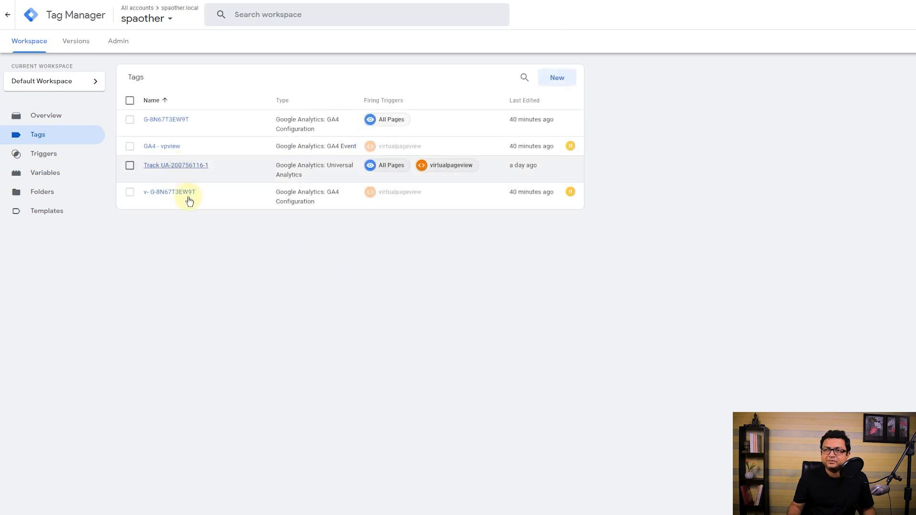
left_click(197, 171)
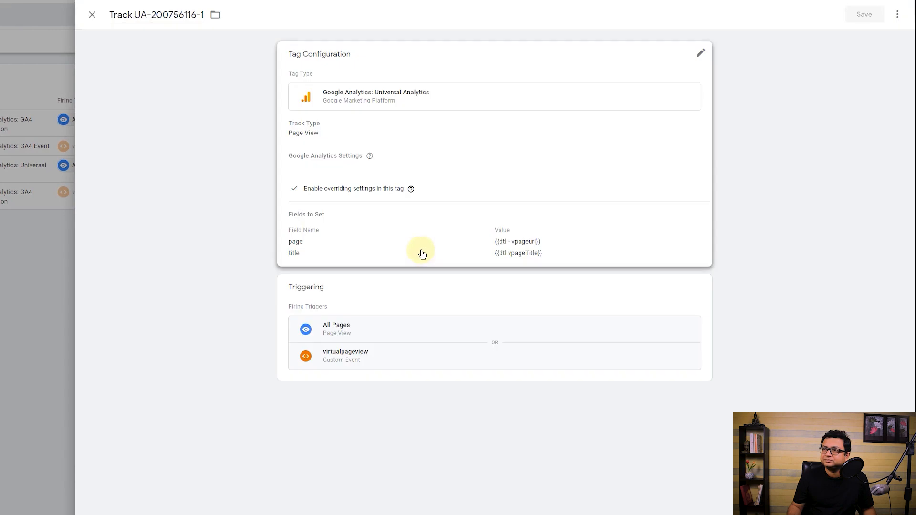
left_click(401, 253)
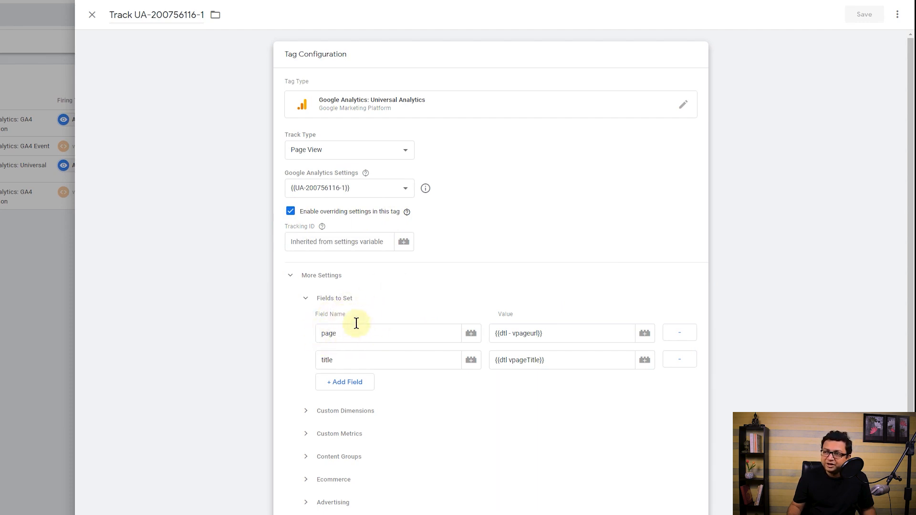
left_click_drag(555, 337, 466, 328)
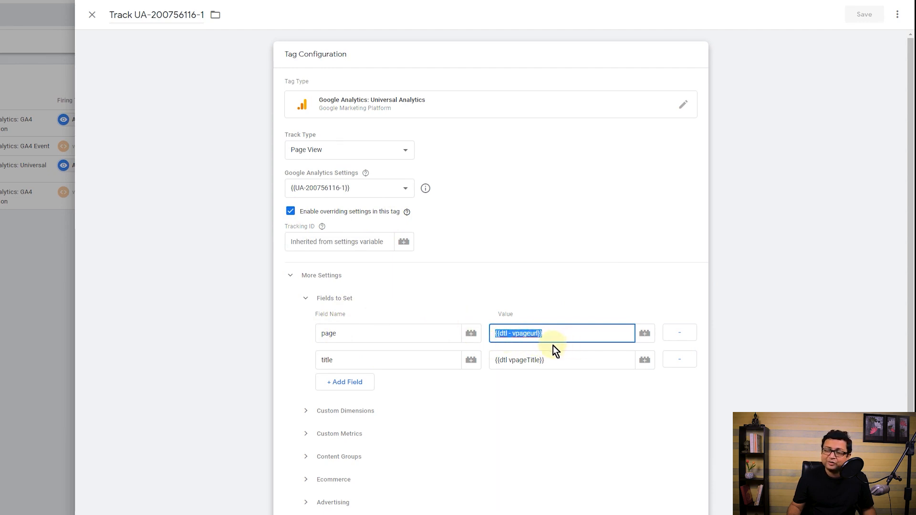
Examine the variable assigned to the title field under Fields to Set in the Universal Analytics tag, and save the tag
left_click(365, 359)
left_click(563, 377)
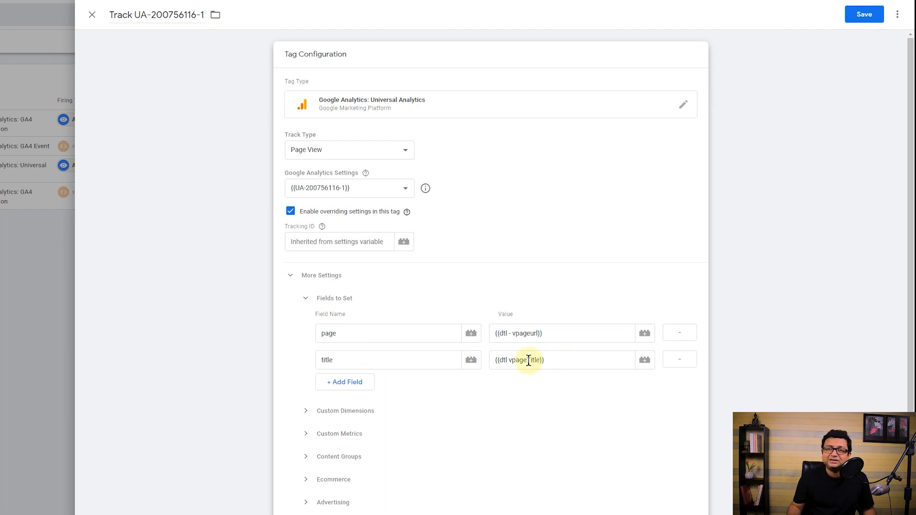
left_click(865, 15)
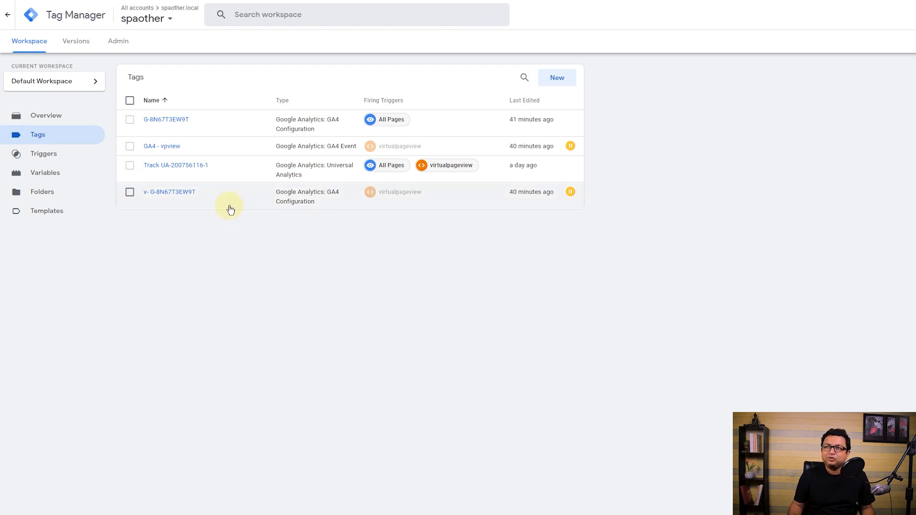
Unpause the GA4 - vpview event tag and the GA4 configuration tag that fires on virtualpageview
left_click(570, 146)
left_click(130, 192)
left_click(130, 146)
left_click(130, 192)
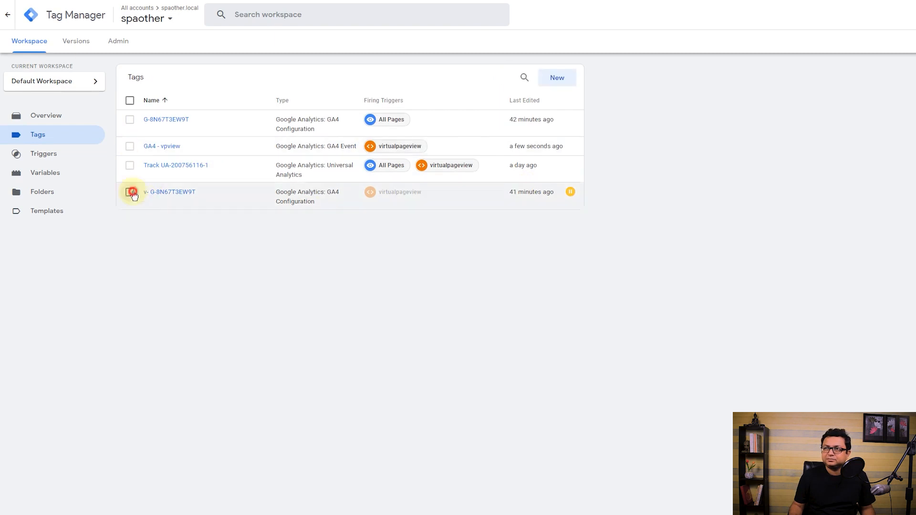
left_click(129, 193)
left_click(501, 78)
left_click(129, 192)
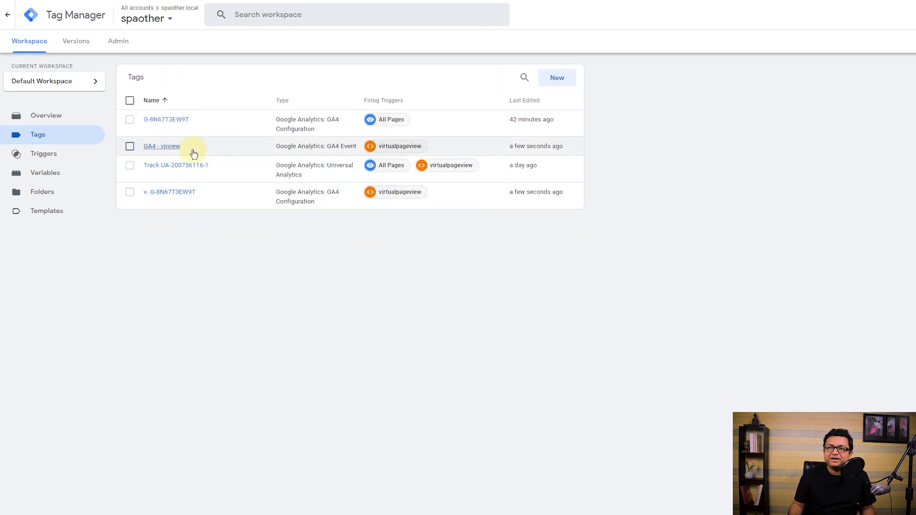
Open the virtual page view GA4 configuration tag, examine its page_location and page_title entries under Fields to Set, and close it
left_click(178, 196)
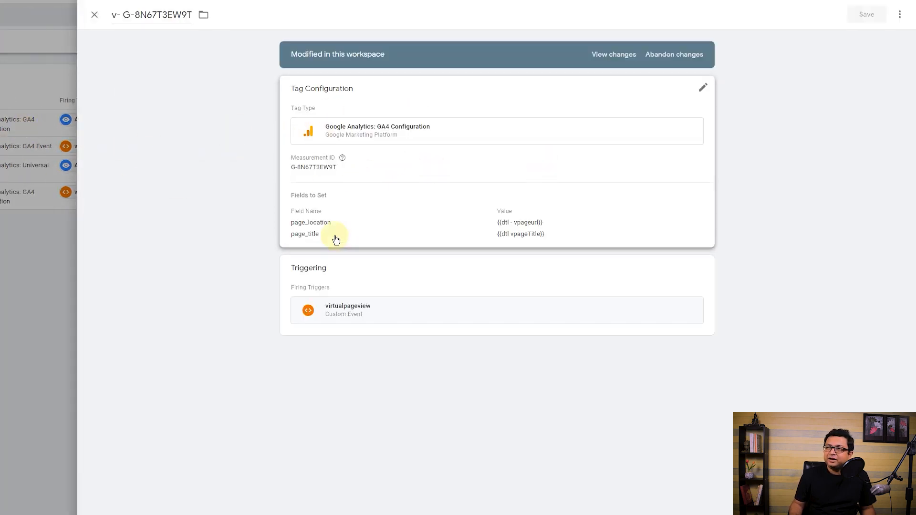
left_click(335, 234)
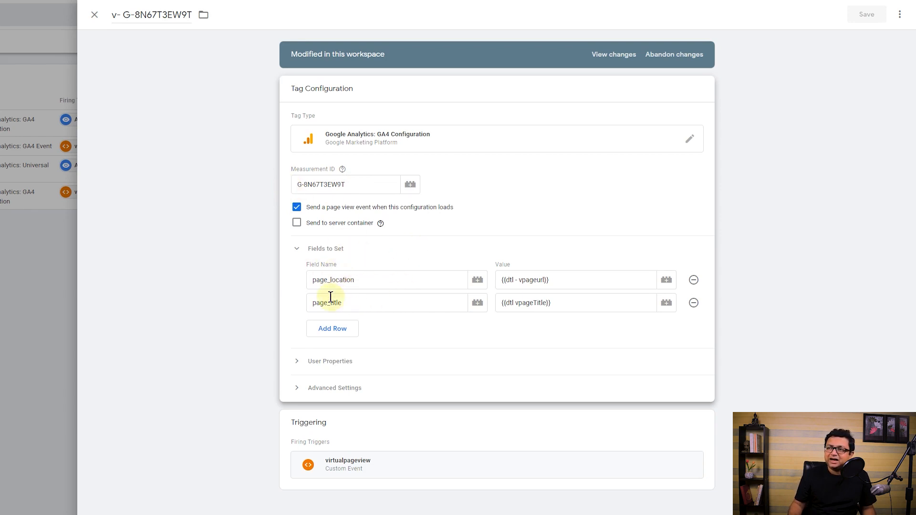
left_click(313, 282)
left_click_drag(313, 283, 300, 309)
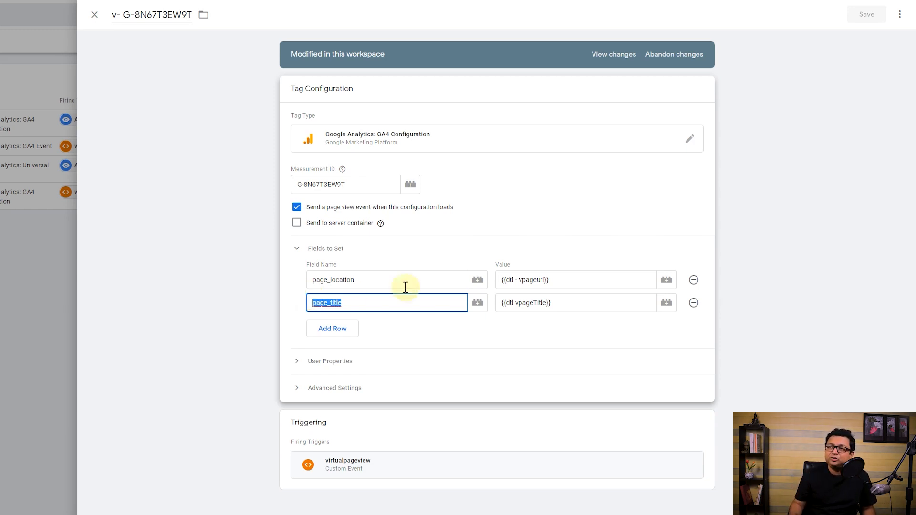
left_click(339, 250)
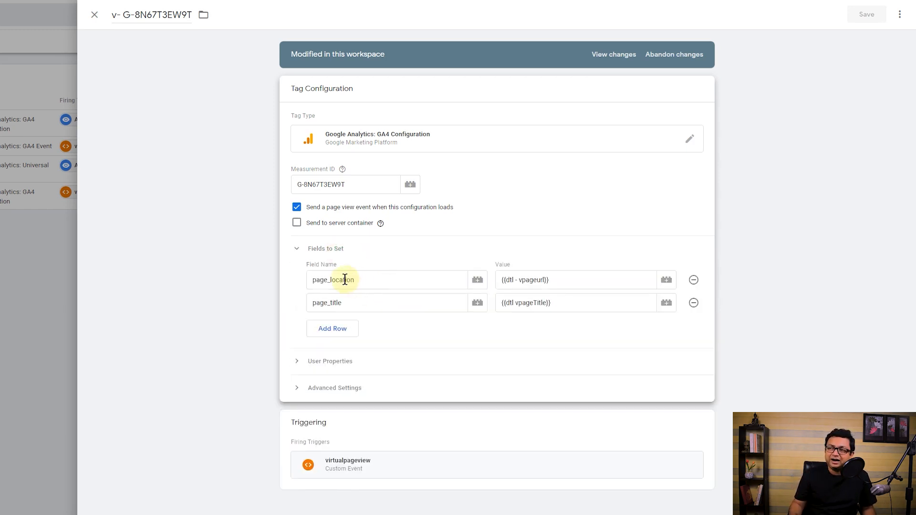
left_click_drag(364, 280, 313, 289)
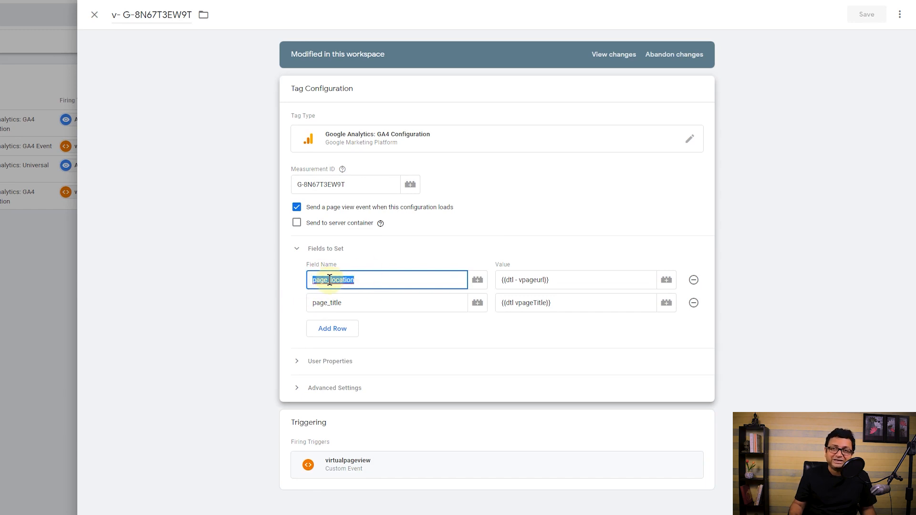
left_click_drag(385, 303, 289, 303)
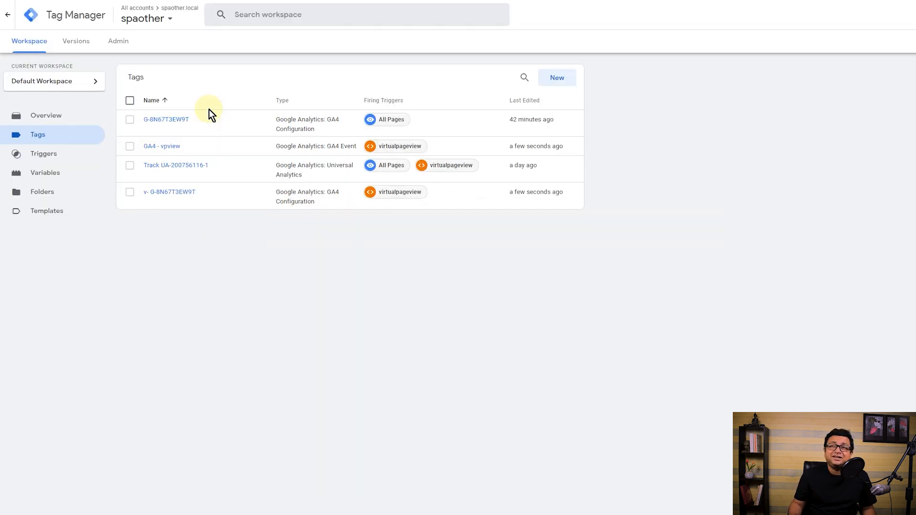
Check Fields to Set in the GA4 configuration tag fired on All Pages, and compare it with the virtualpageview configuration tag
left_click(173, 119)
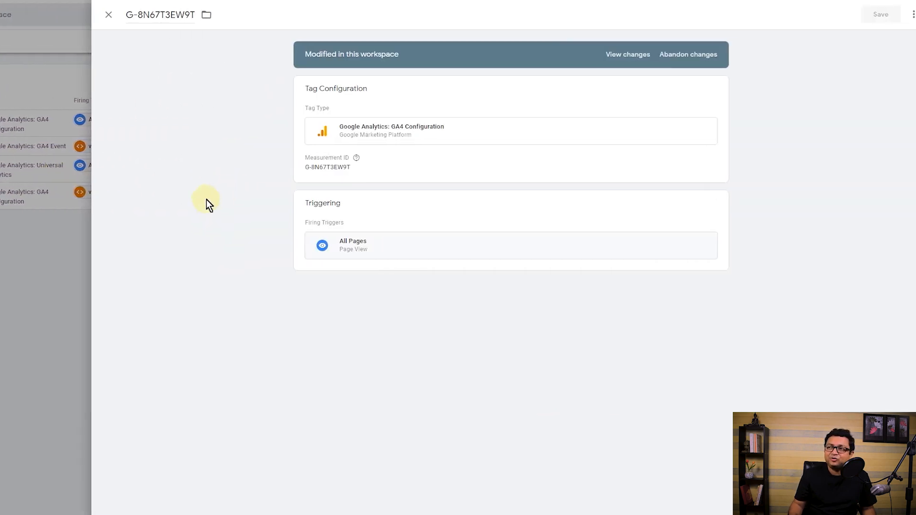
left_click(347, 171)
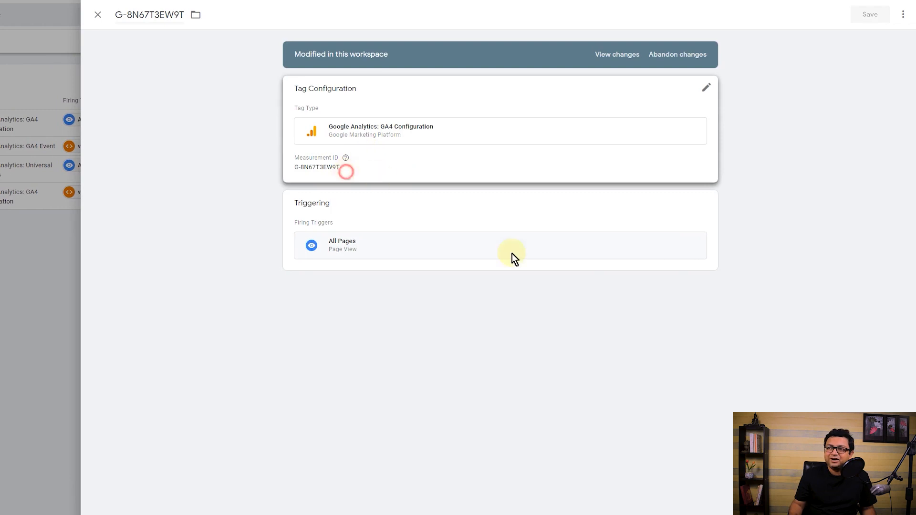
left_click(329, 256)
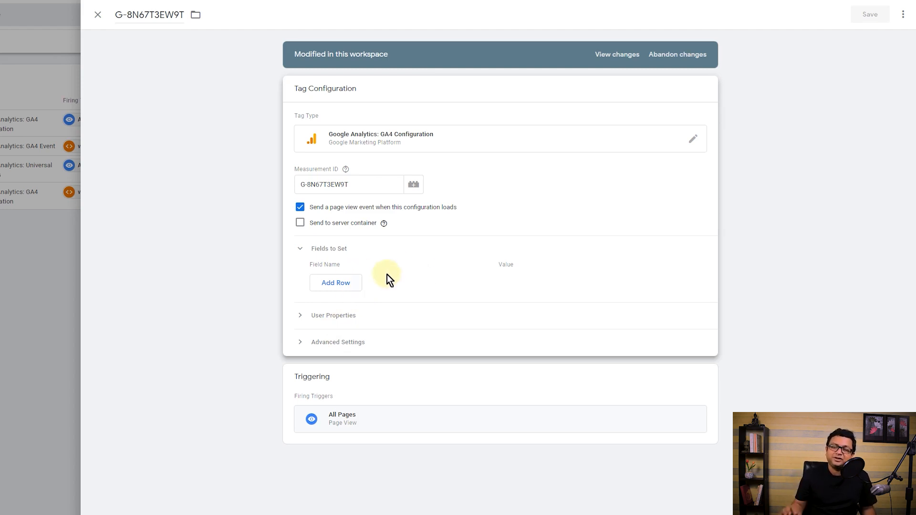
left_click(88, 279)
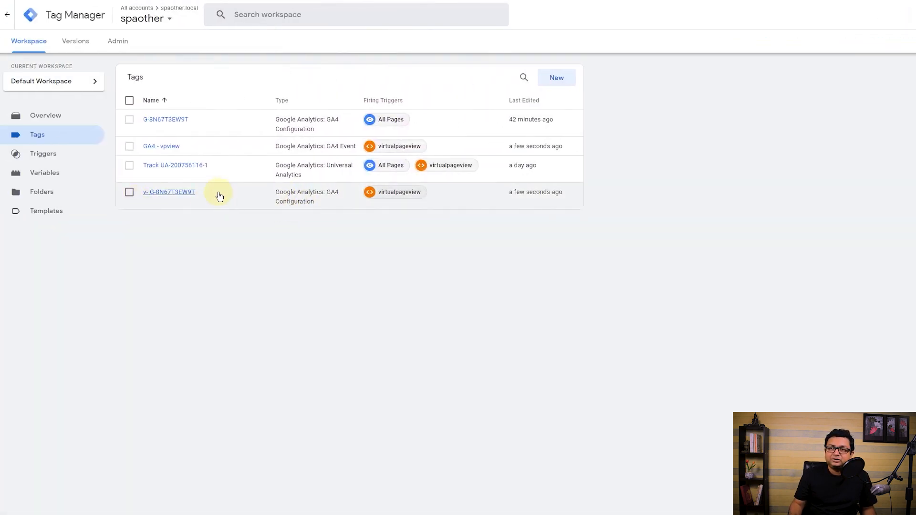
left_click(202, 190)
left_click(185, 201)
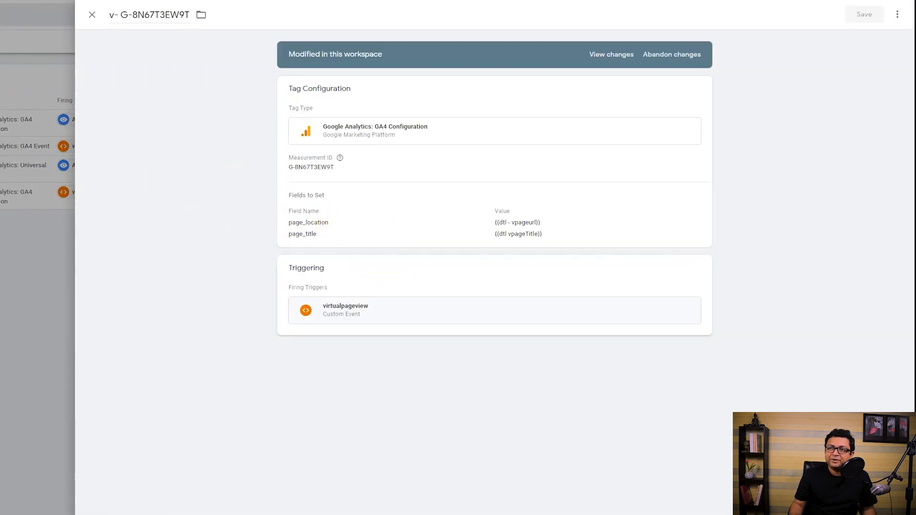
left_click(15, 147)
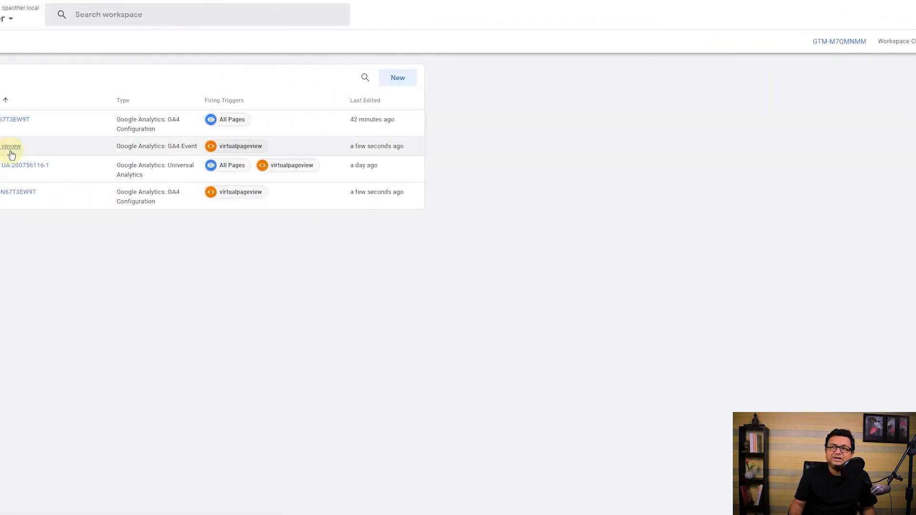
Open the GA4 - vpview event tag and examine its event name and the configuration tag it uses
left_click(170, 147)
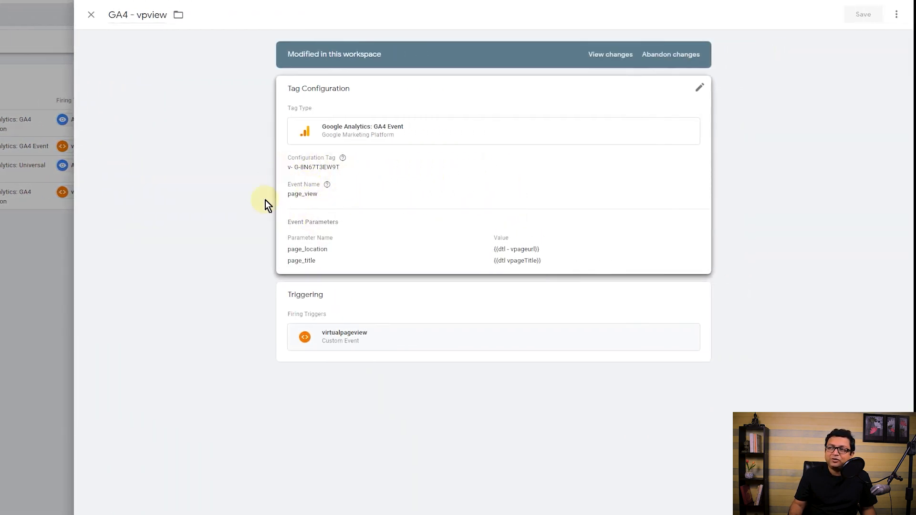
left_click(439, 187)
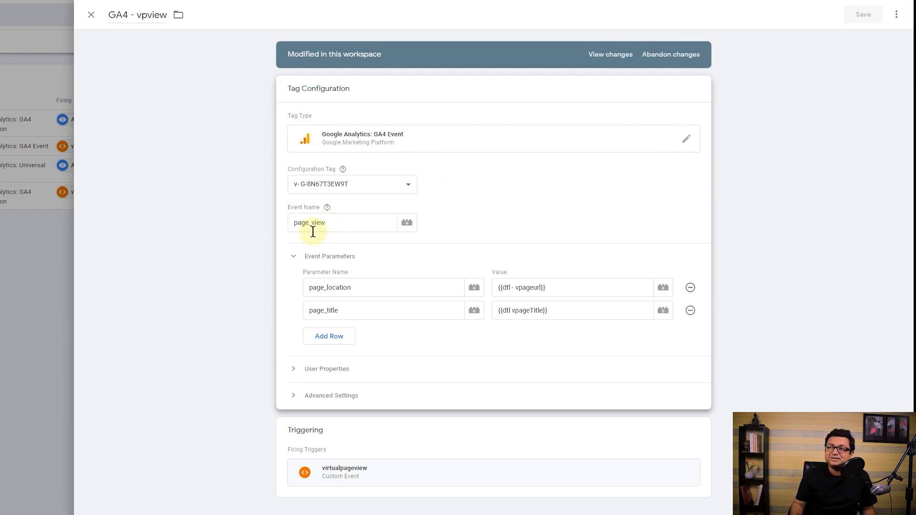
left_click_drag(341, 228, 297, 242)
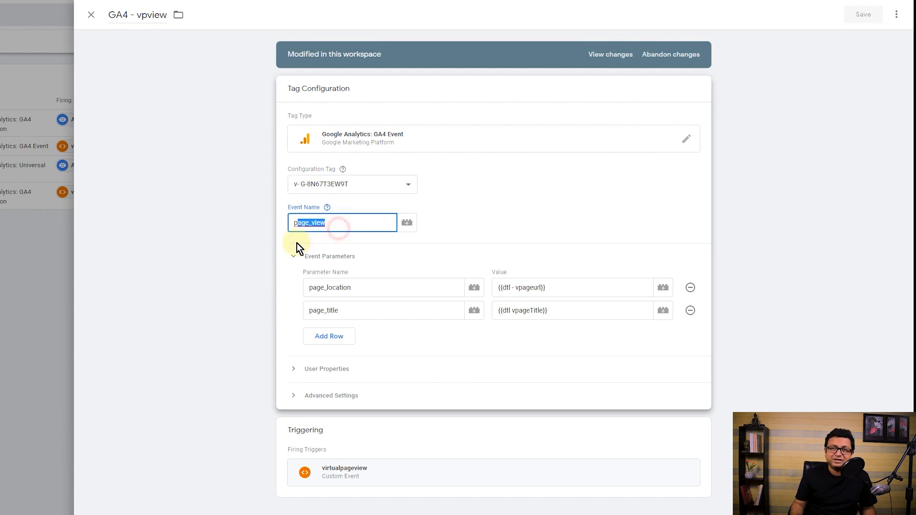
double_click(337, 218)
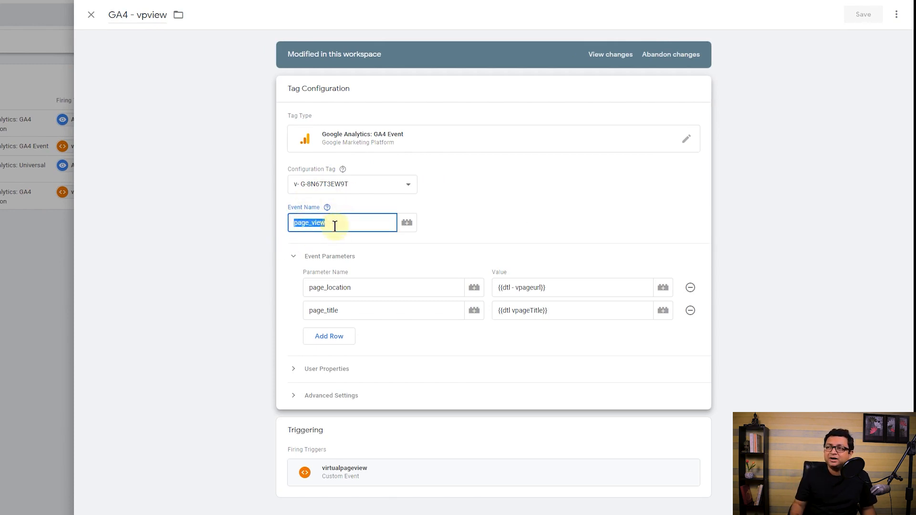
left_click(371, 193)
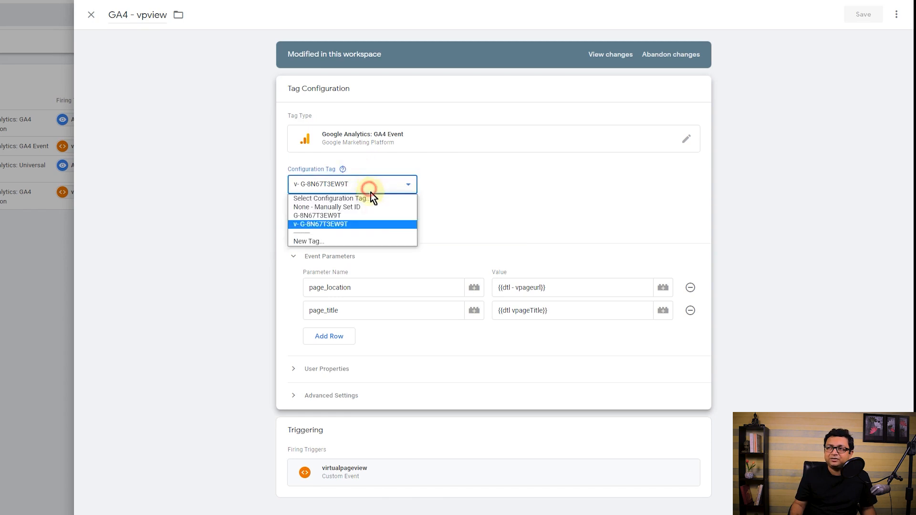
left_click(356, 224)
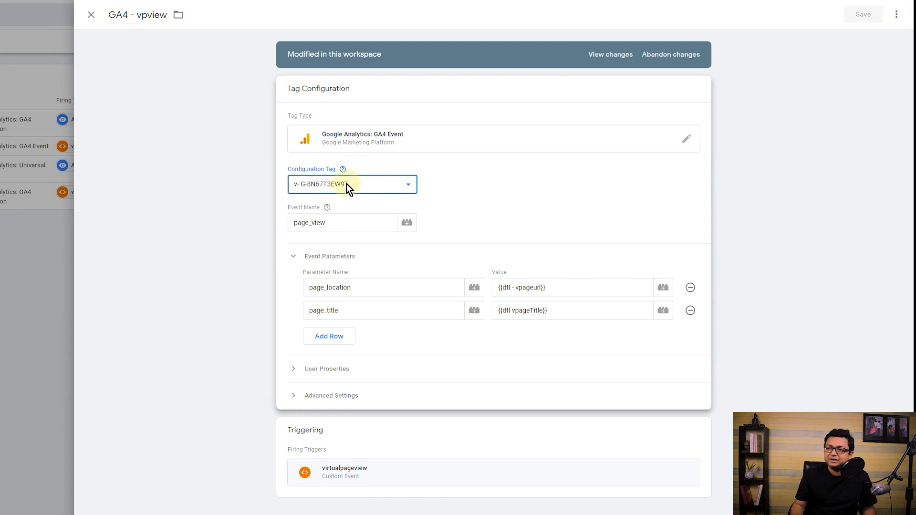
View the virtualpageview trigger attached to the GA4 - vpview tag, and close both the trigger and the tag
left_click(350, 479)
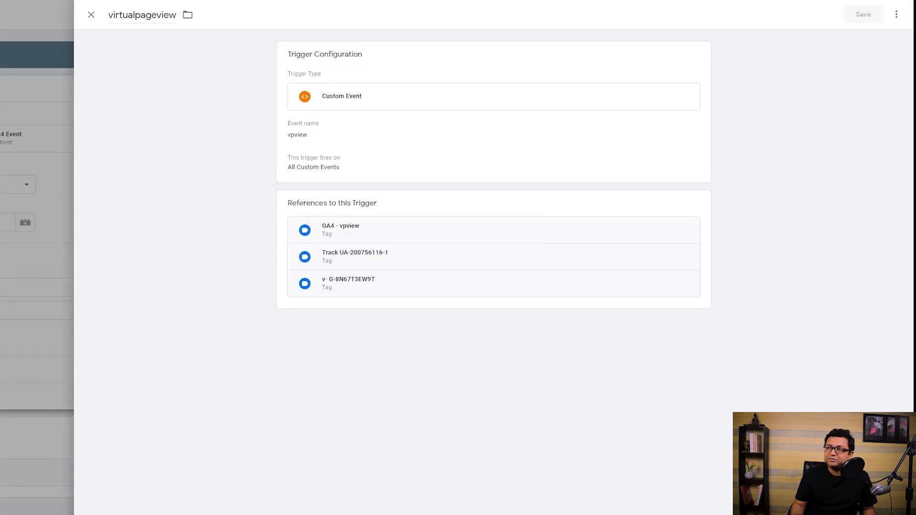
key("Escape")
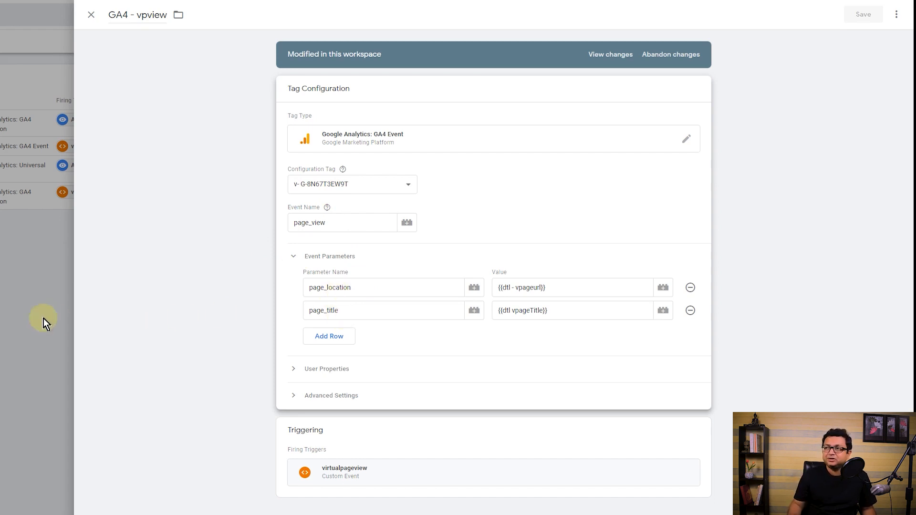
left_click(4, 307)
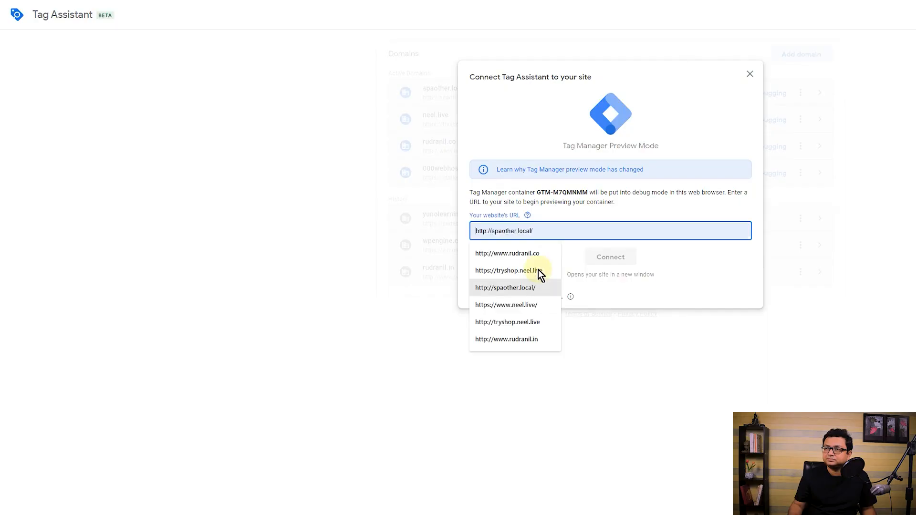
left_click(538, 270)
left_click(554, 256)
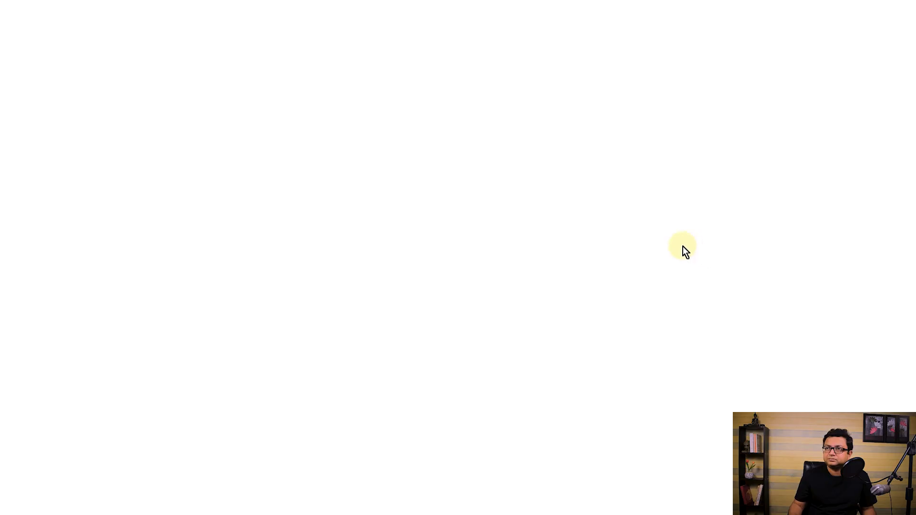
left_click(609, 181)
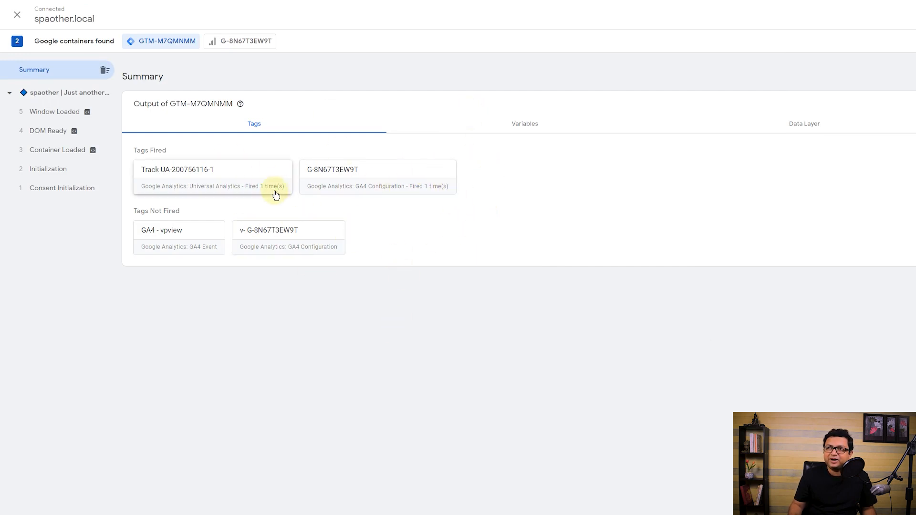
Switch to Google Analytics and open the Realtime reports of the spaother Universal Analytics and GA4 properties
left_click(321, 2)
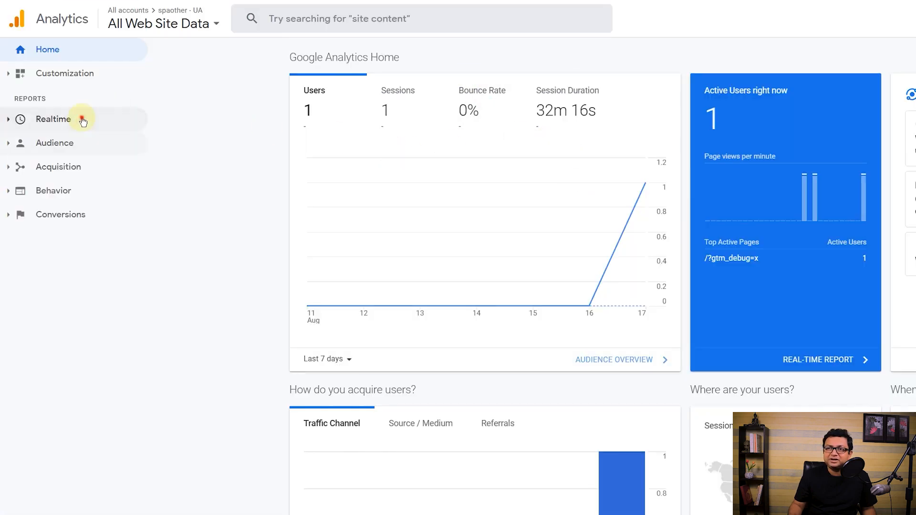
left_click(81, 119)
left_click(61, 142)
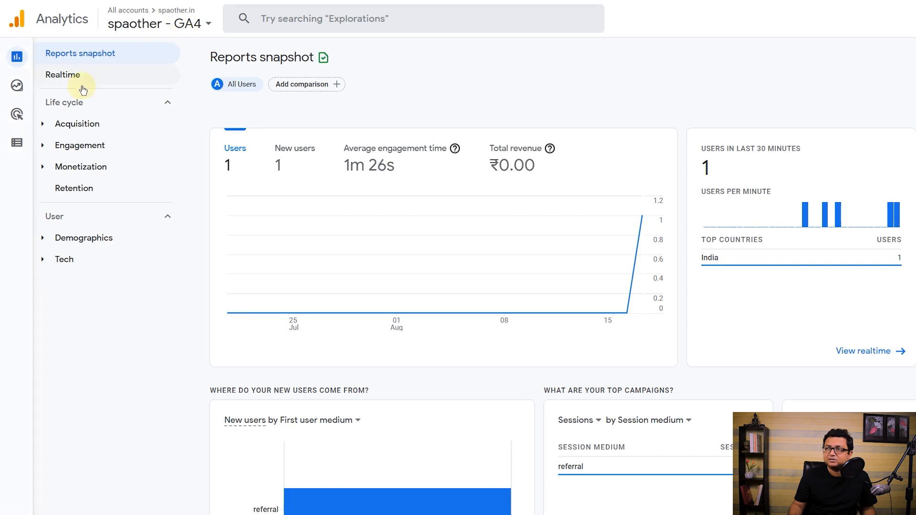
left_click(76, 77)
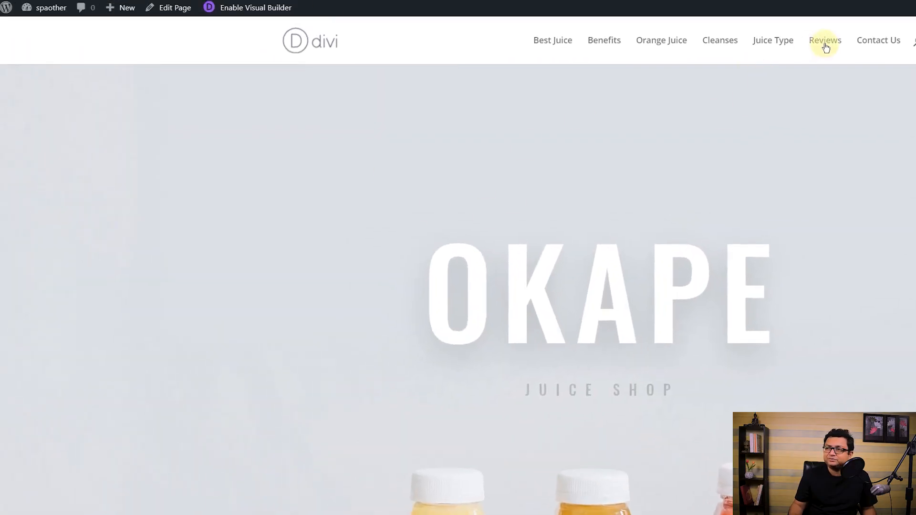
Go to the site's Reviews section, and inspect the latest GA4 Page View hit's details in Tag Assistant
left_click(825, 46)
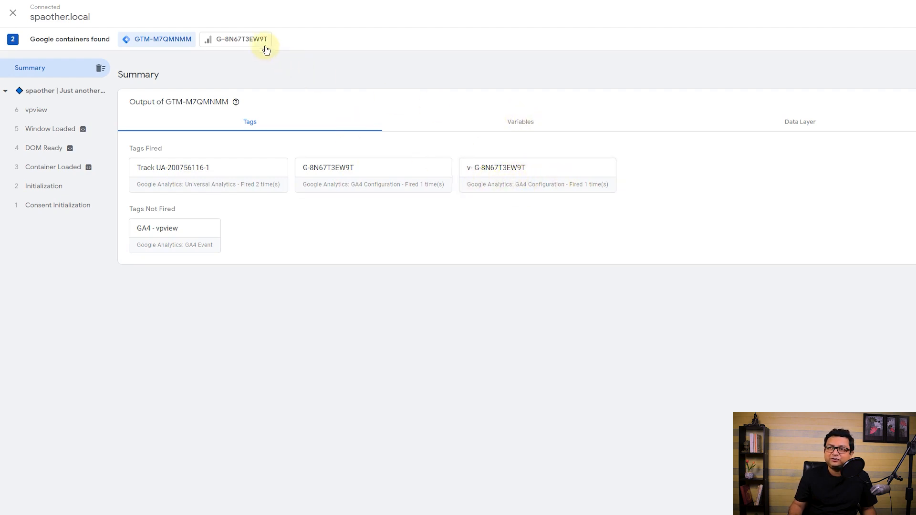
left_click(242, 39)
left_click(203, 162)
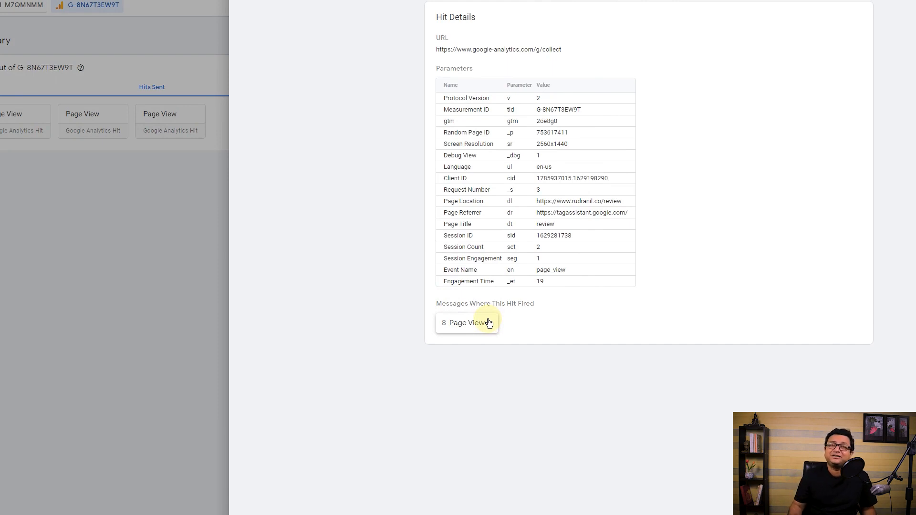
left_click(52, 232)
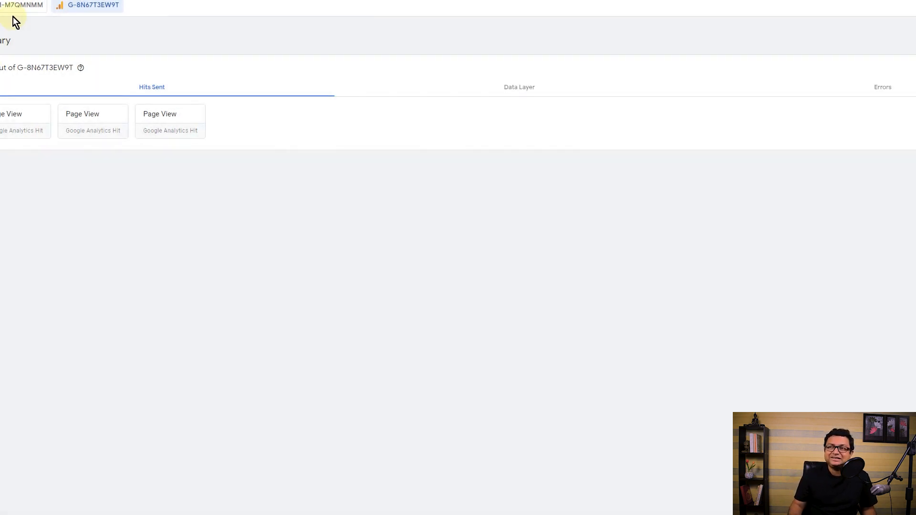
left_click(14, 6)
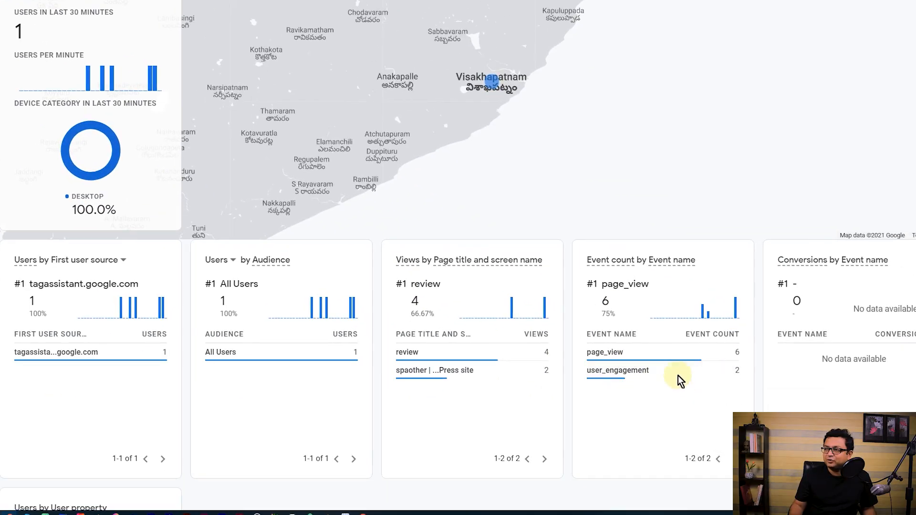
Drill into the page_view event's page_location parameter values in the GA4 Realtime event count by event name
left_click(659, 352)
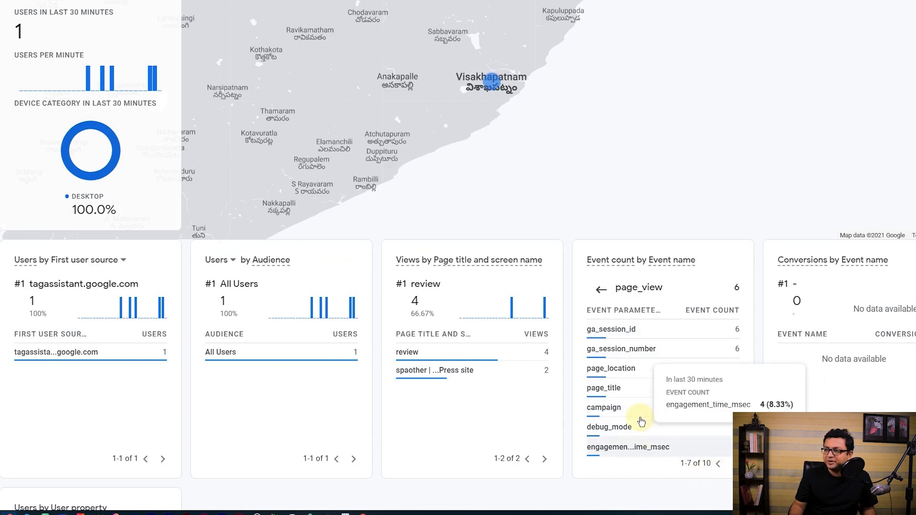
left_click(636, 368)
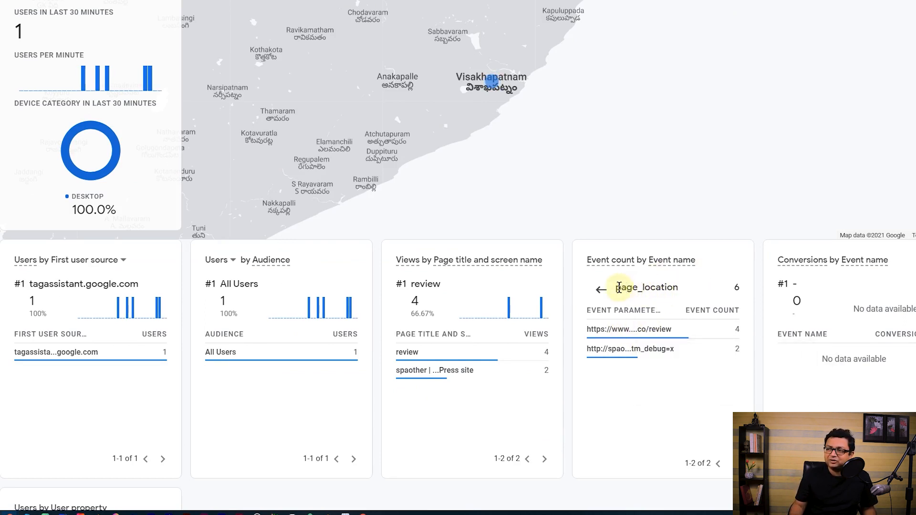
left_click_drag(619, 288, 667, 286)
left_click(687, 302)
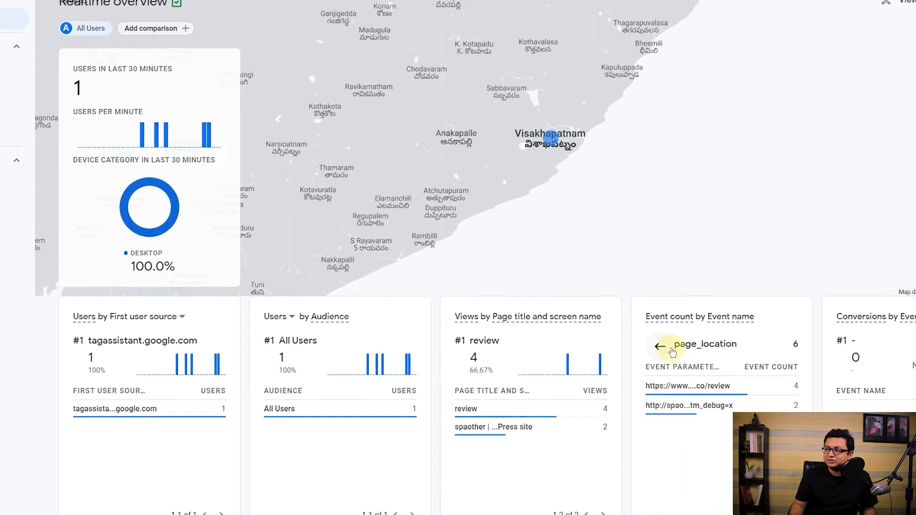
Return to the page_view parameter list, look through its second page, and open the page_title parameter on the first page
left_click(810, 405)
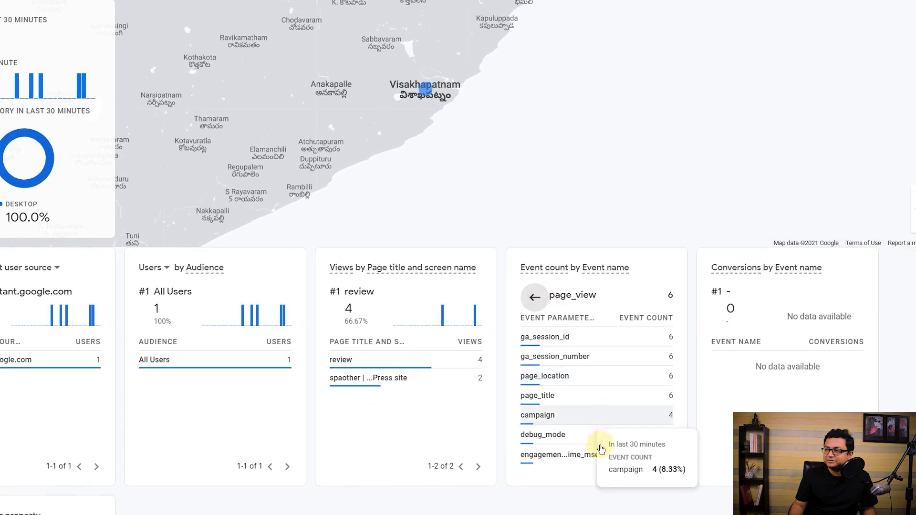
scroll(602, 448, "down", 3)
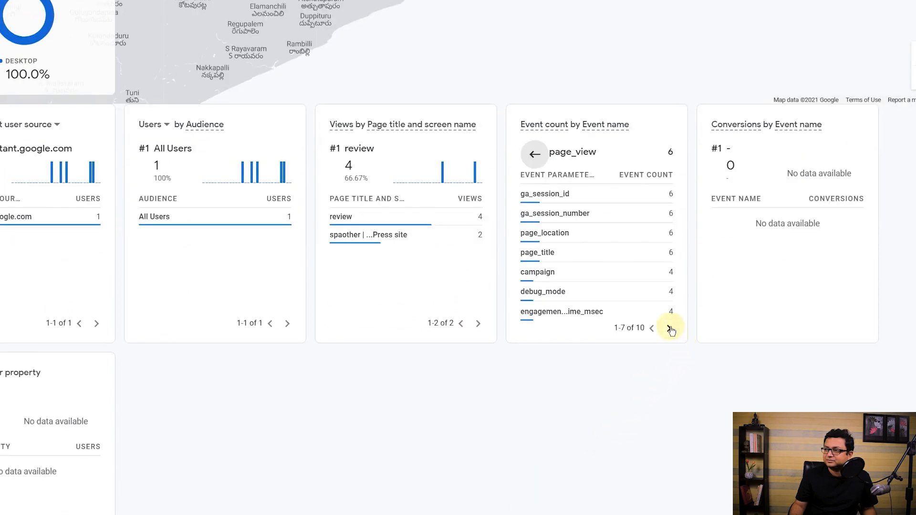
left_click(670, 328)
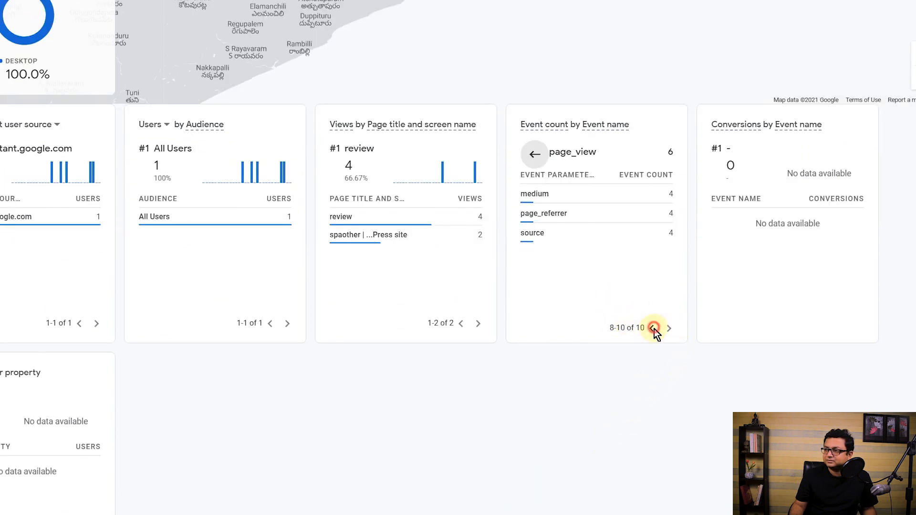
left_click(652, 329)
left_click(569, 258)
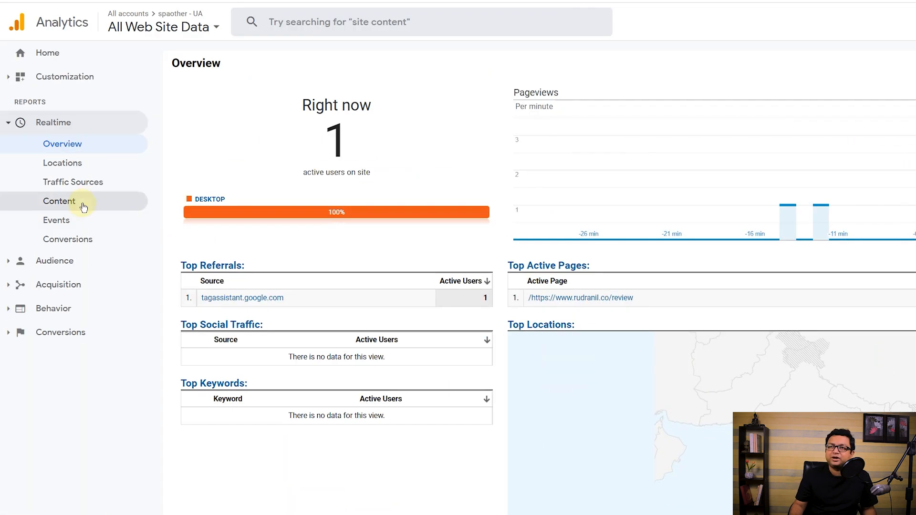
Open the Realtime Content report of the spaother Universal Analytics property
left_click(79, 201)
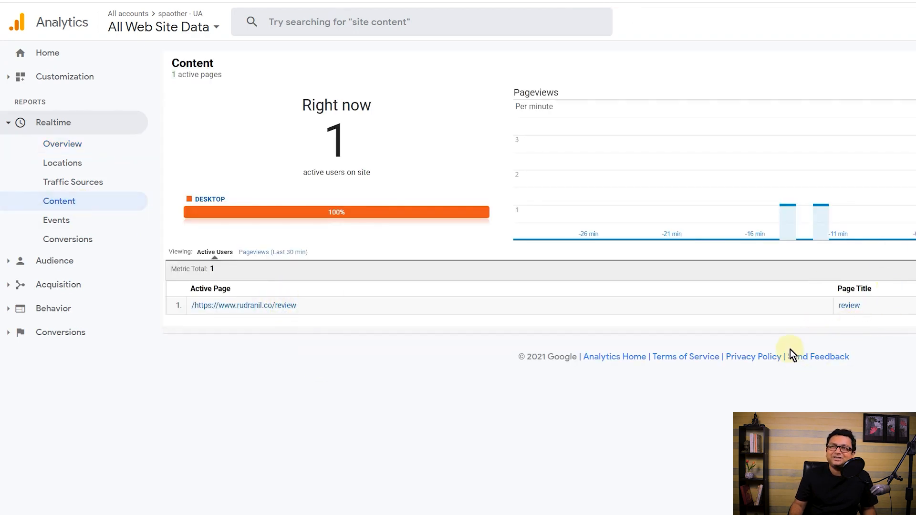
Switch to the spaother site and examine how the Reviews testimonial section comes in and out of view among the sections above it
key("ctrl+Tab")
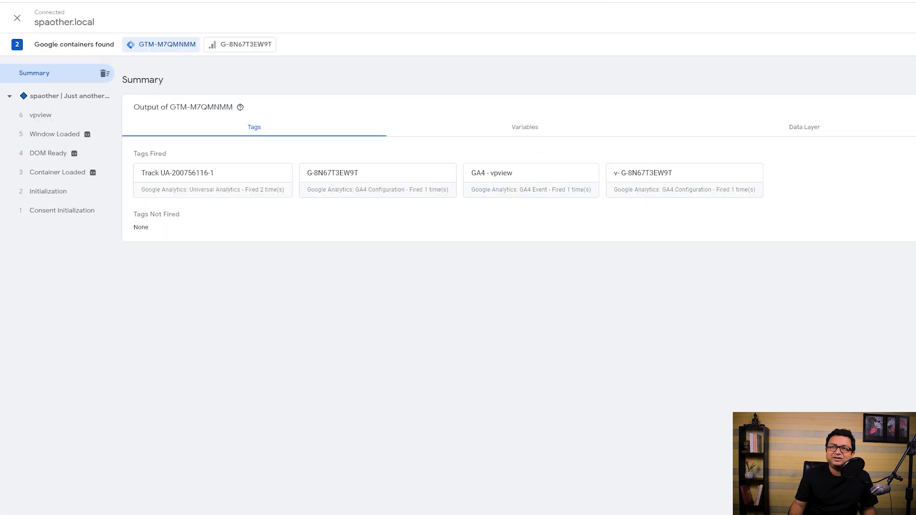
key("ctrl+Tab")
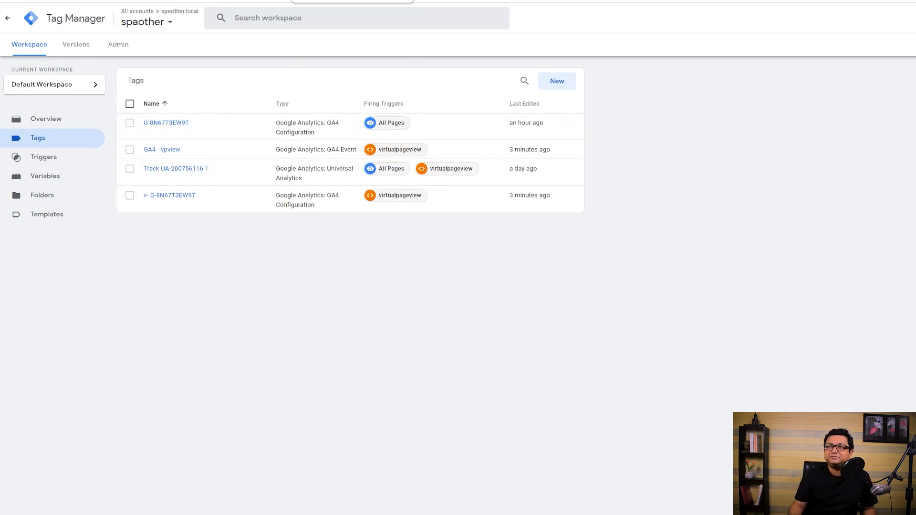
left_click(290, 0)
scroll(480, 298, "up", 5)
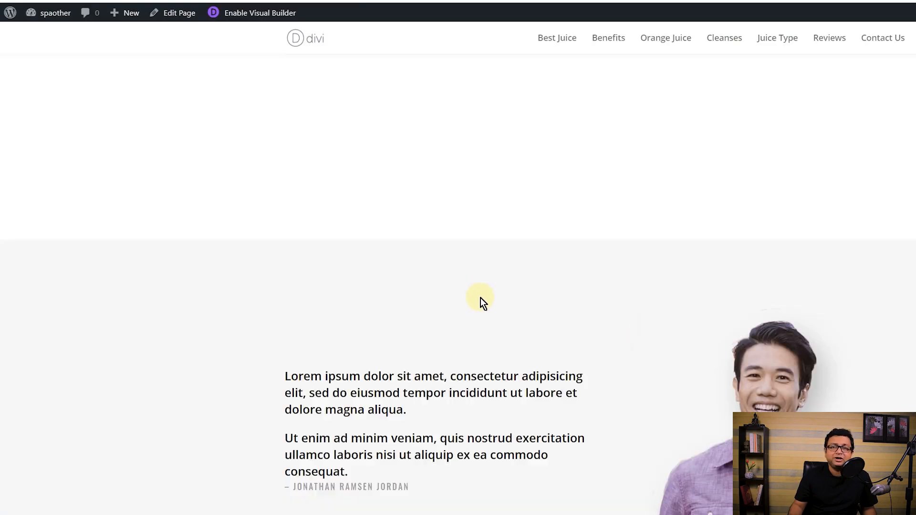
scroll(480, 296, "down", 5)
scroll(480, 294, "up", 3)
scroll(508, 333, "up", 15)
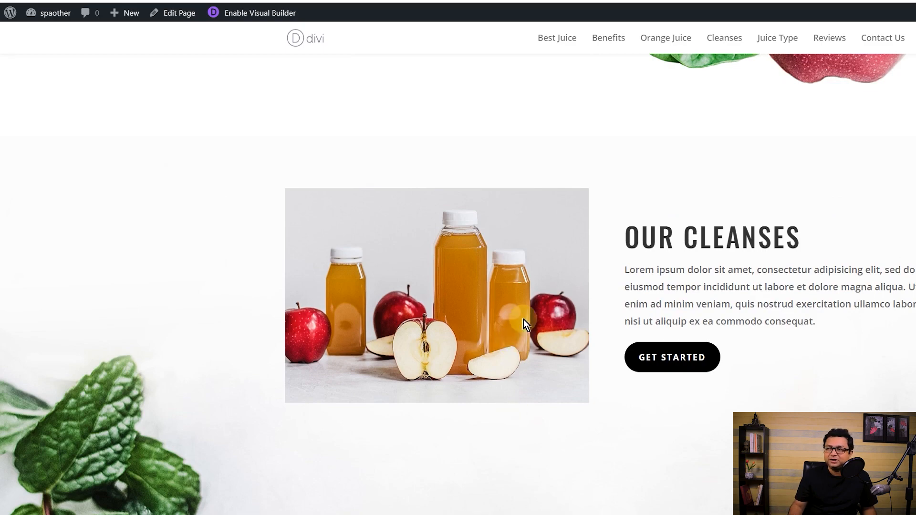
scroll(528, 333, "down", 15)
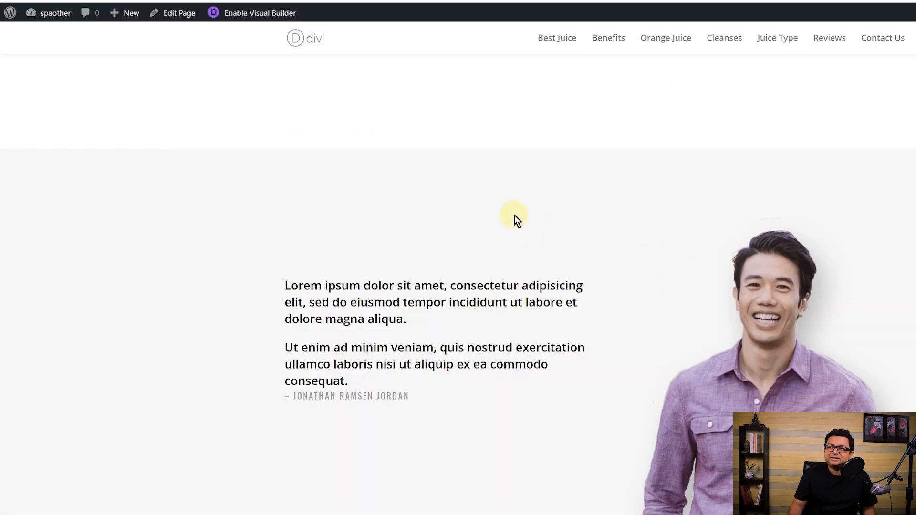
scroll(514, 215, "up", 8)
scroll(503, 217, "down", 7)
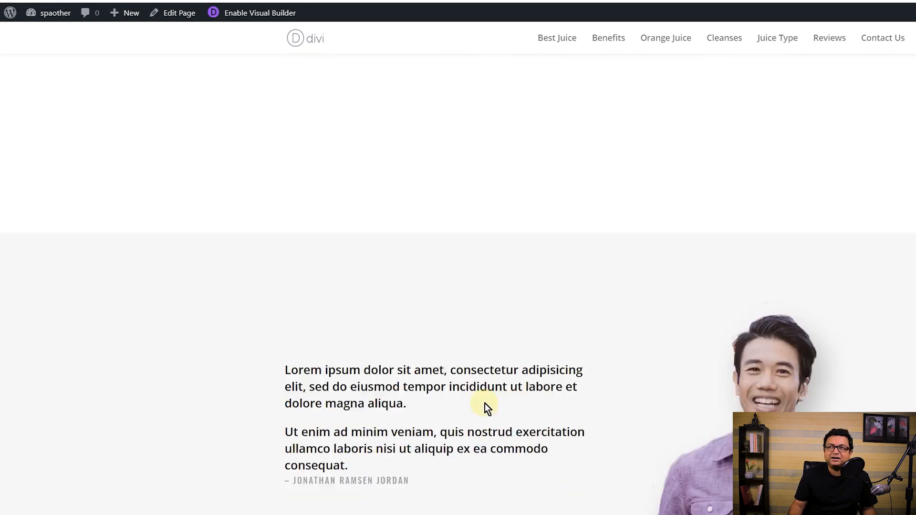
scroll(518, 327, "up", 10)
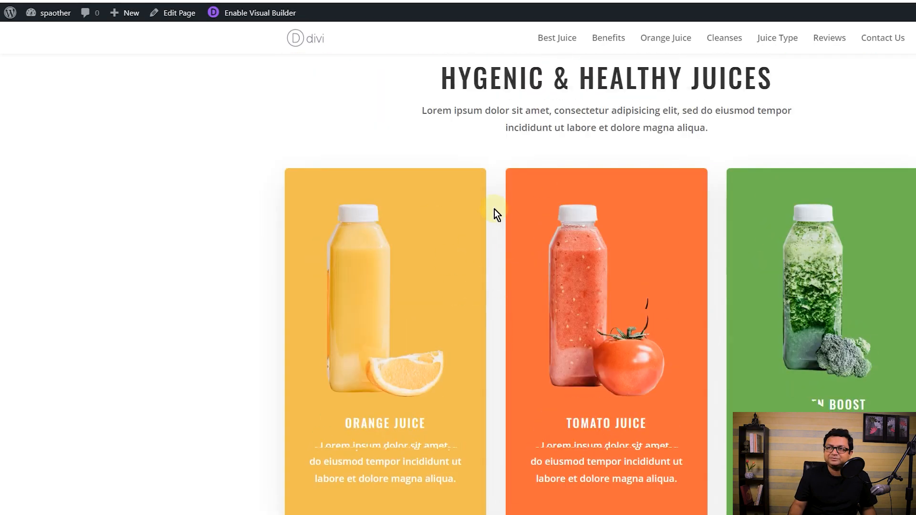
scroll(494, 211, "up", 15)
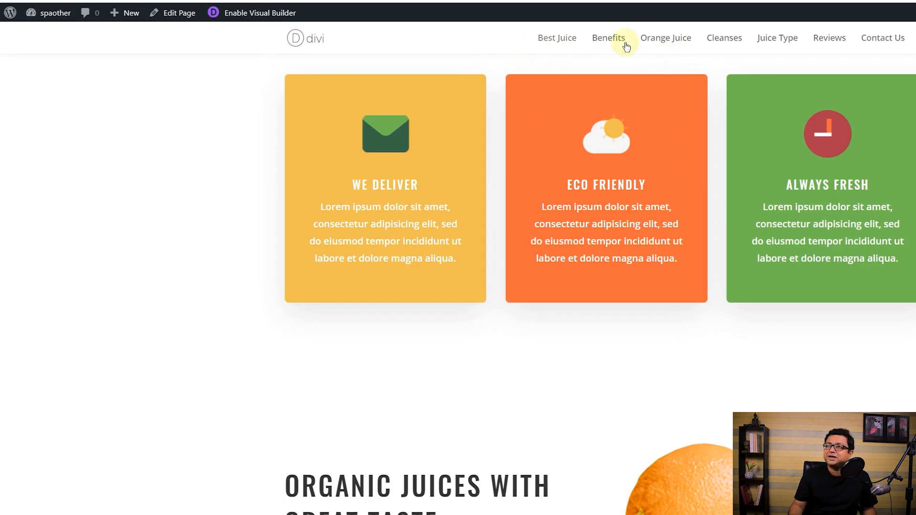
Visit the site's Best Juice, Benefits and Orange Juice sections in turn
left_click(576, 41)
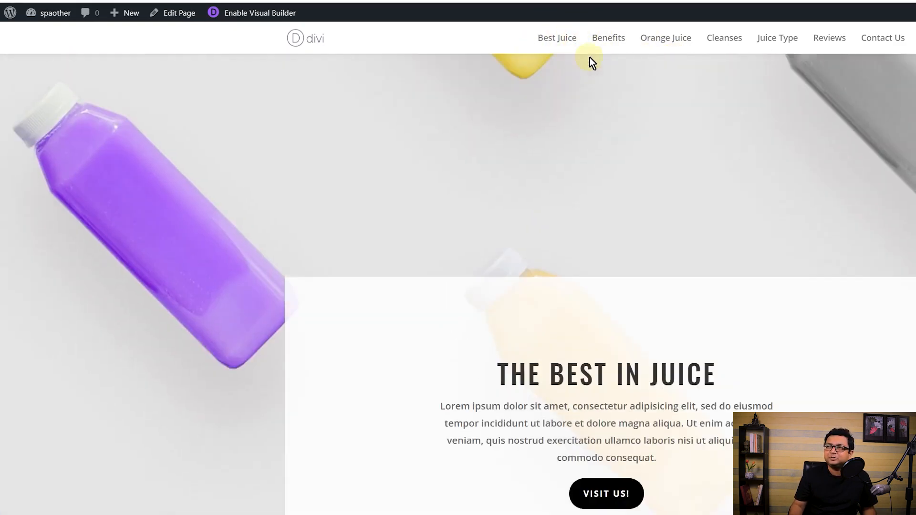
left_click(612, 41)
left_click(675, 37)
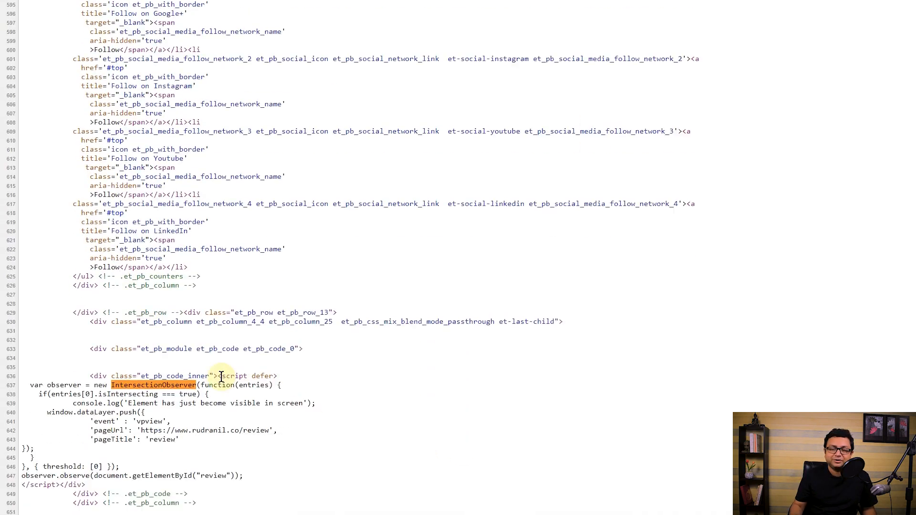
Switch to the page source, examine the IntersectionObserver script, and highlight the "review" element ID in its getElementById call
scroll(78, 303, "down", 1)
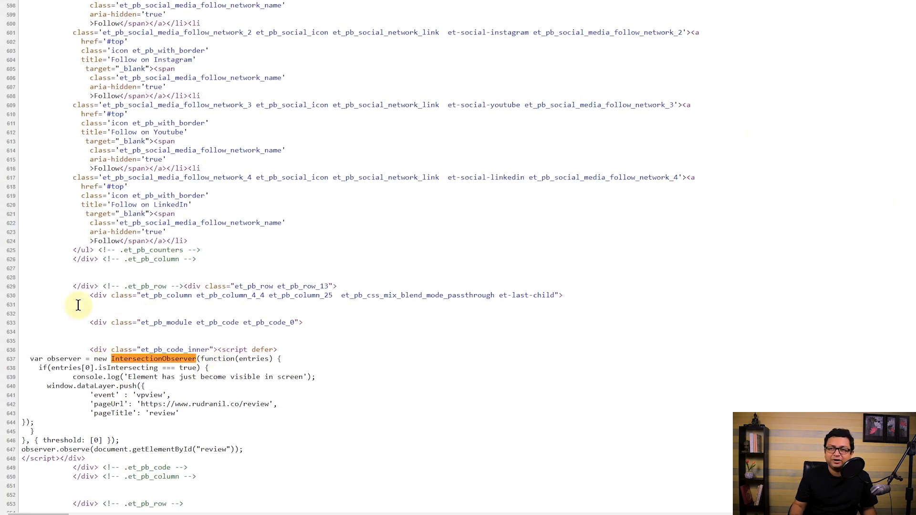
double_click(210, 450)
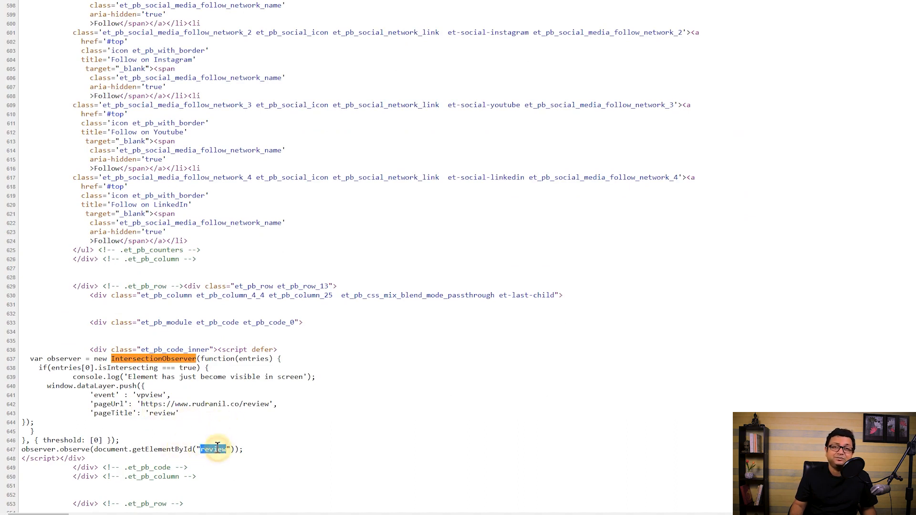